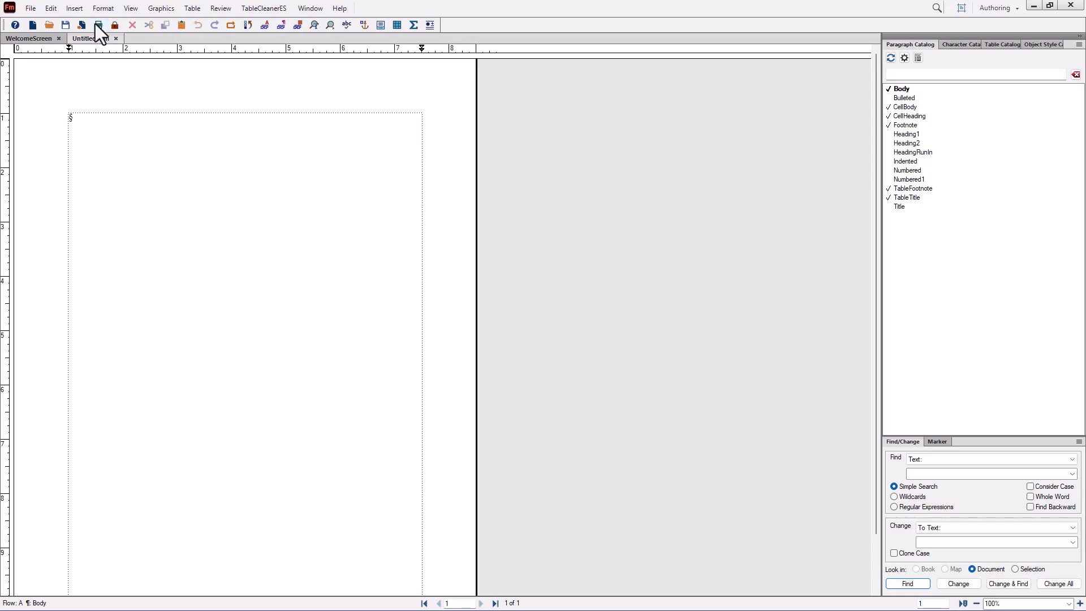
# Step: Display the Text Formatting toolbar alongside the Quick Access Bar
pyautogui.click(132, 9)
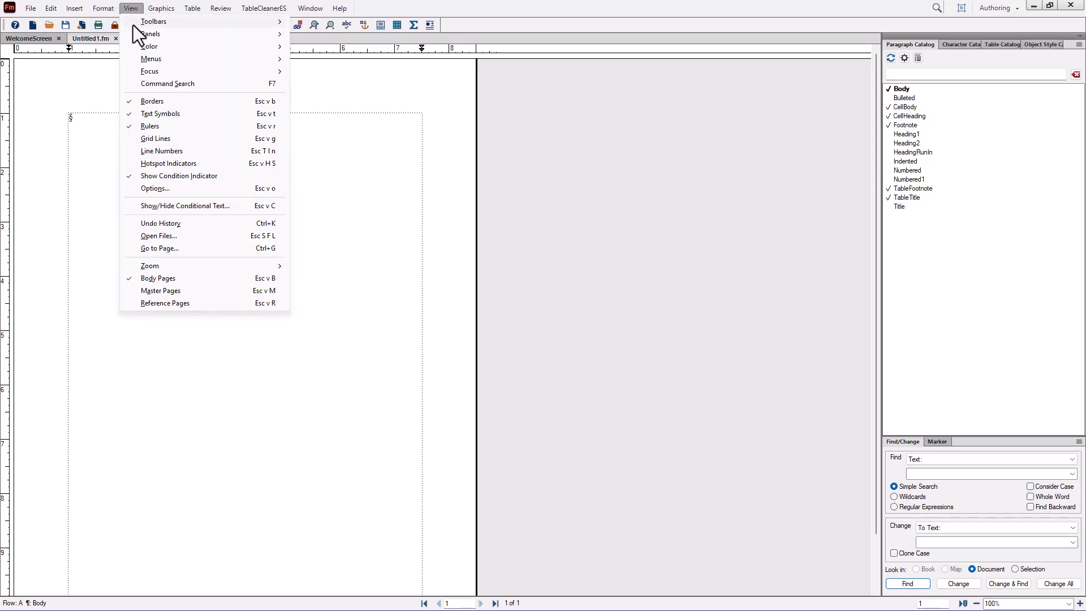
pyautogui.moveTo(133, 22)
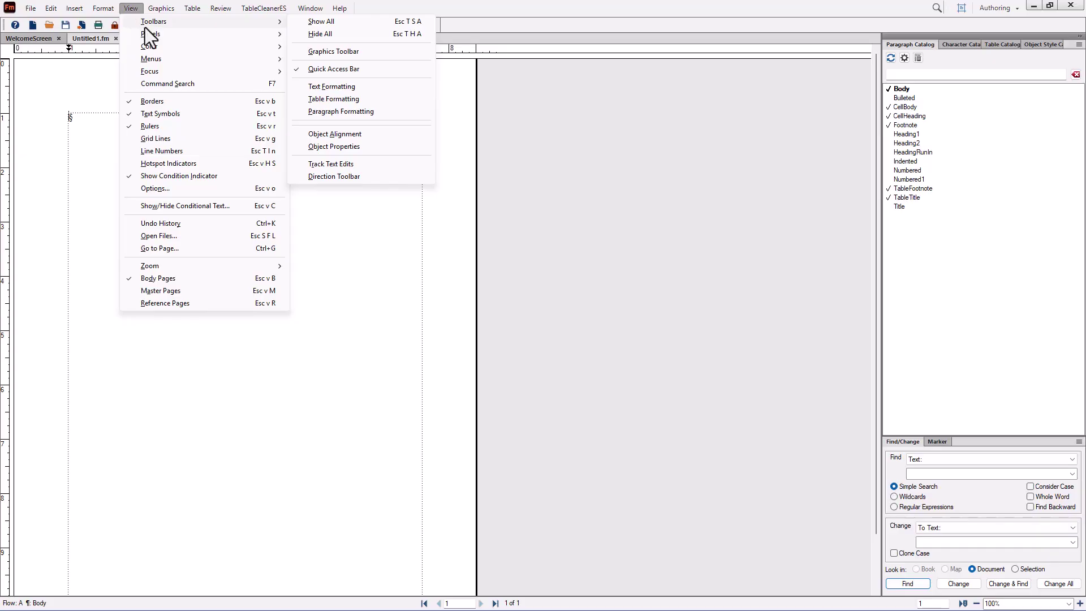
pyautogui.click(332, 88)
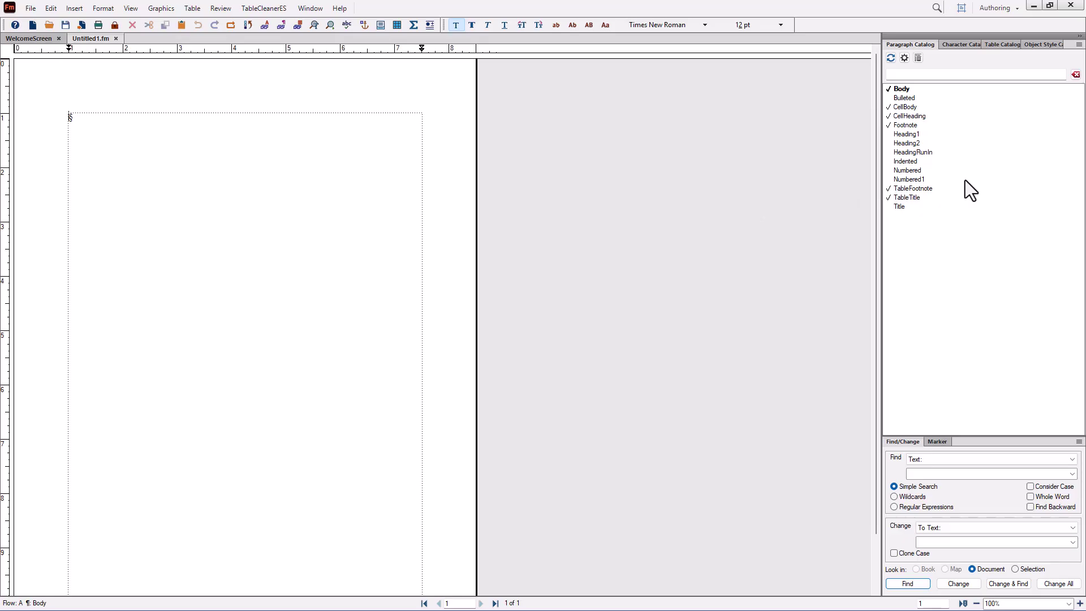
# Step: Choose FrameMaker as the product interface in the global preferences, review the Interface settings and accept them
pyautogui.click(50, 9)
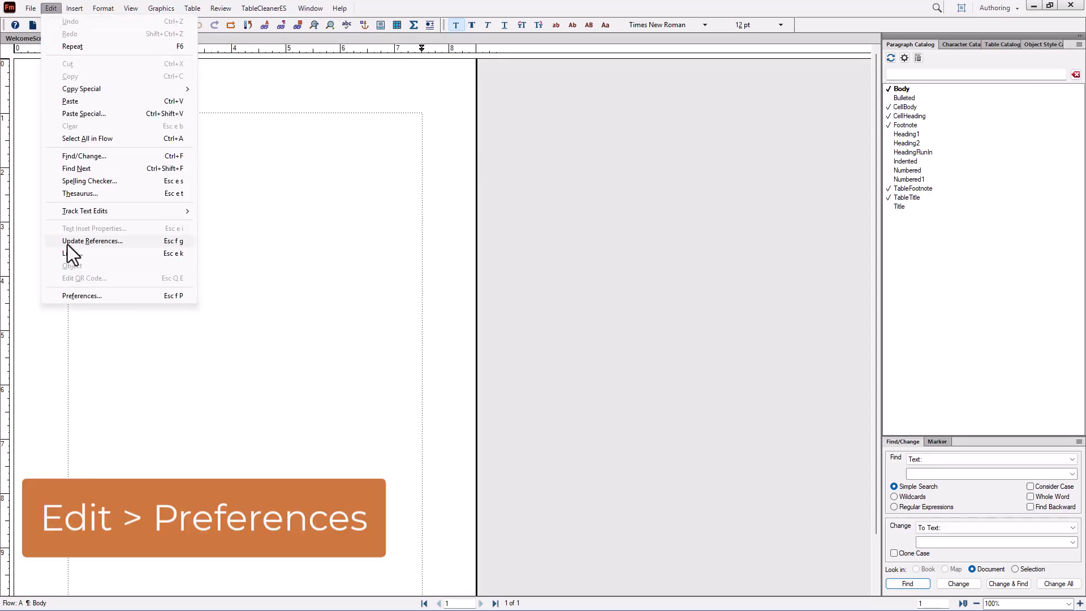
pyautogui.click(66, 300)
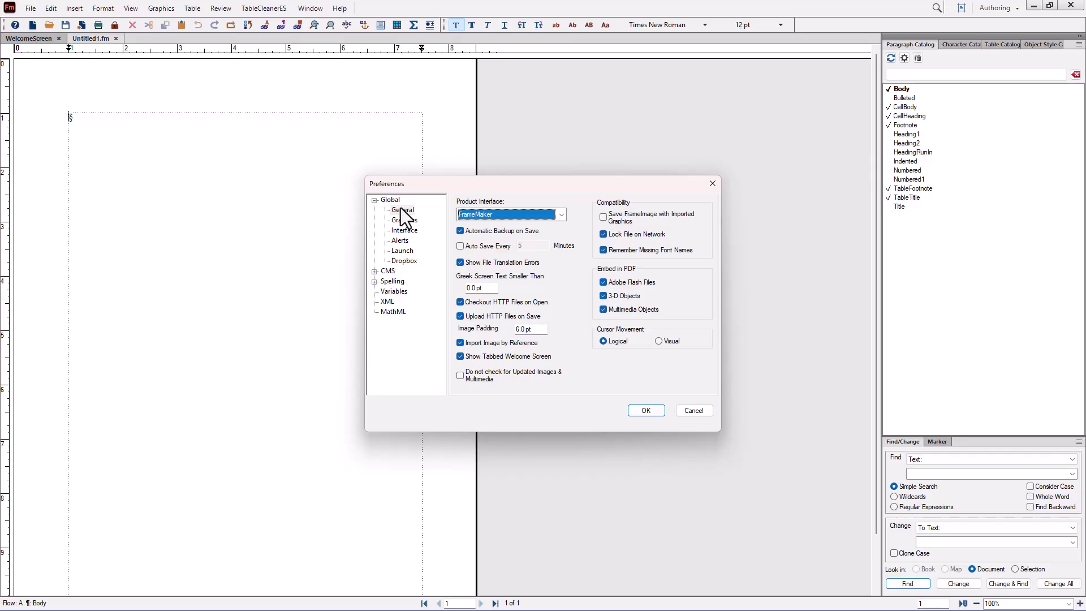
pyautogui.click(476, 218)
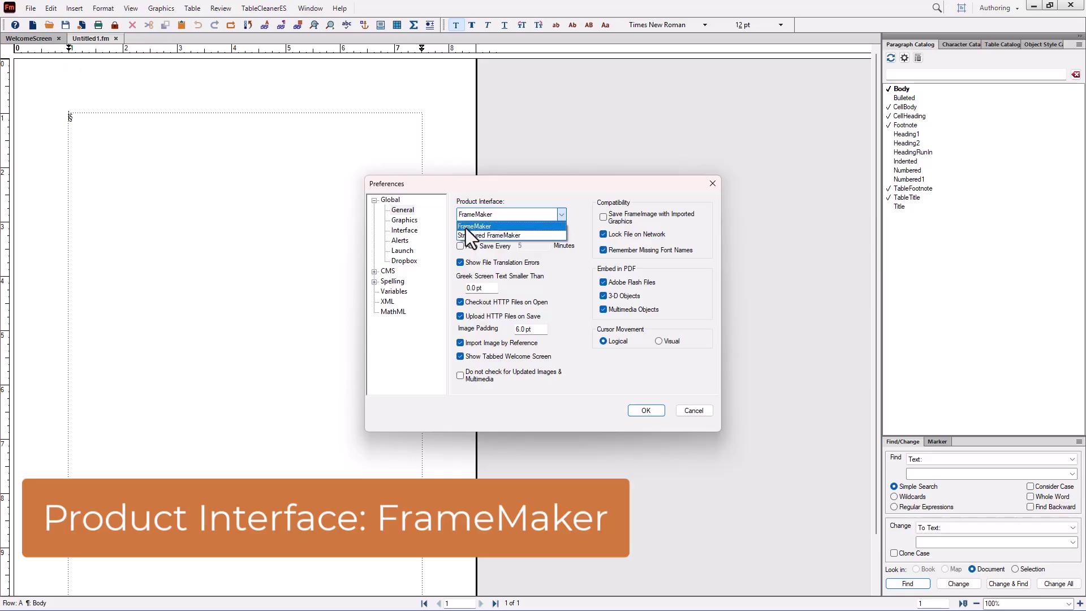
pyautogui.click(466, 227)
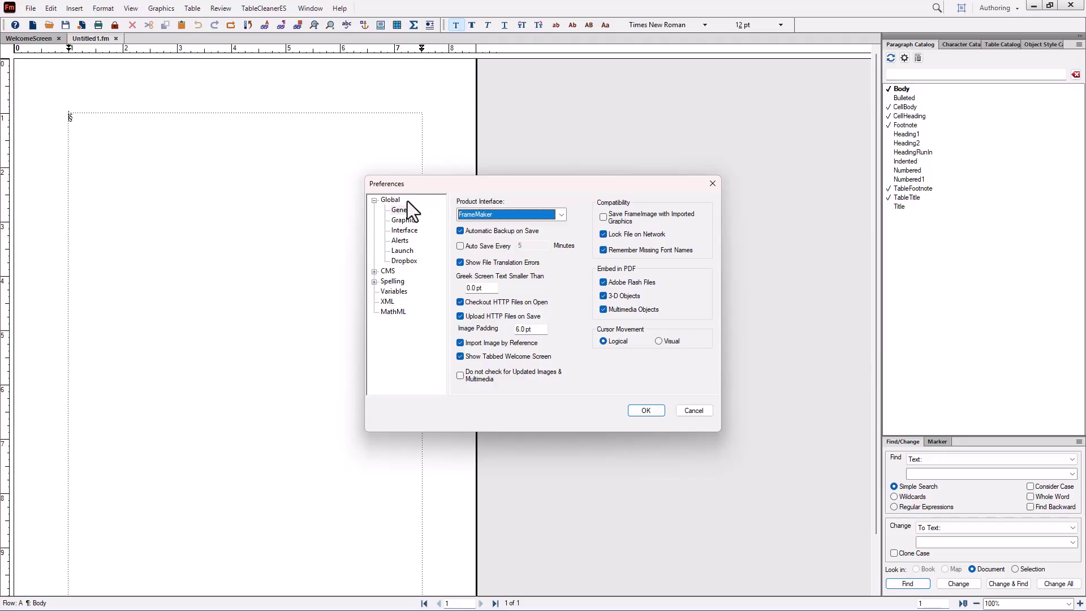
pyautogui.click(397, 231)
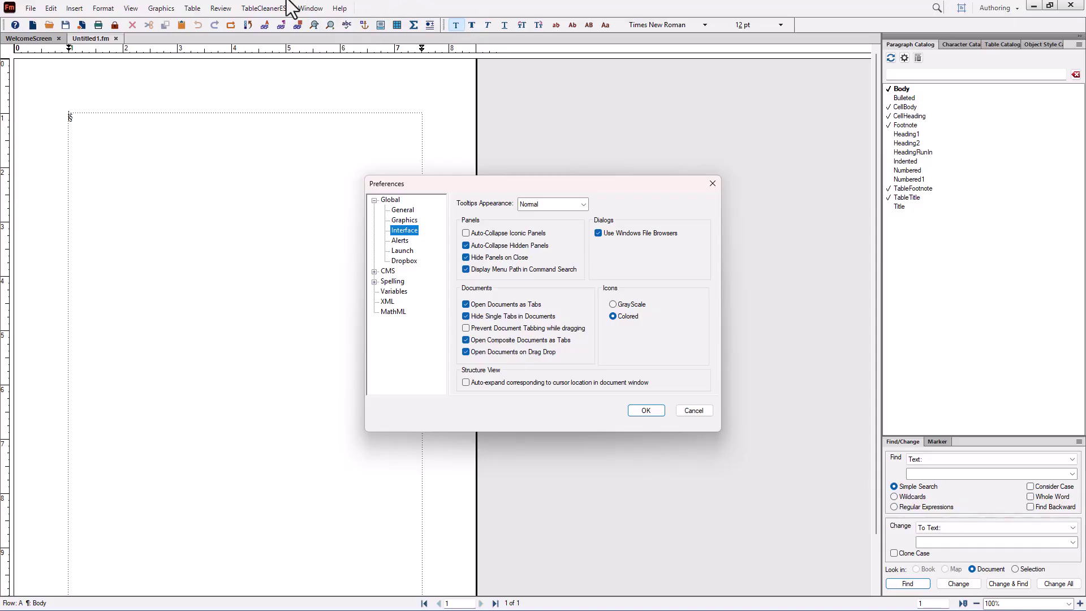
pyautogui.click(646, 411)
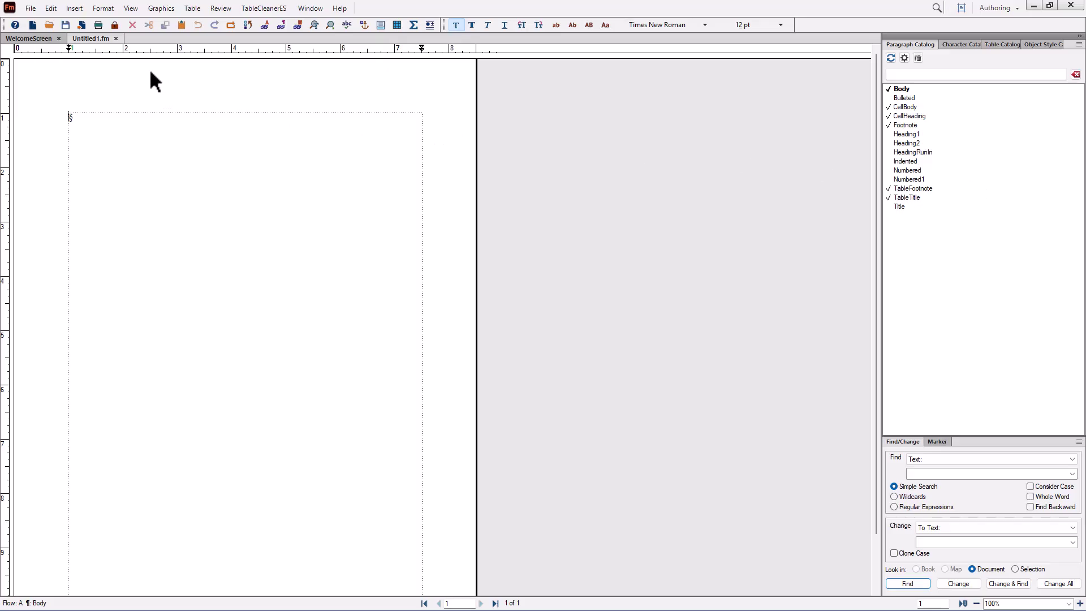
# Step: Display the Cross-References panel and dock it as its own group above the catalogs
pyautogui.click(130, 9)
pyautogui.moveTo(133, 33)
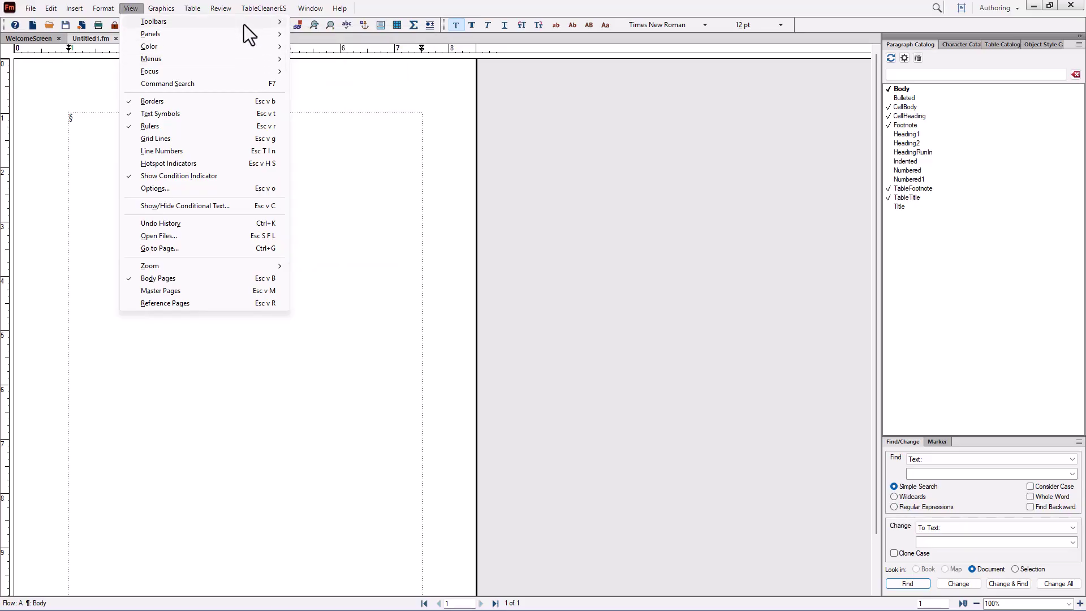
pyautogui.moveTo(239, 34)
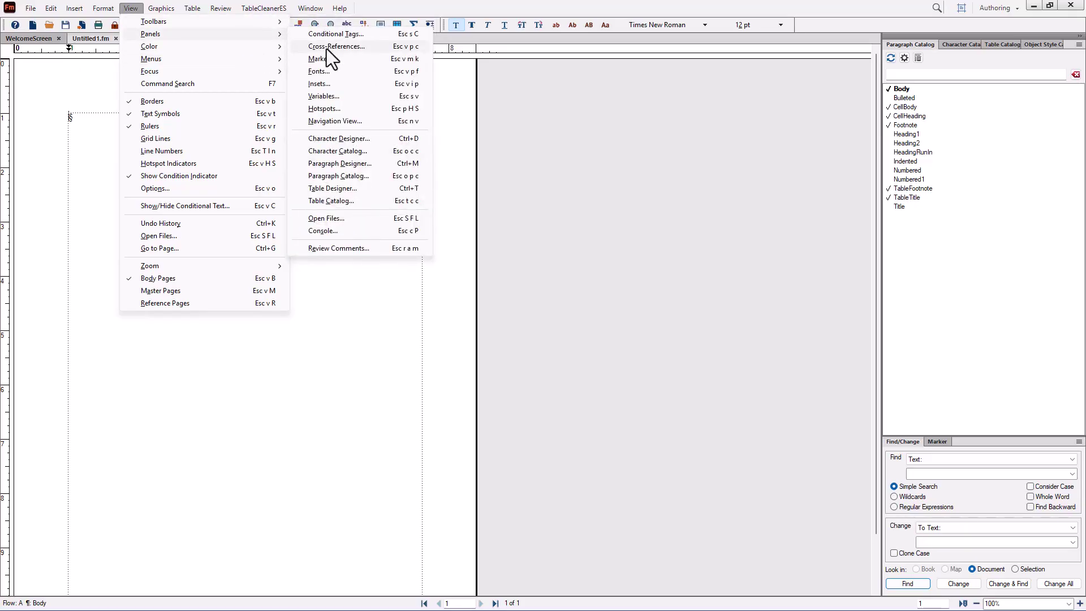
pyautogui.click(334, 46)
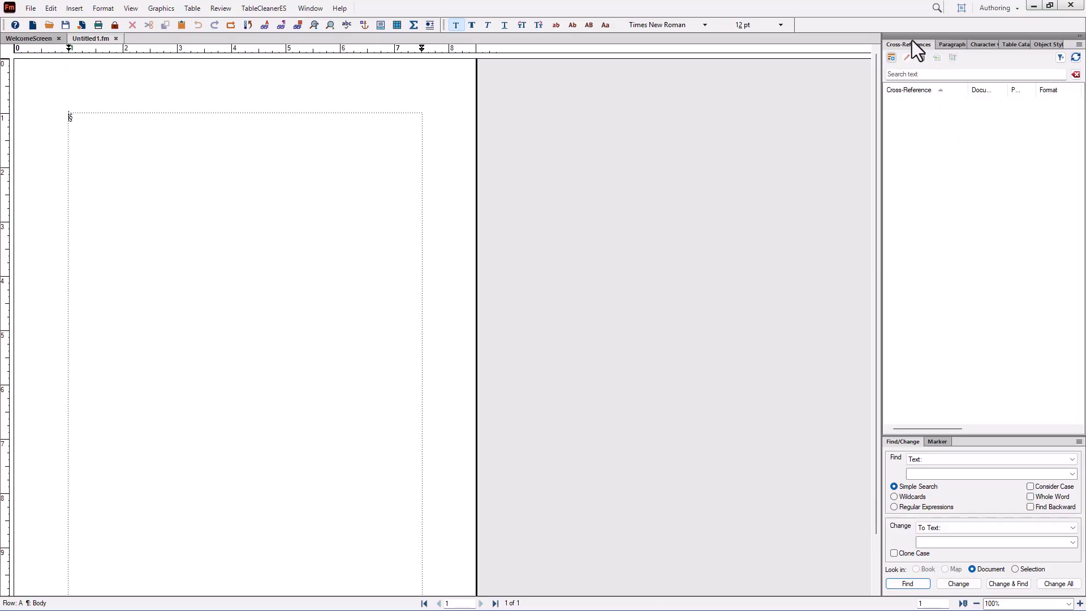
pyautogui.moveTo(910, 45); pyautogui.dragTo(932, 37)
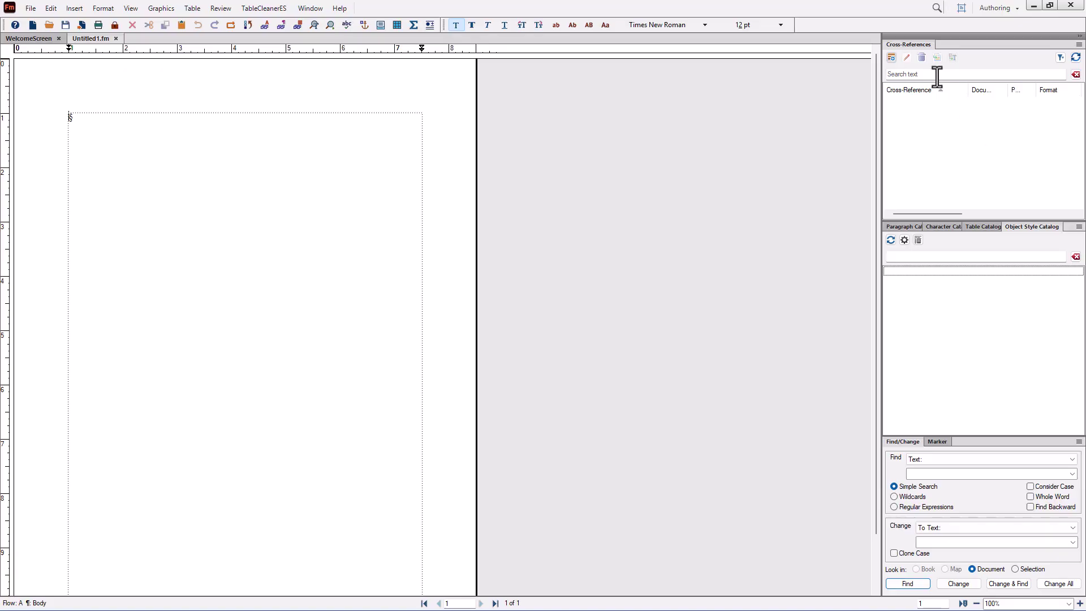
# Step: Float the Cross-References panel over the document area and close it
pyautogui.moveTo(915, 45); pyautogui.dragTo(518, 97)
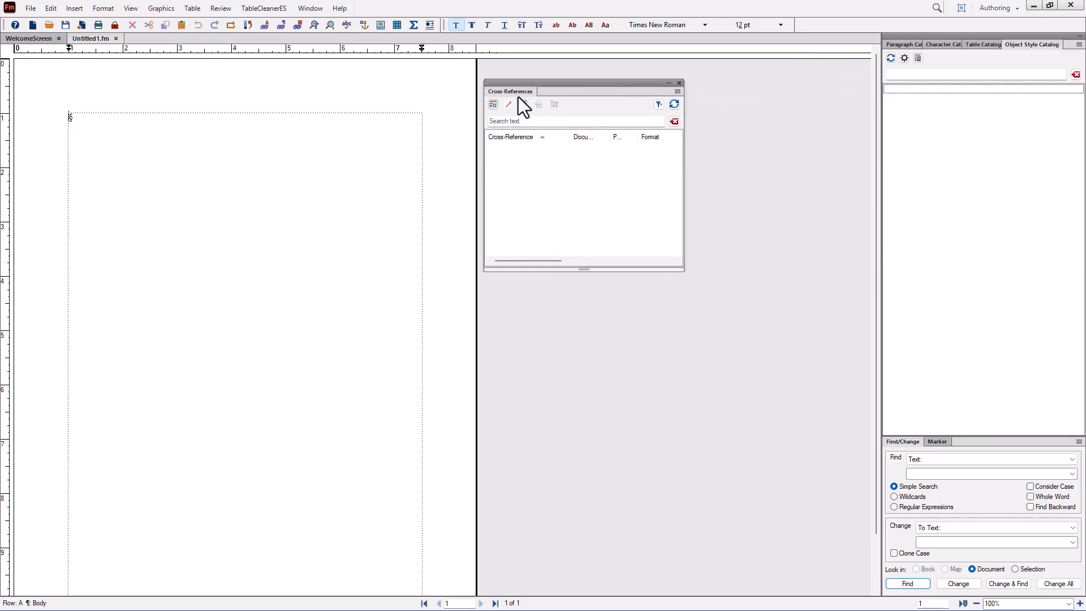
pyautogui.click(679, 83)
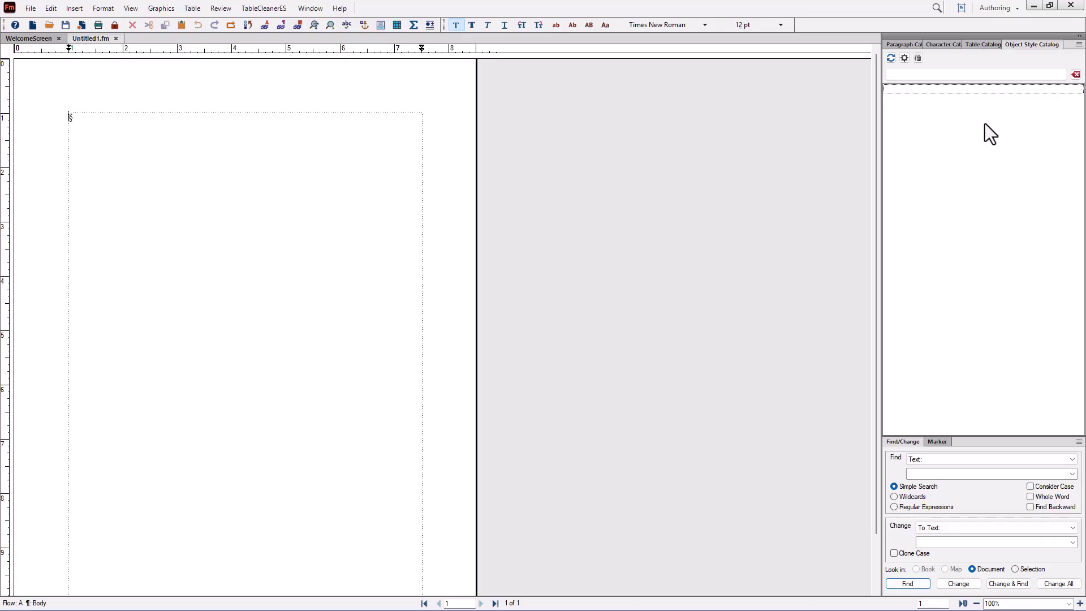
# Step: Switch to the Design workspace and collapse its docked panels to icons
pyautogui.click(1001, 9)
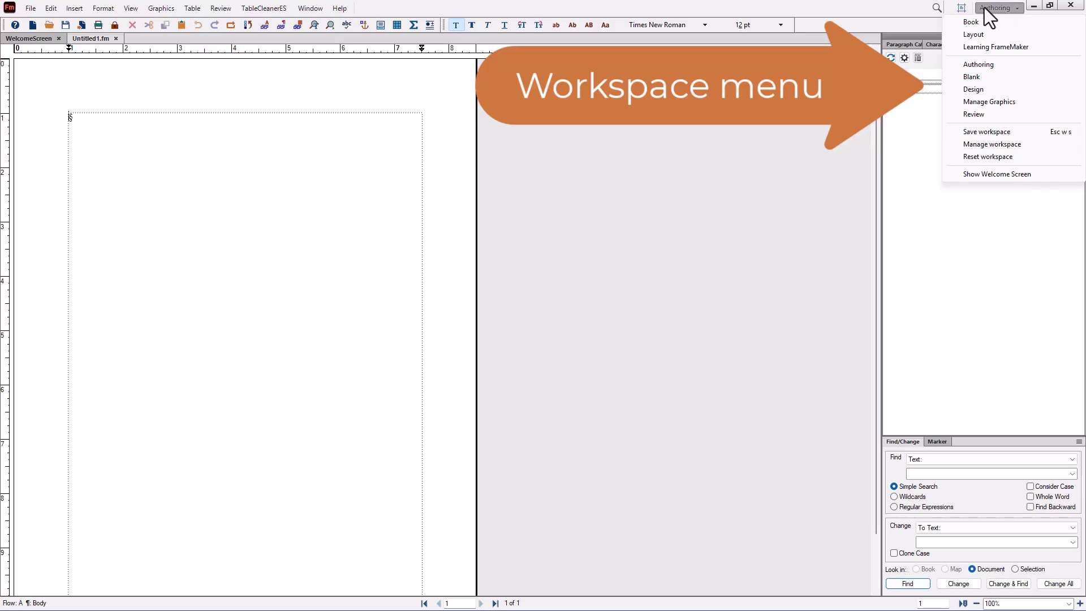
pyautogui.click(972, 89)
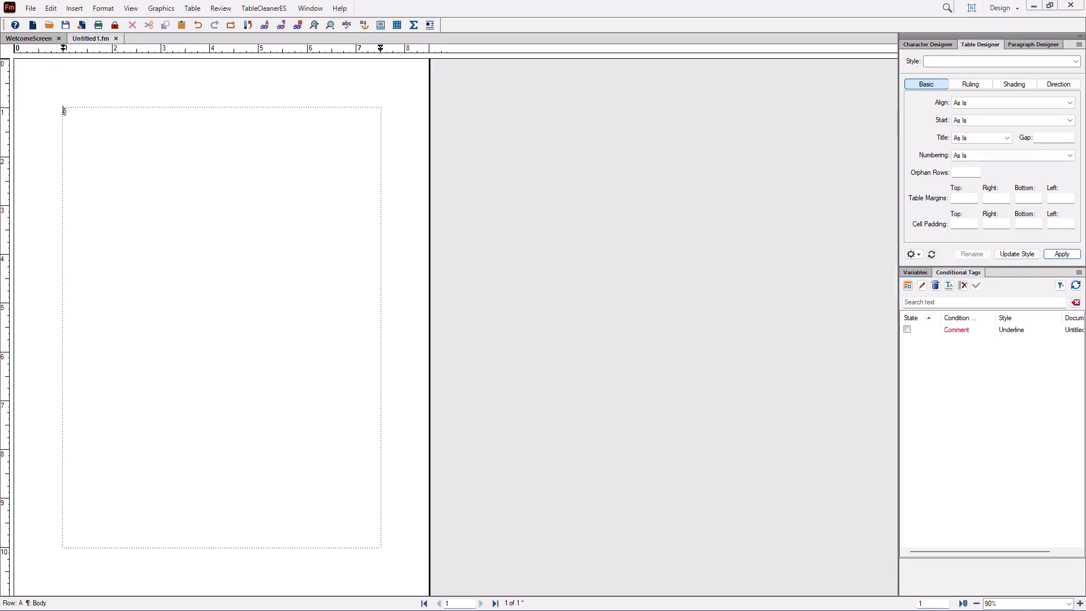
pyautogui.click(1079, 37)
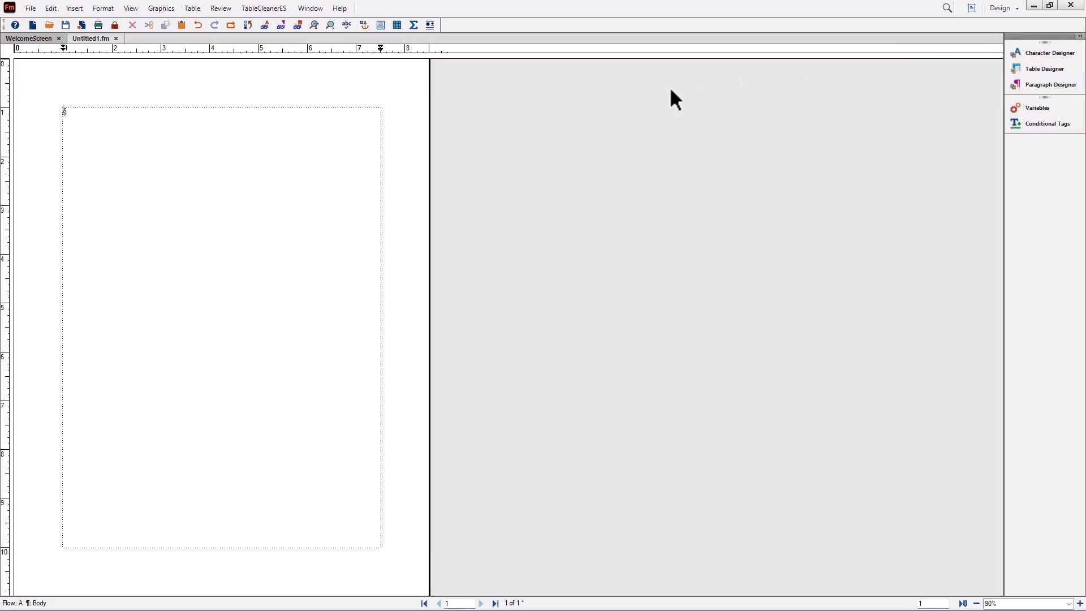
# Step: Display the Paragraph Catalog and pull it out of its panel group as a floating panel
pyautogui.click(130, 11)
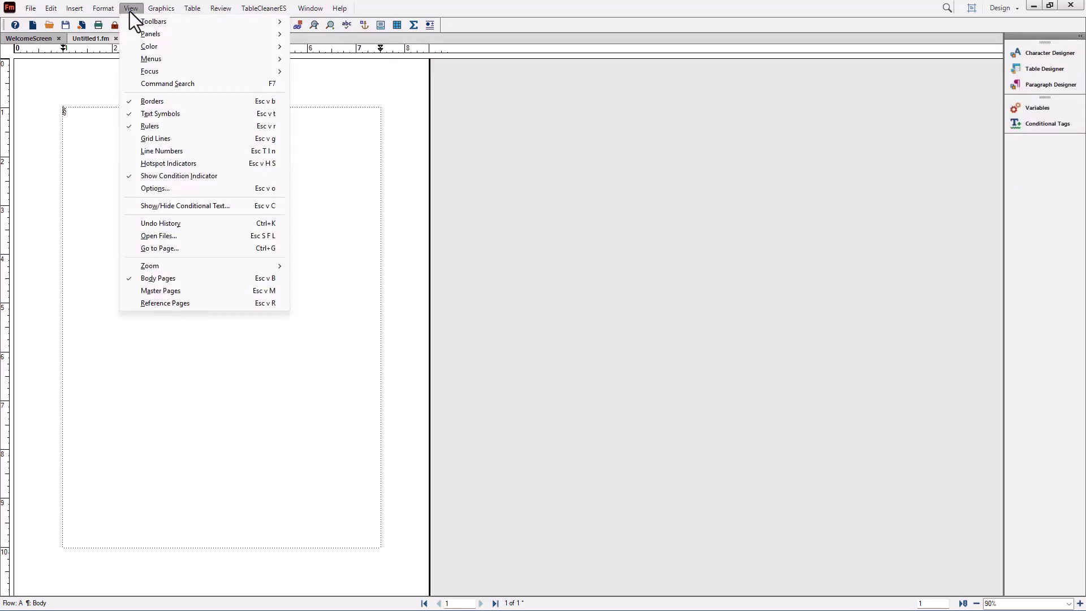
pyautogui.moveTo(131, 33)
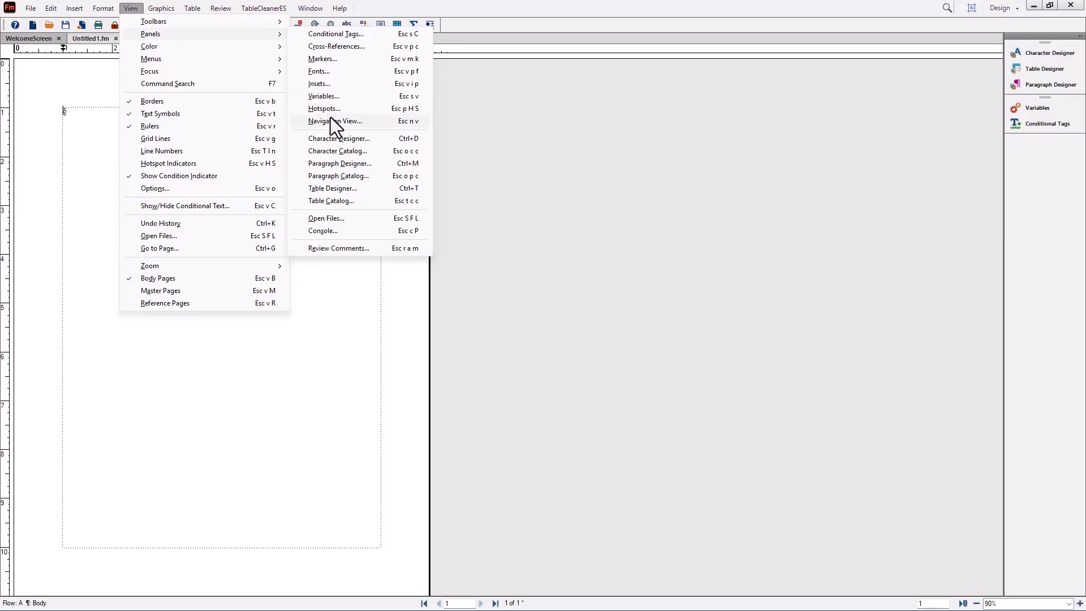
pyautogui.click(331, 176)
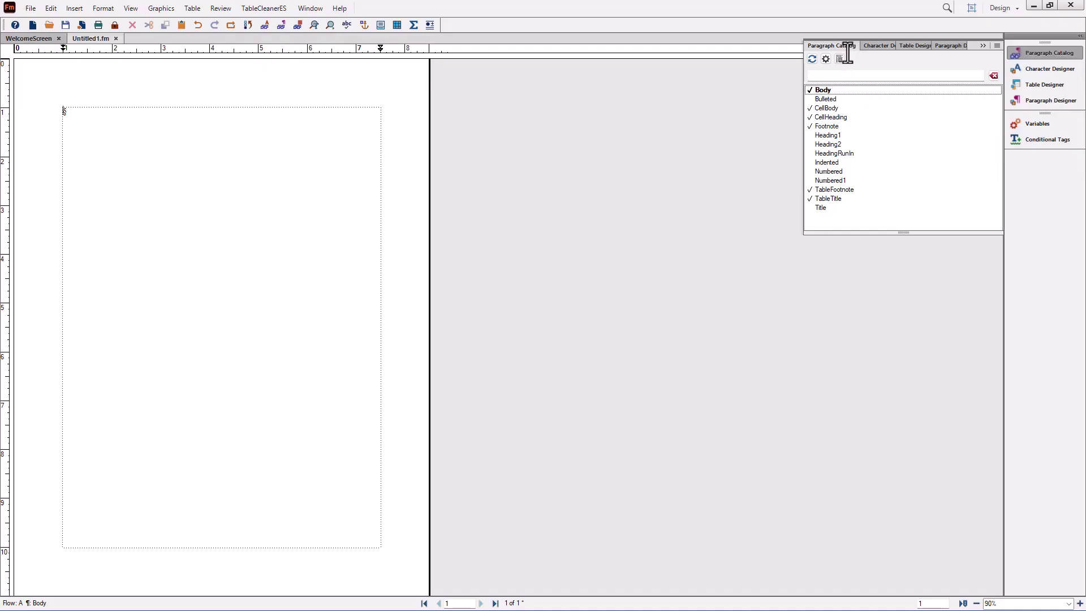
pyautogui.moveTo(808, 43); pyautogui.dragTo(689, 103)
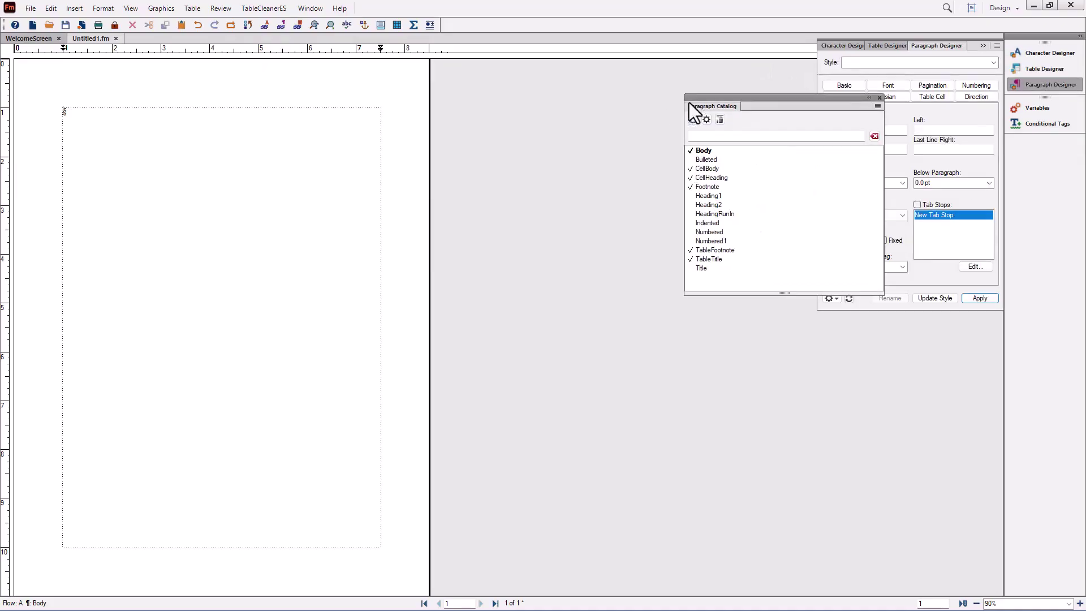
# Step: Dock the floating Paragraph Catalog as a separate column beside the collapsed panels and narrow it
pyautogui.click(1037, 84)
pyautogui.moveTo(840, 103); pyautogui.dragTo(1001, 99)
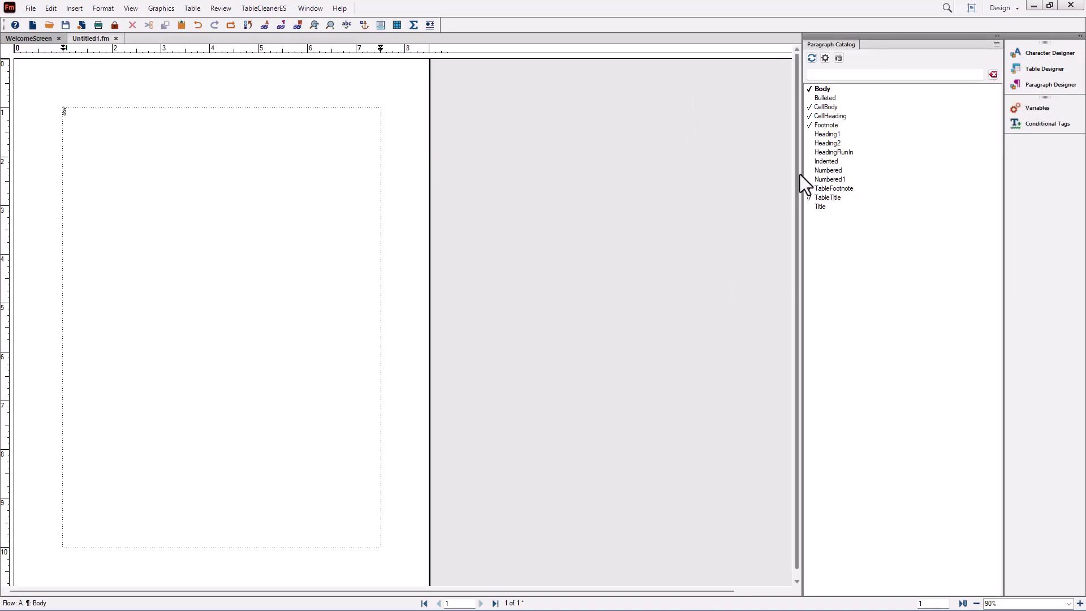
pyautogui.moveTo(801, 174); pyautogui.dragTo(914, 179)
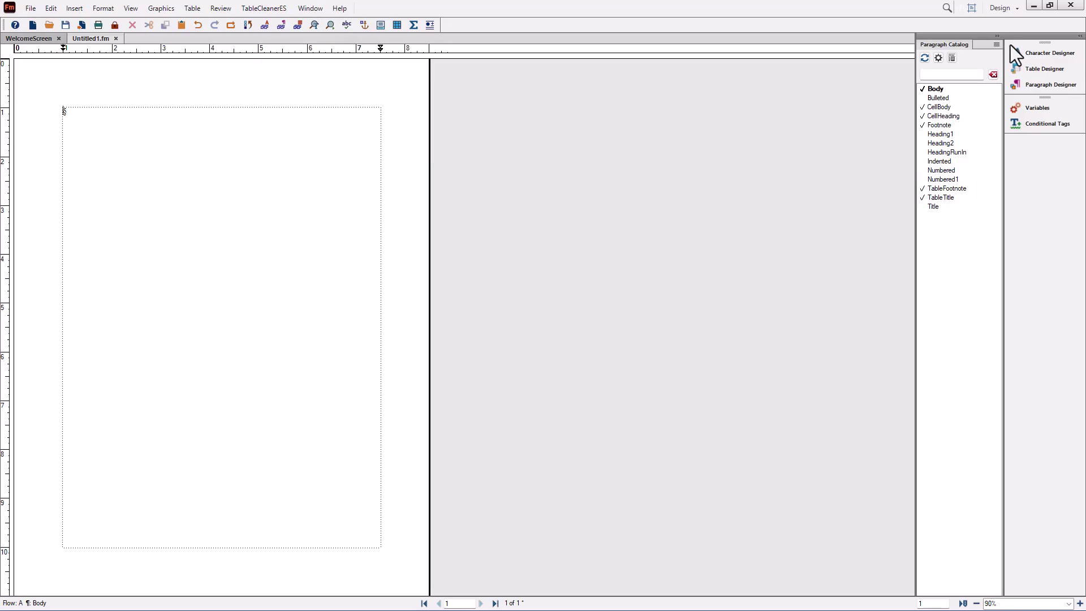
# Step: Switch to the saved Learning FrameMaker workspace
pyautogui.click(996, 13)
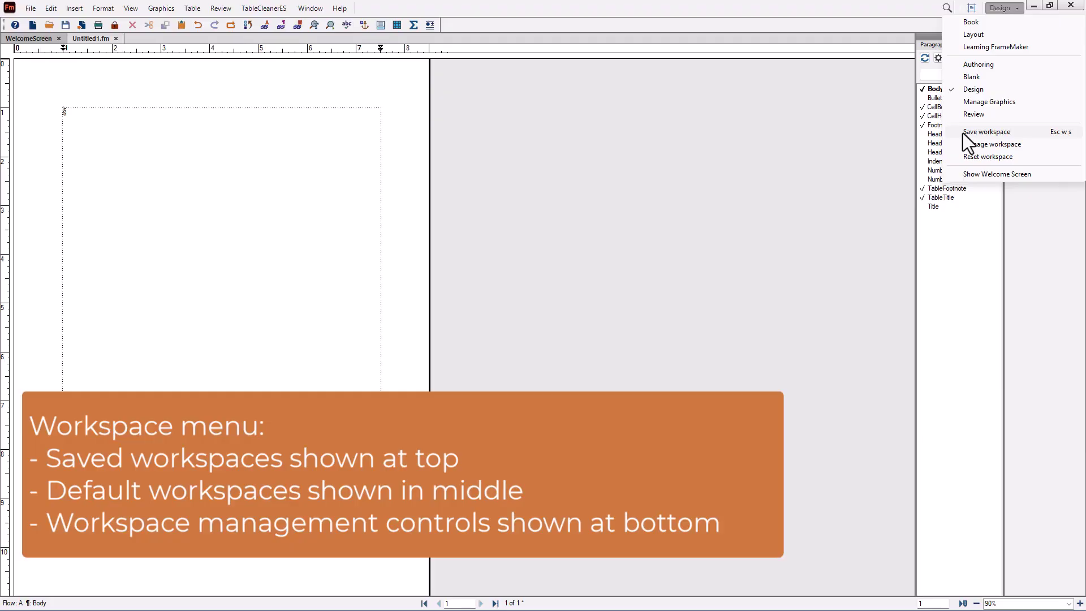
pyautogui.click(973, 49)
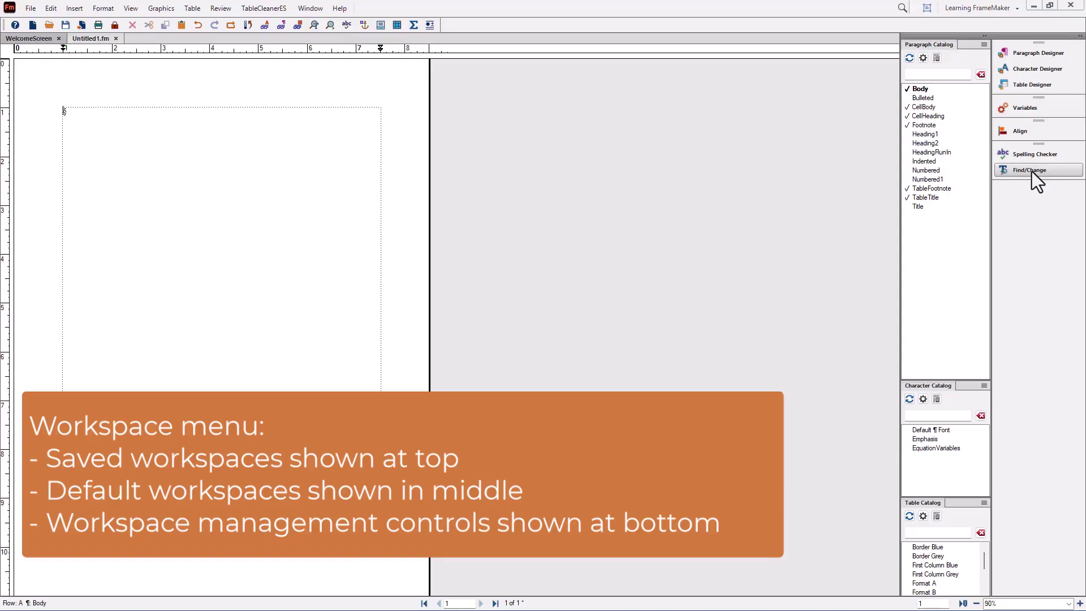
# Step: Switch to the saved Layout workspace and reset it
pyautogui.click(989, 11)
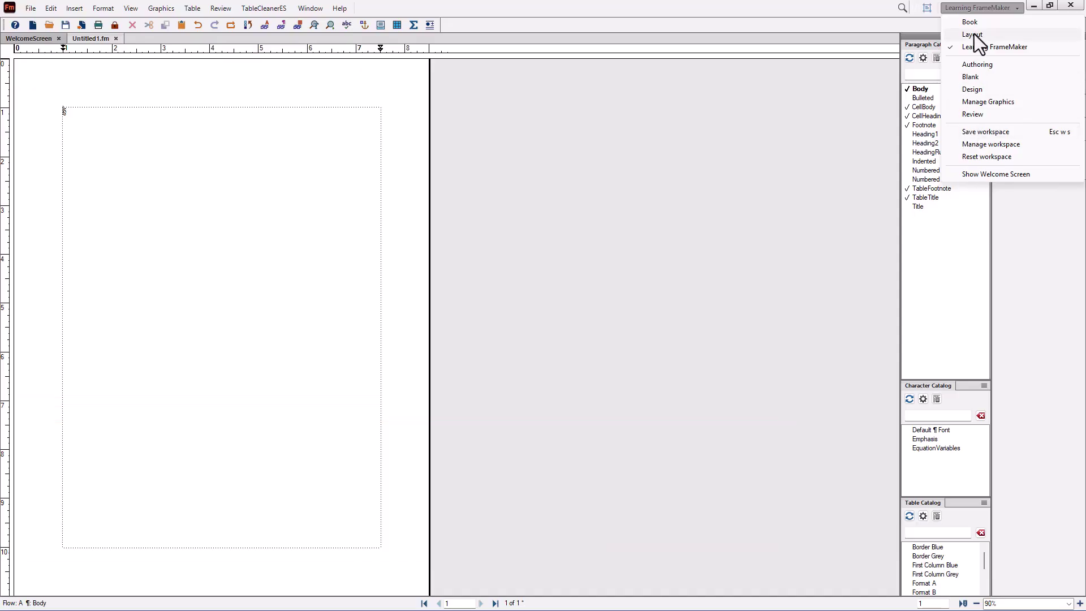
pyautogui.click(974, 35)
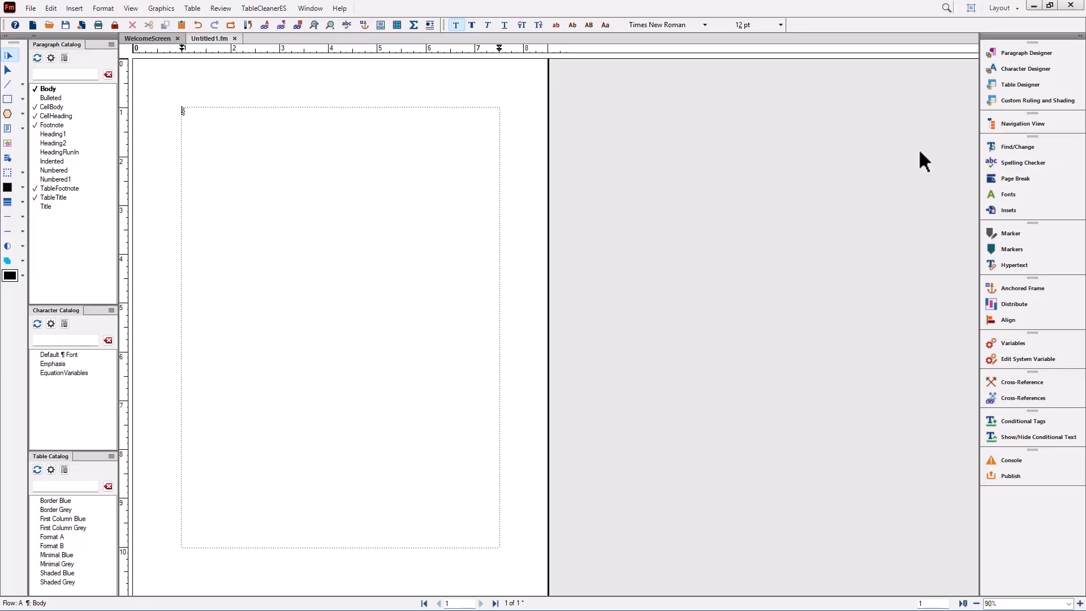
pyautogui.click(999, 13)
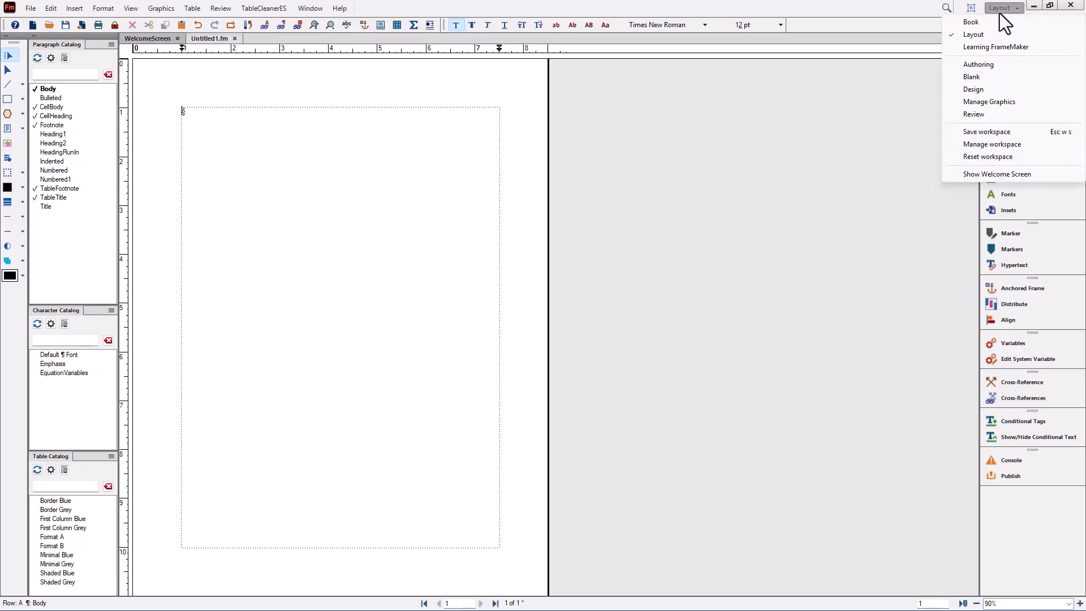
pyautogui.click(969, 159)
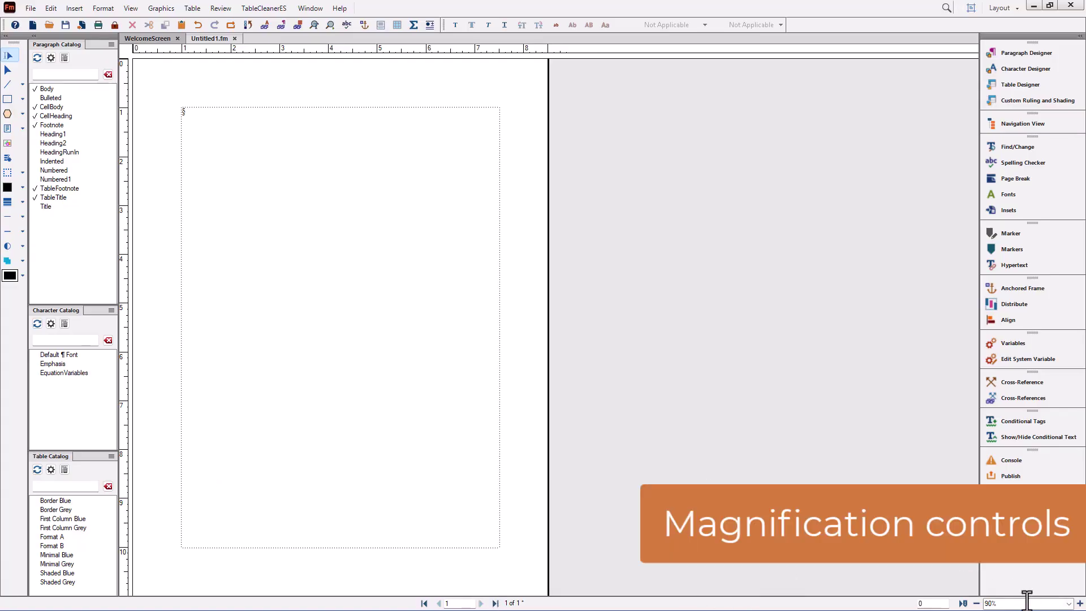
# Step: Magnify the page to 100%, reduce it to 50%, and set the zoom to Fit Page in Window
pyautogui.click(1080, 604)
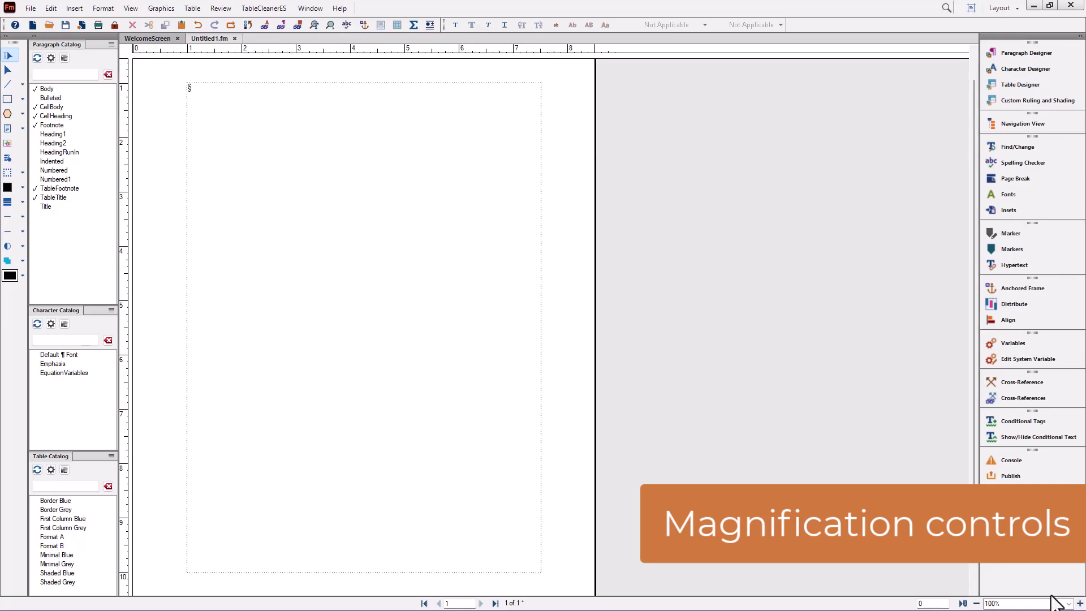
pyautogui.click(975, 604)
pyautogui.click(975, 603)
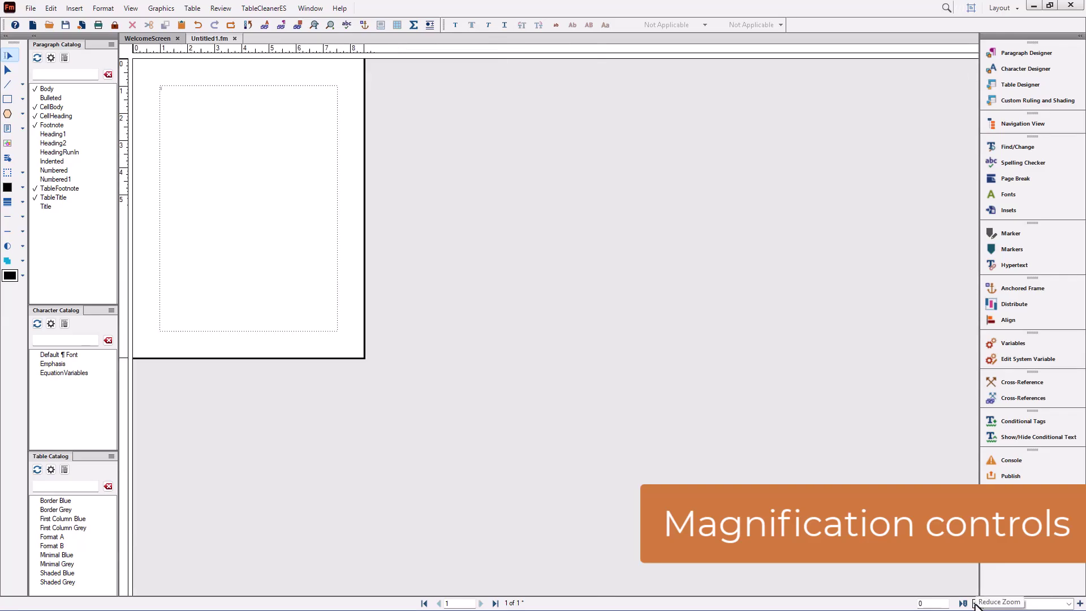
pyautogui.click(1069, 603)
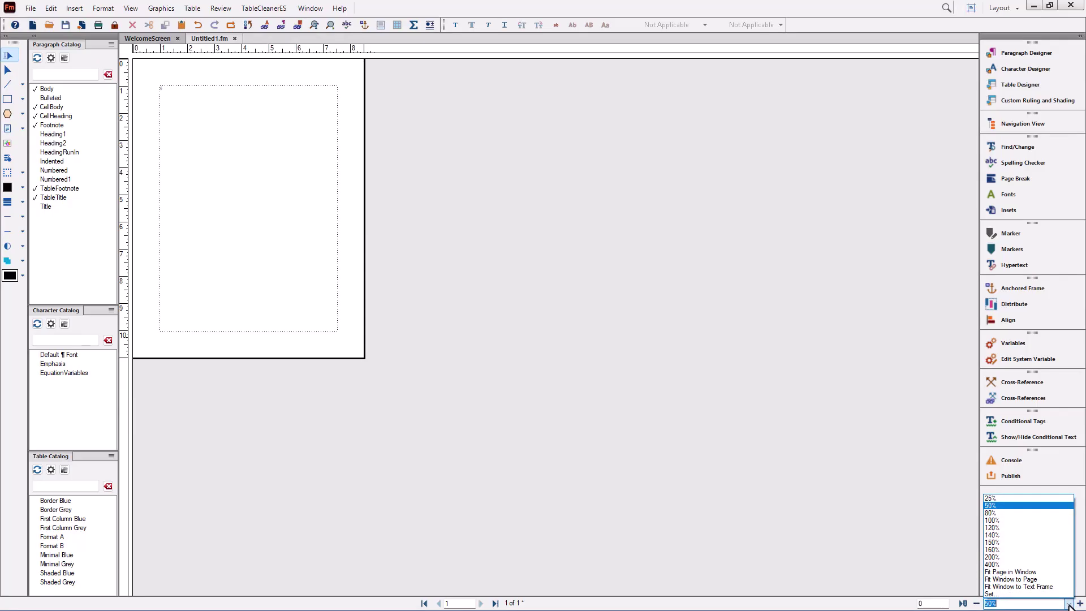
pyautogui.click(1028, 570)
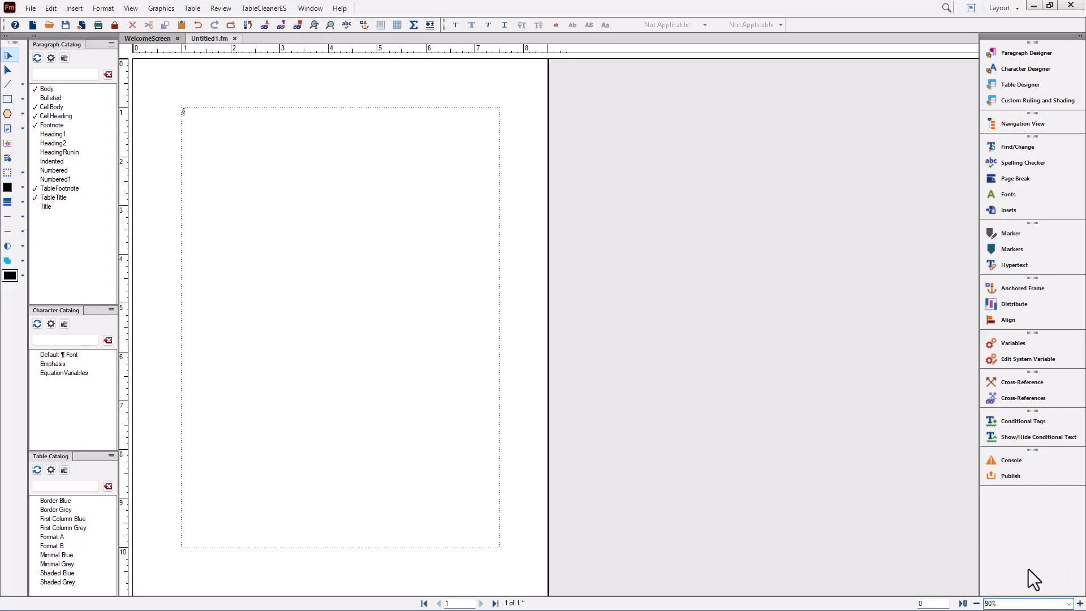
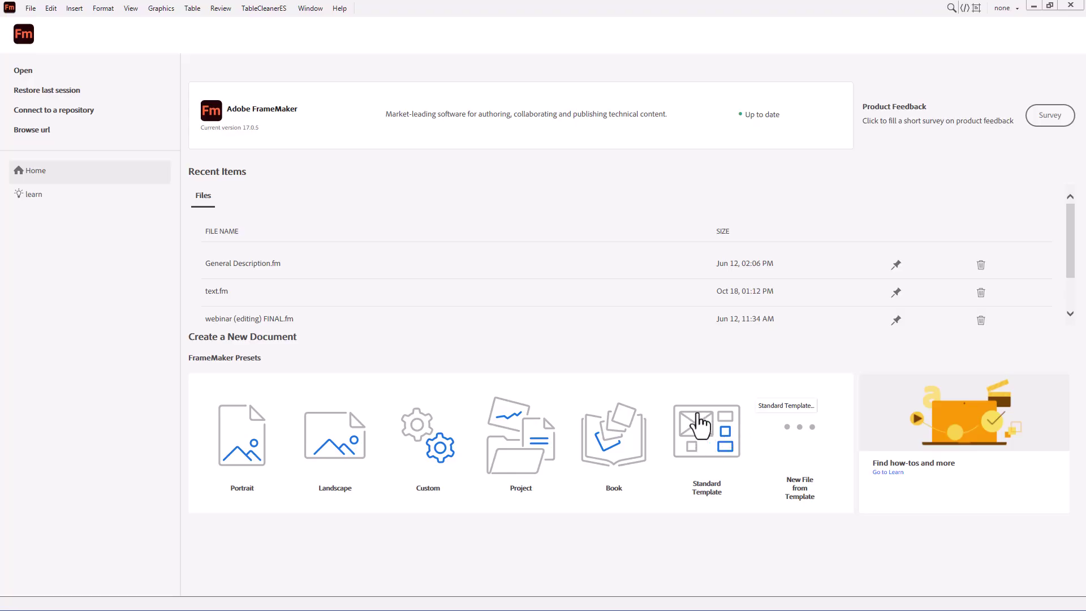
# Step: Create a new document from the User Guide Chapter standard template
pyautogui.click(703, 447)
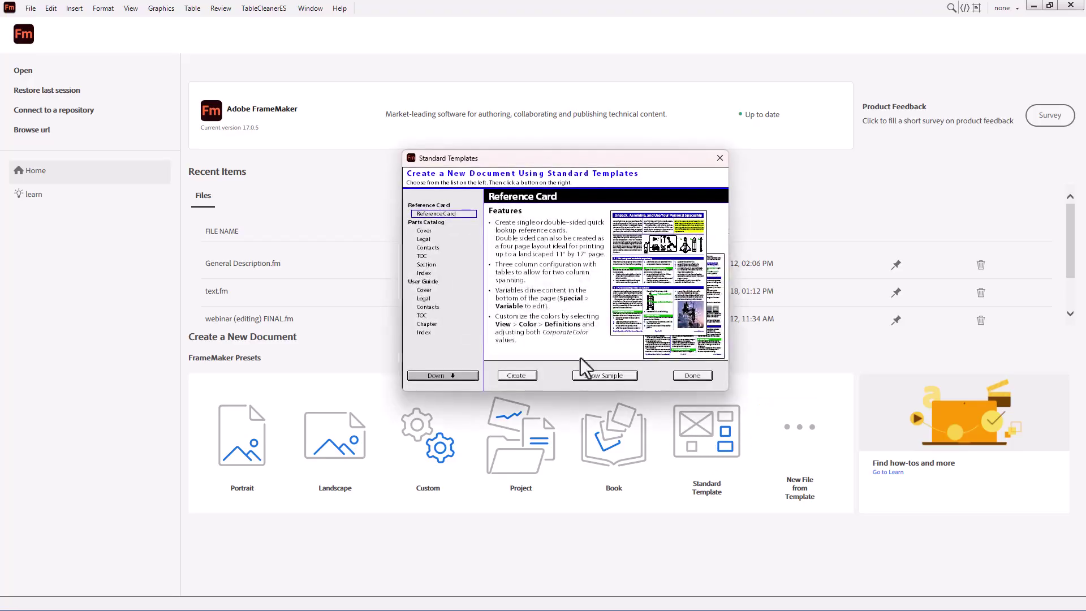
pyautogui.click(428, 323)
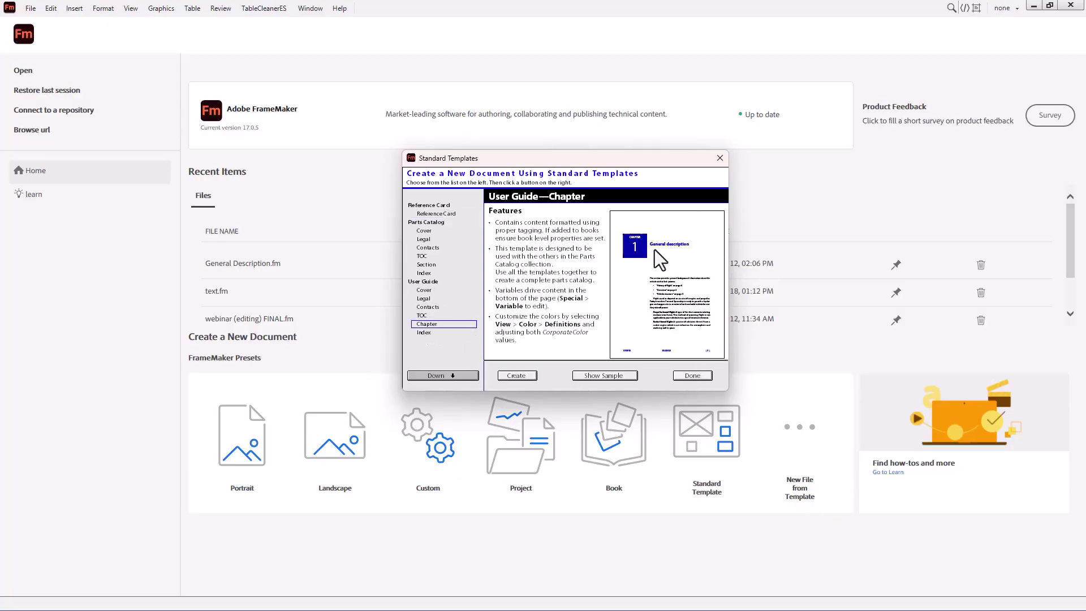
pyautogui.click(512, 376)
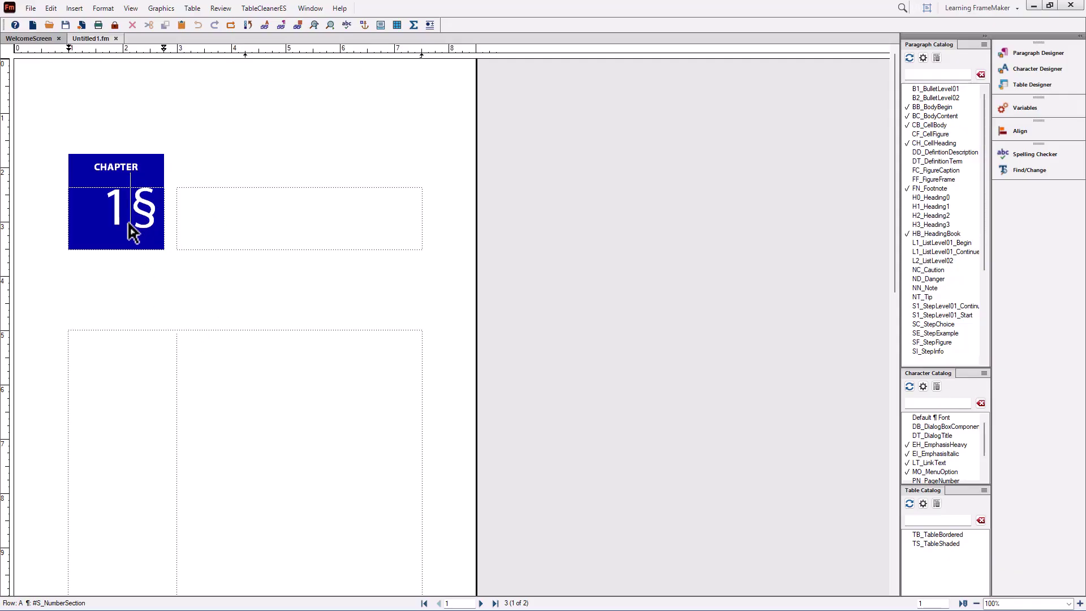
# Step: Add a heading paragraph after the chapter number, enter the filler text "kjlkj;lkj;lkj" in it and erase that text
pyautogui.press('Return')
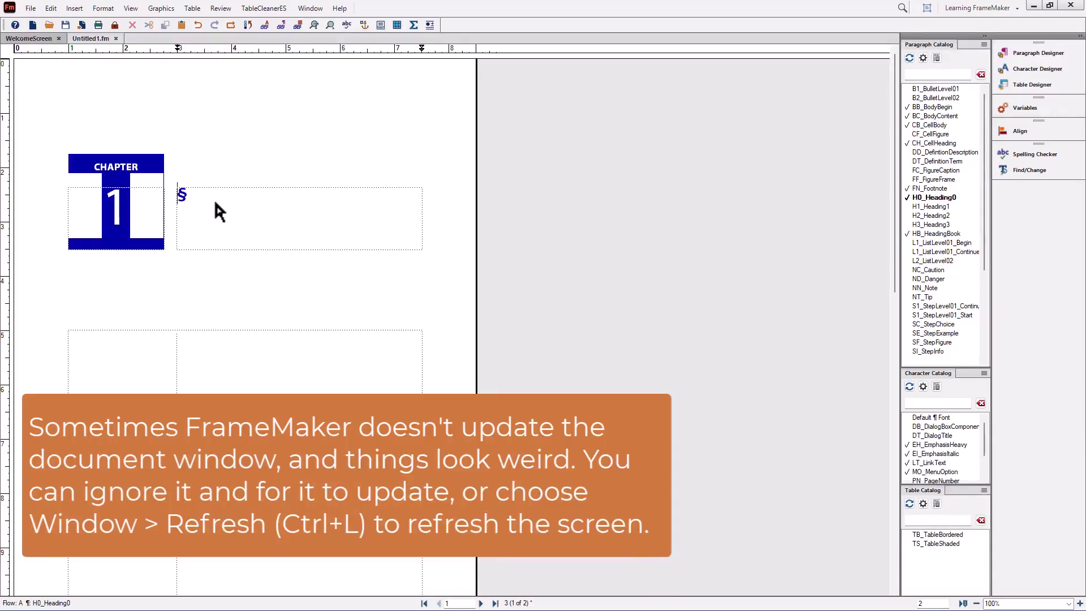
pyautogui.write('kjlkj;lkj;lkj')
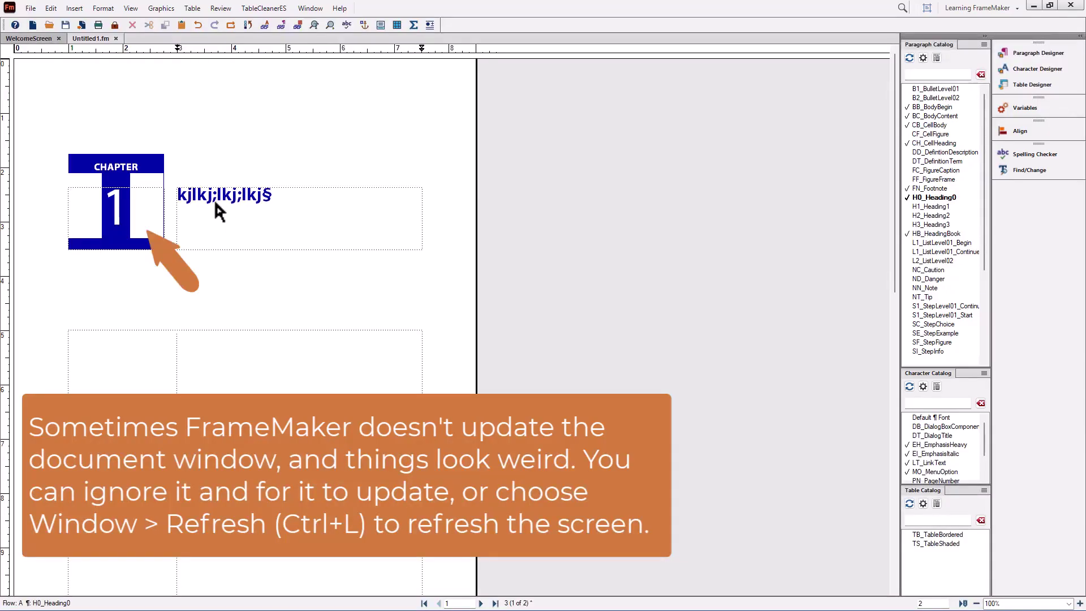
pyautogui.press('BackSpace')
pyautogui.press('BackSpace')
pyautogui.press('BackSpace')
pyautogui.press('BackSpace')
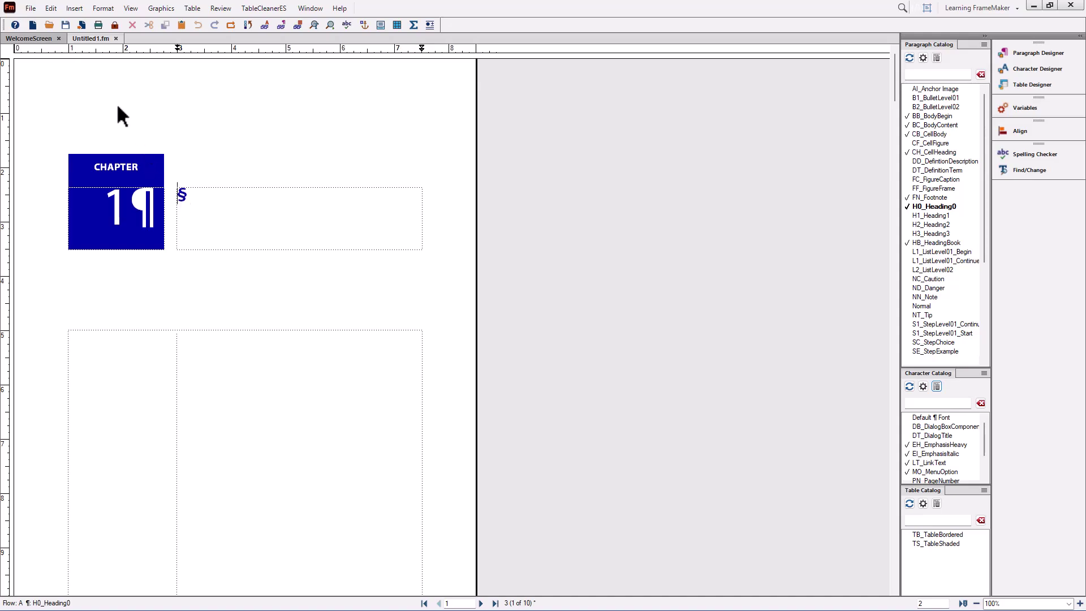
# Step: Import general information.docx as a copy into the heading paragraph, converting from Microsoft Word 2016 with the proposed style mapping
pyautogui.click(29, 9)
pyautogui.moveTo(49, 146)
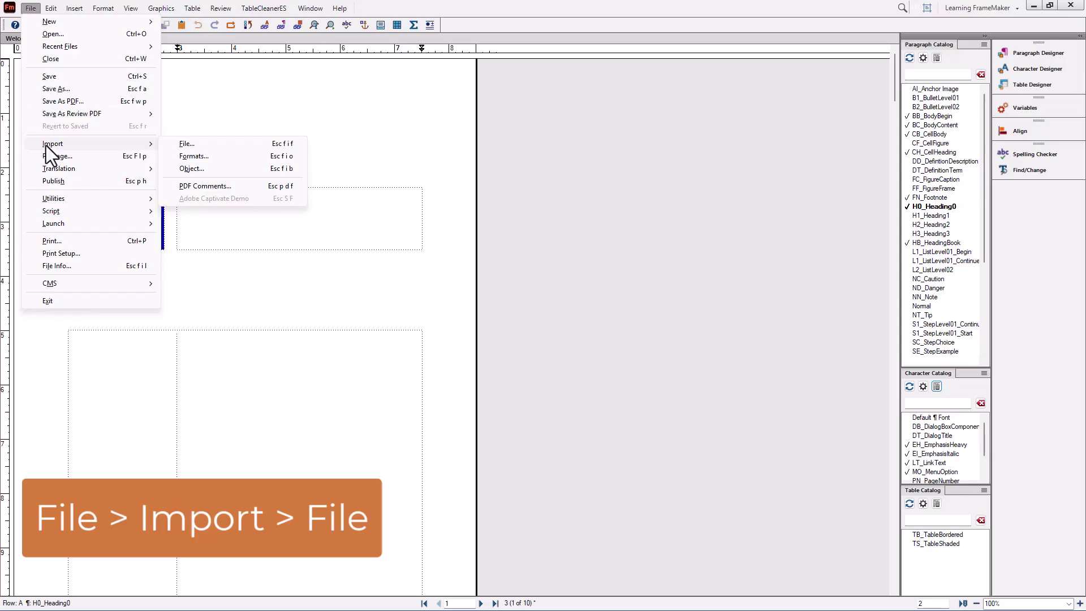
pyautogui.click(182, 146)
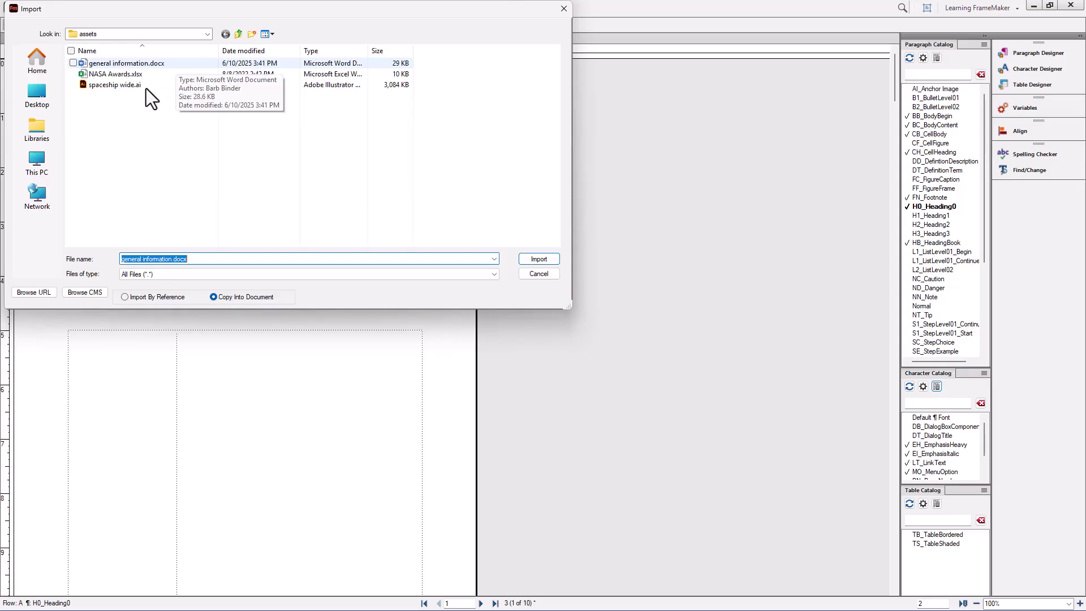
pyautogui.click(133, 125)
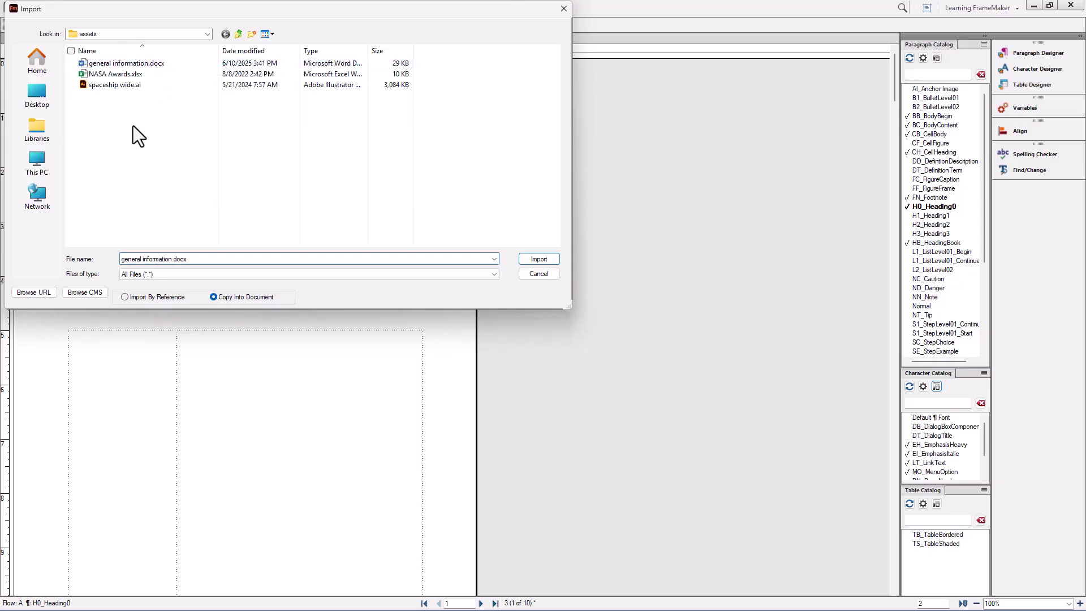
pyautogui.click(122, 63)
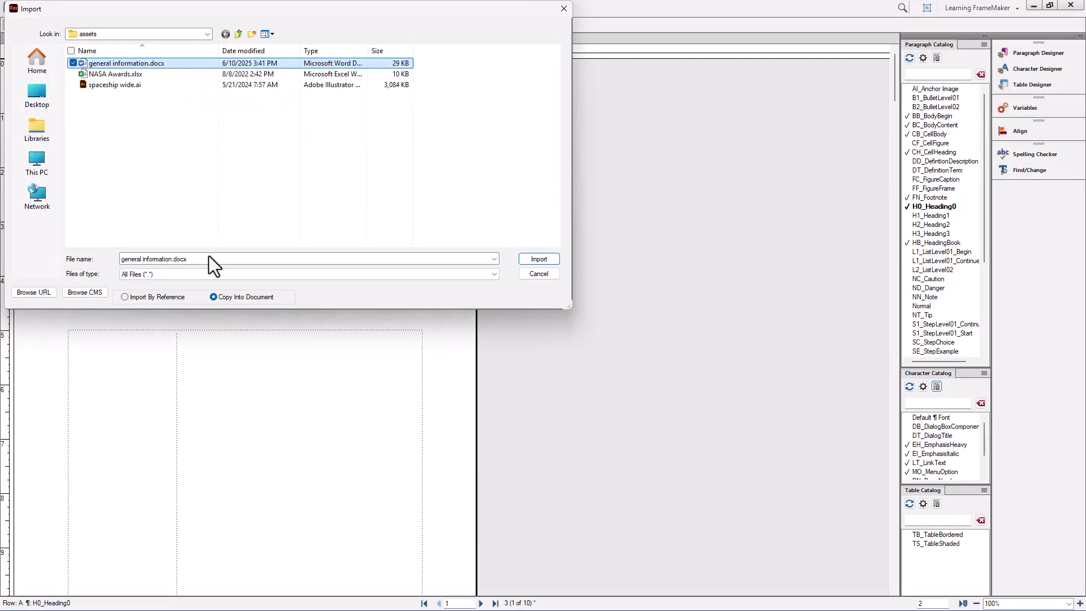
pyautogui.click(539, 259)
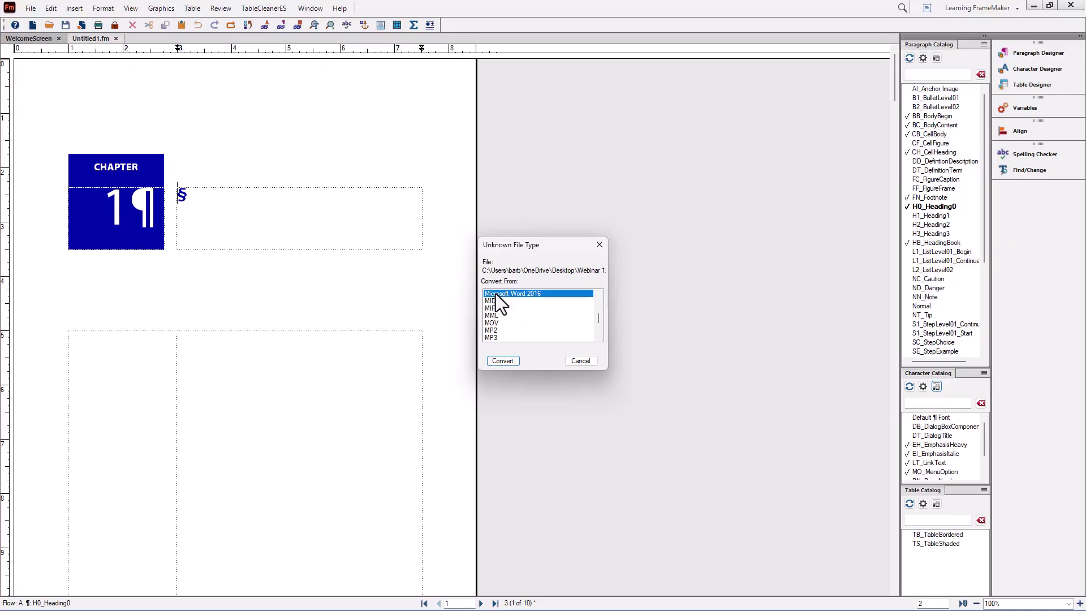
pyautogui.click(494, 362)
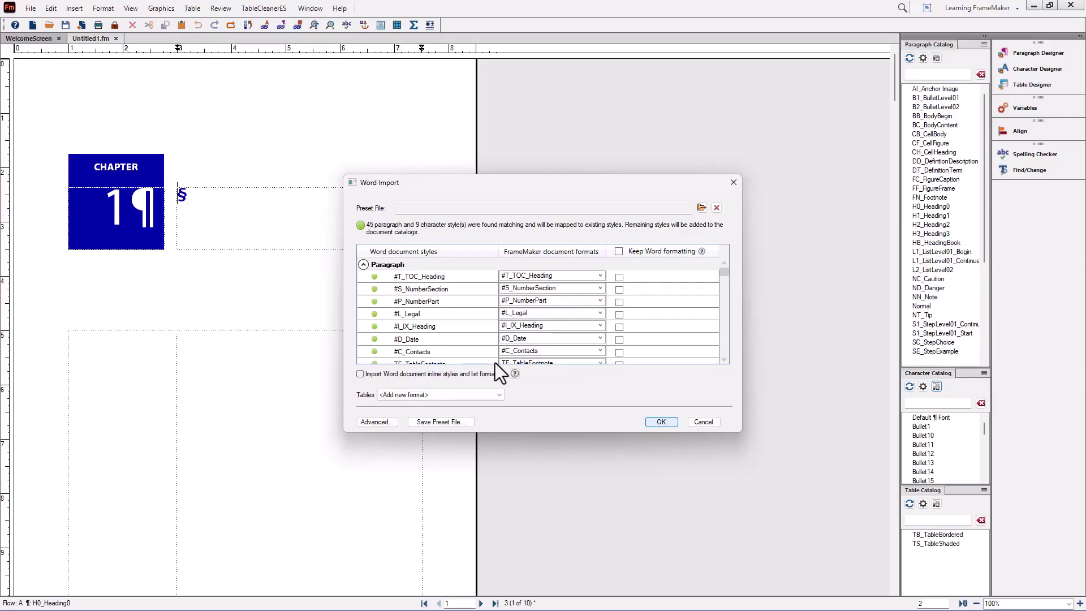
pyautogui.click(663, 424)
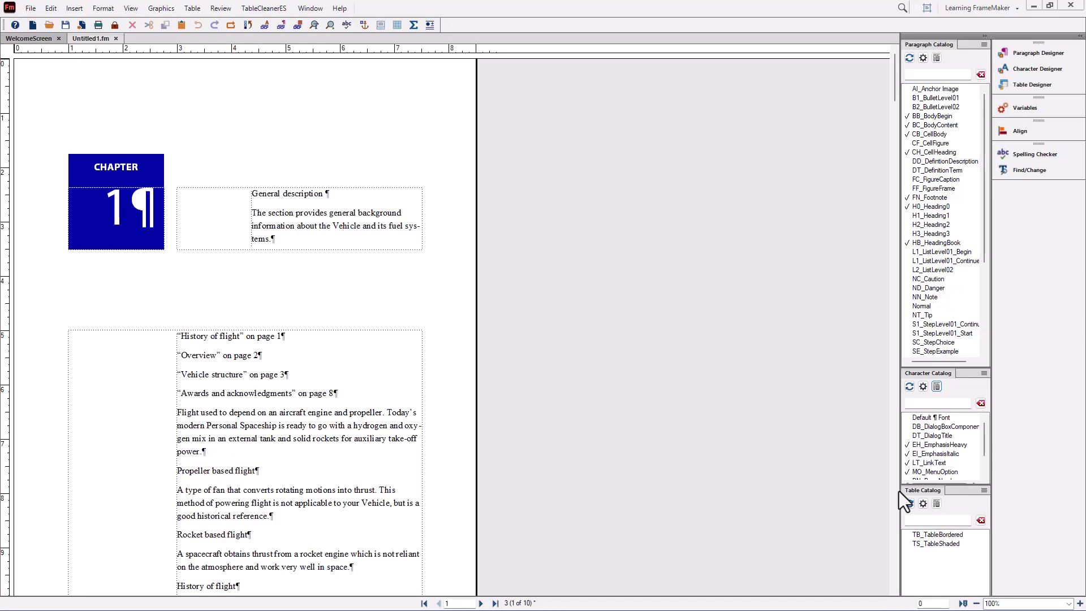
# Step: Magnify the page to 140% and place the cursor in the "General description" paragraph
pyautogui.click(294, 196)
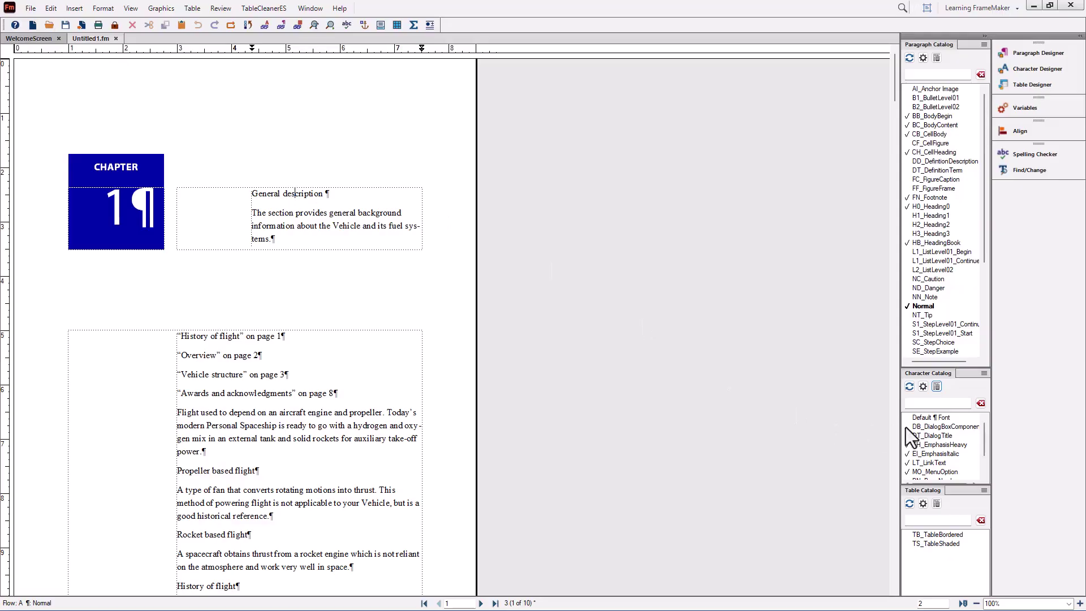
pyautogui.click(1080, 603)
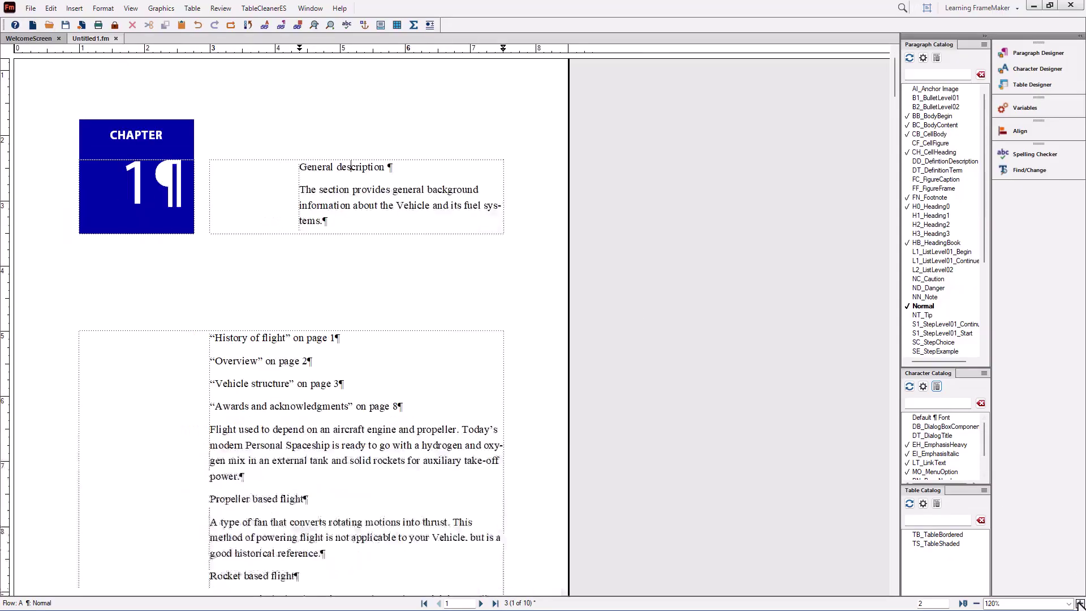
pyautogui.click(1079, 603)
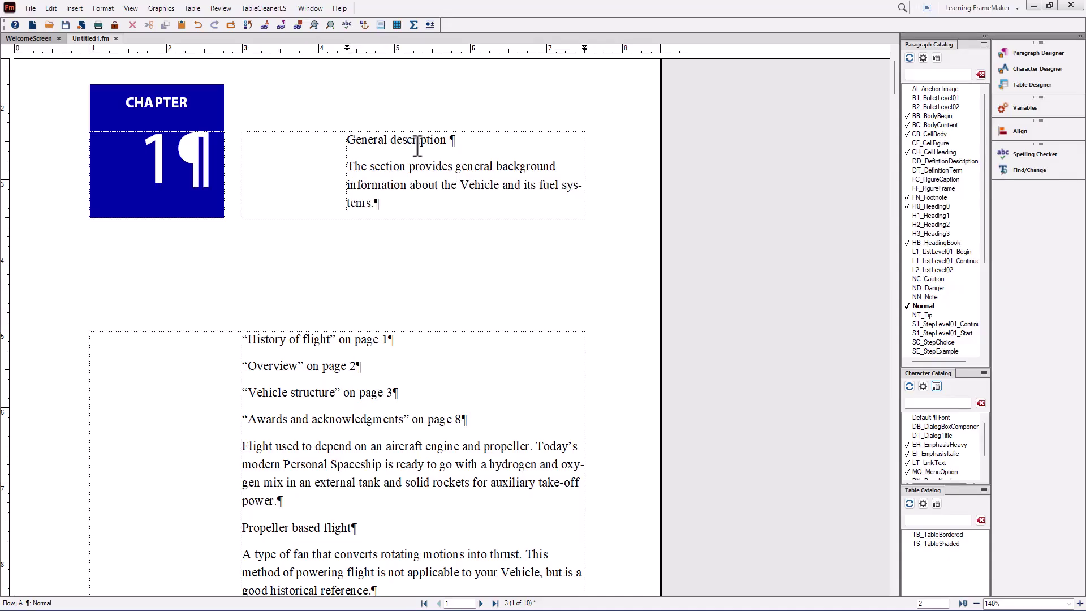
pyautogui.moveTo(347, 140); pyautogui.dragTo(447, 145)
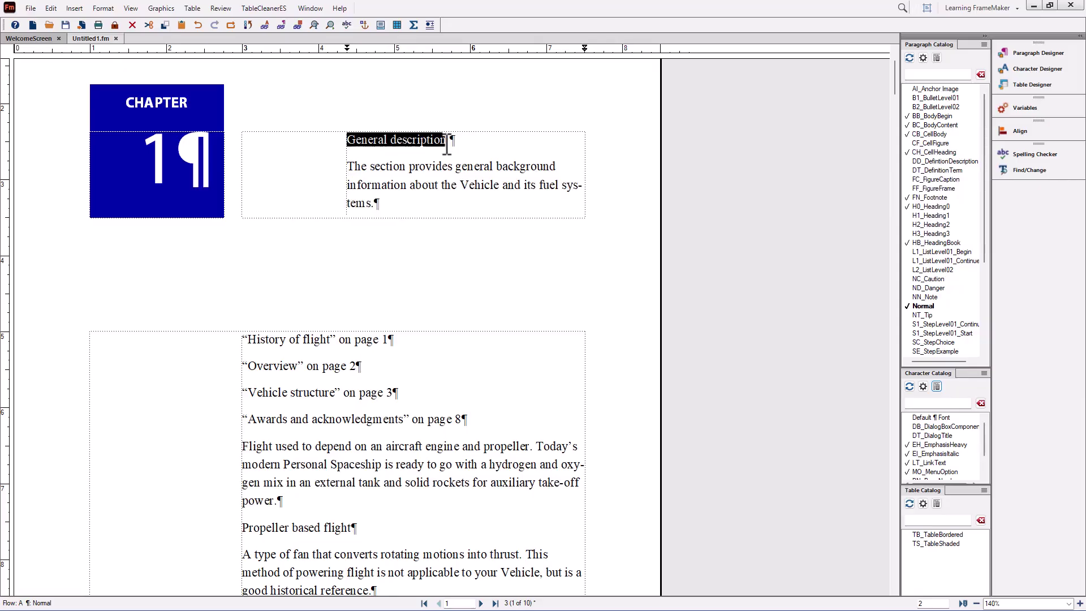
pyautogui.click(414, 145)
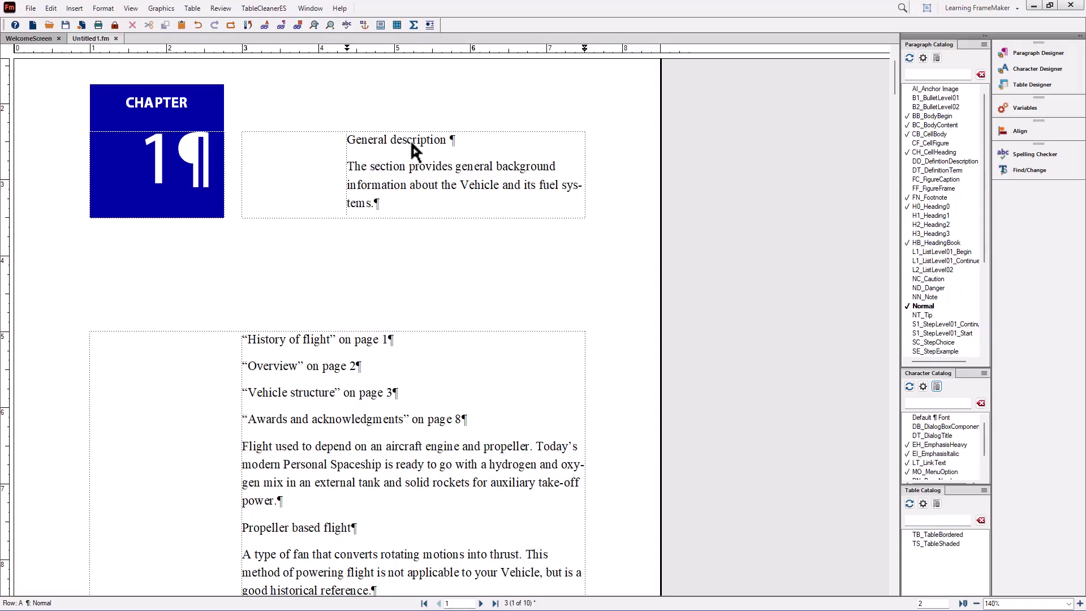
# Step: Try the paragraph formats H0_Heading0 through H3_Heading3 on "General description" and return it to Normal
pyautogui.click(936, 205)
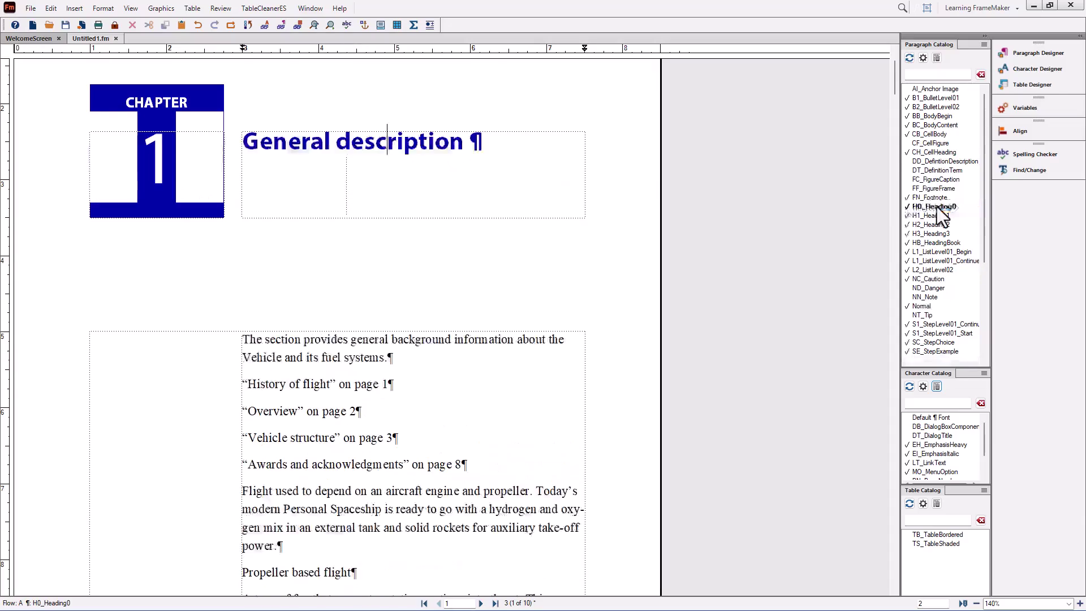
pyautogui.click(935, 215)
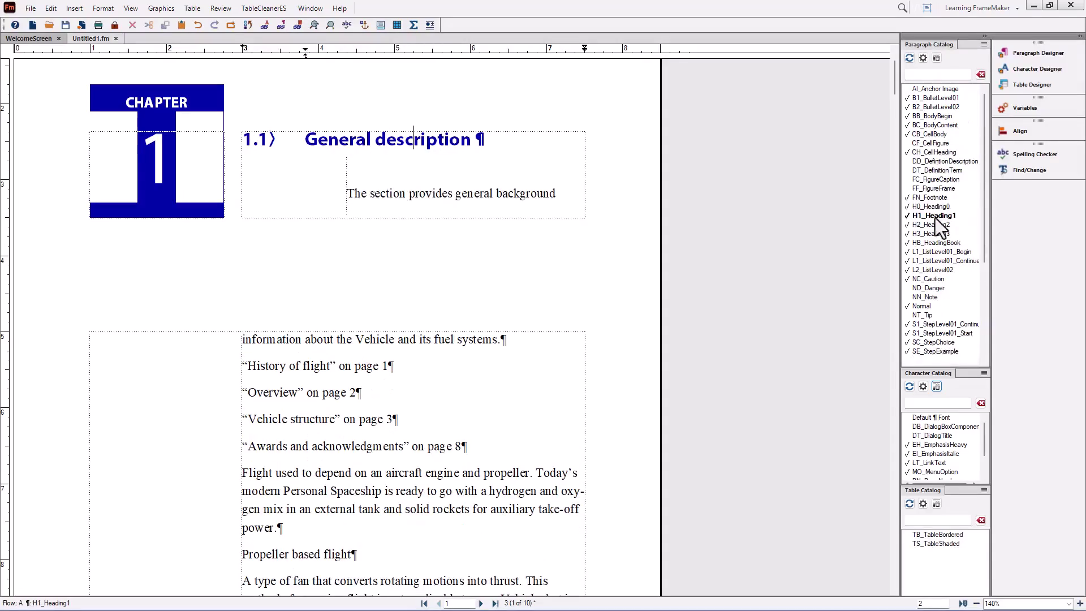
pyautogui.click(936, 226)
pyautogui.click(935, 235)
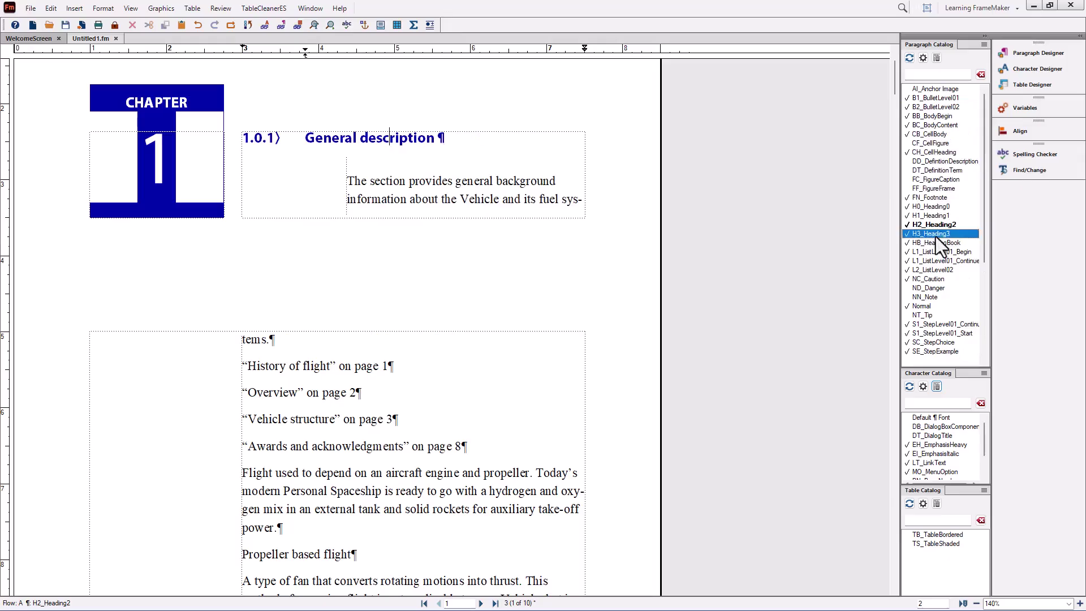
pyautogui.click(934, 208)
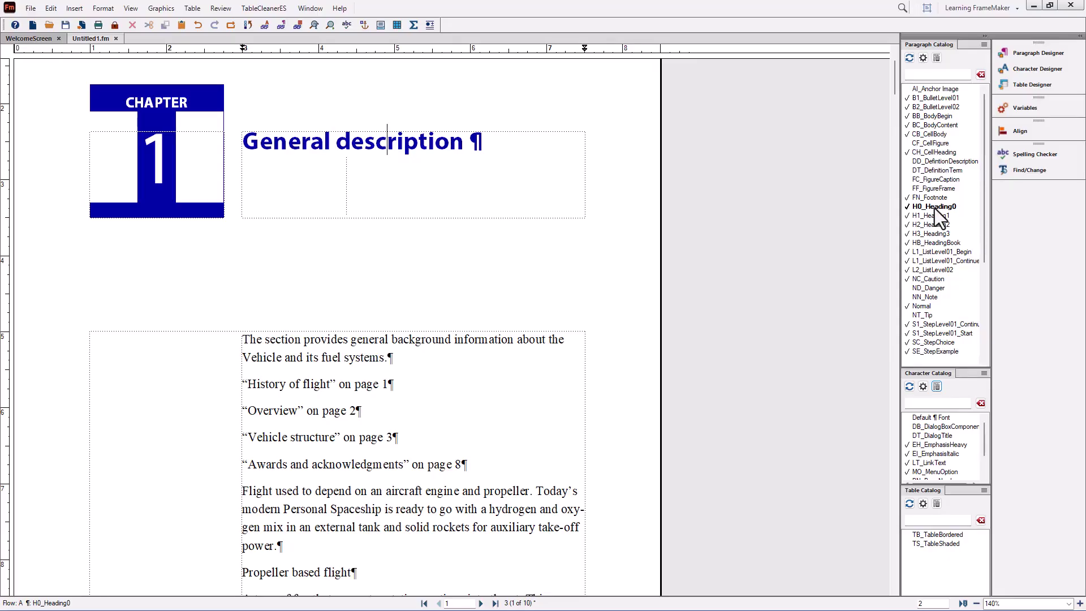
pyautogui.click(921, 306)
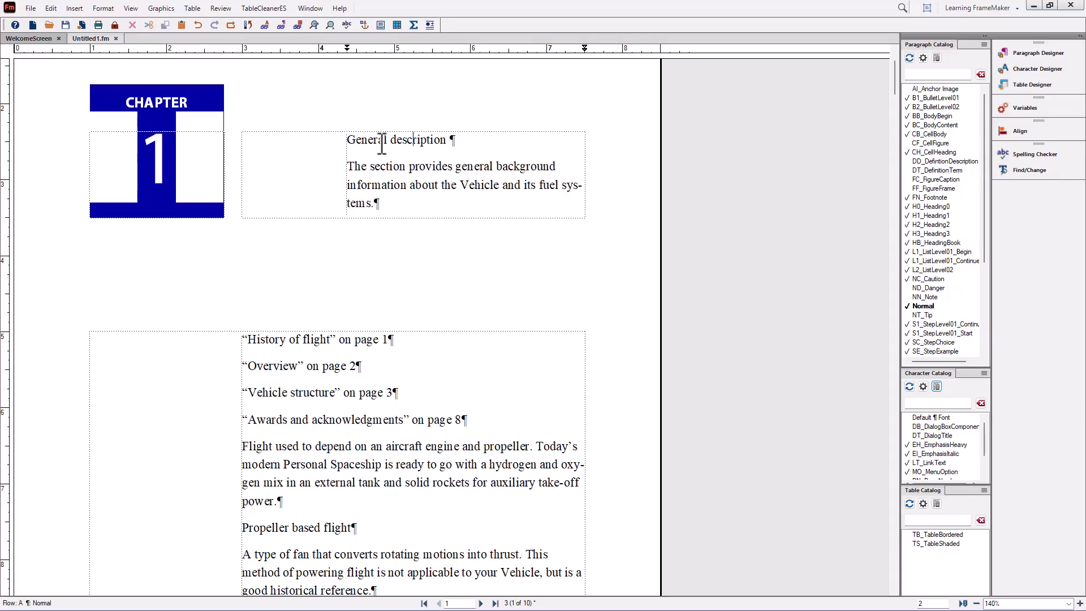
# Step: Apply the H0_Heading0 paragraph format to "General description" and check the running header on the following page
pyautogui.scroll(-7, 384, 277)
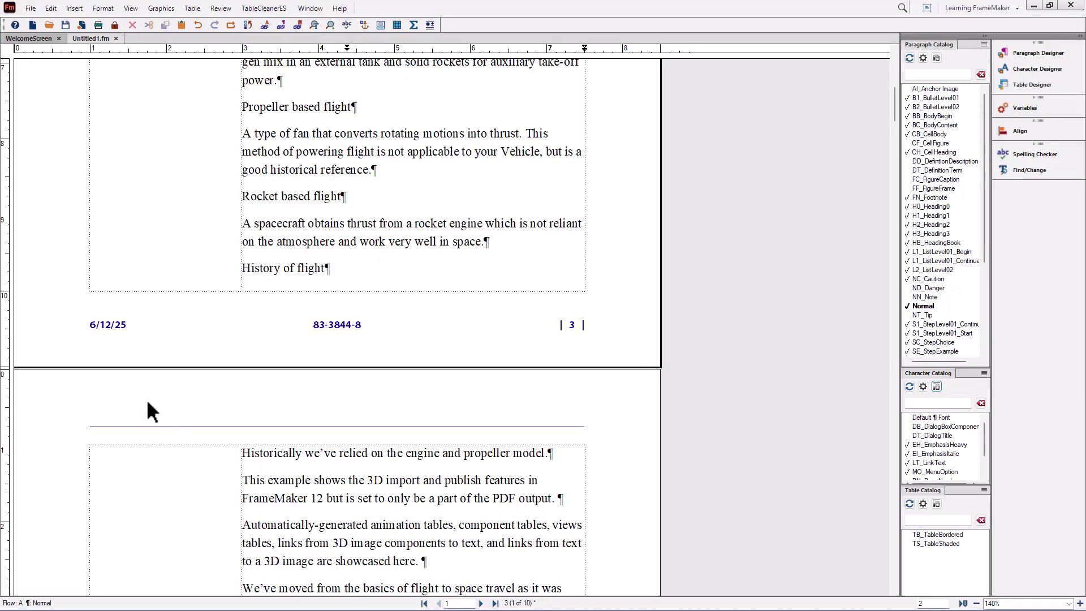
pyautogui.scroll(5, 255, 229)
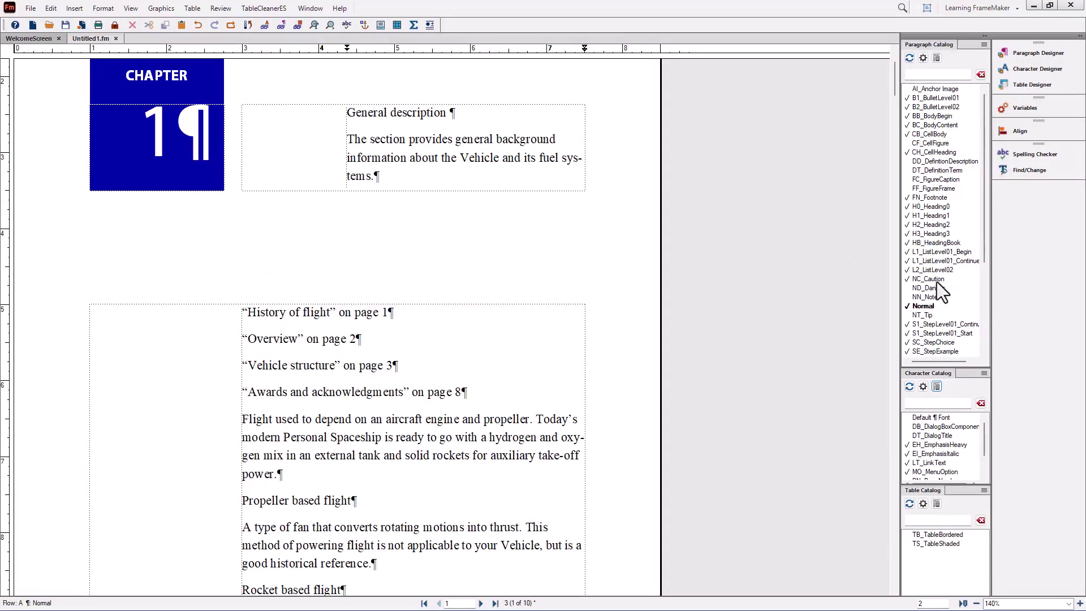
pyautogui.click(938, 207)
pyautogui.scroll(-10, 409, 347)
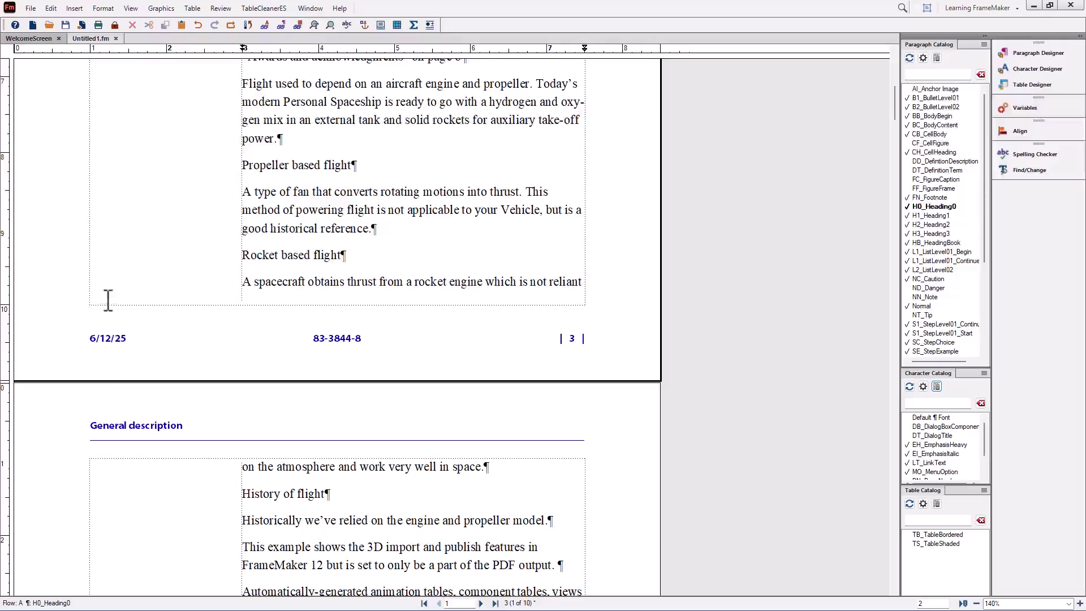
pyautogui.scroll(6, 311, 242)
pyautogui.scroll(-1, 312, 242)
pyautogui.scroll(1, 312, 242)
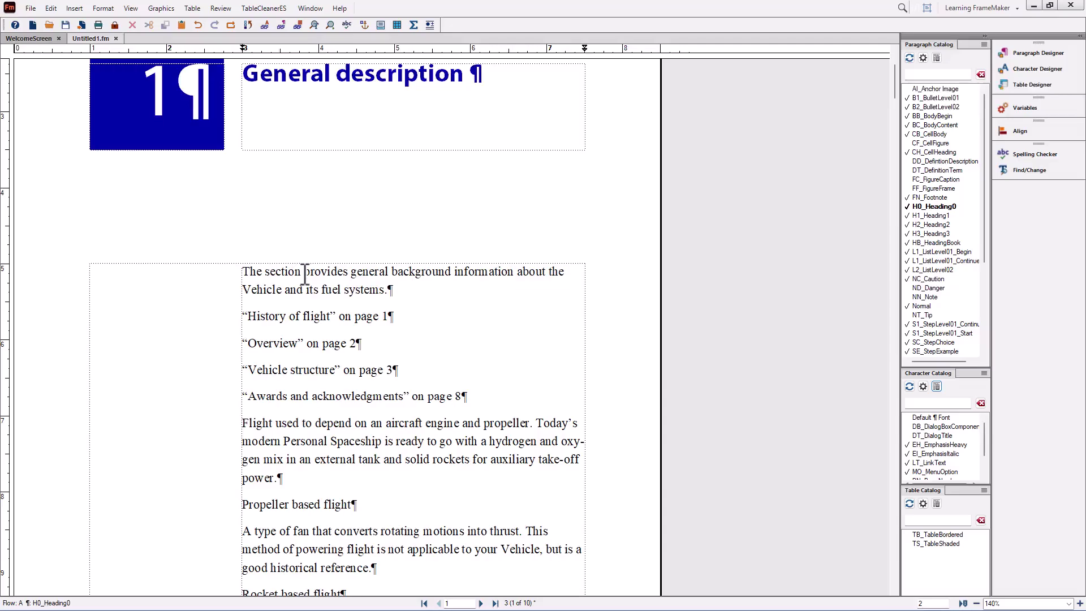
pyautogui.scroll(-10, 305, 274)
pyautogui.scroll(8, 305, 274)
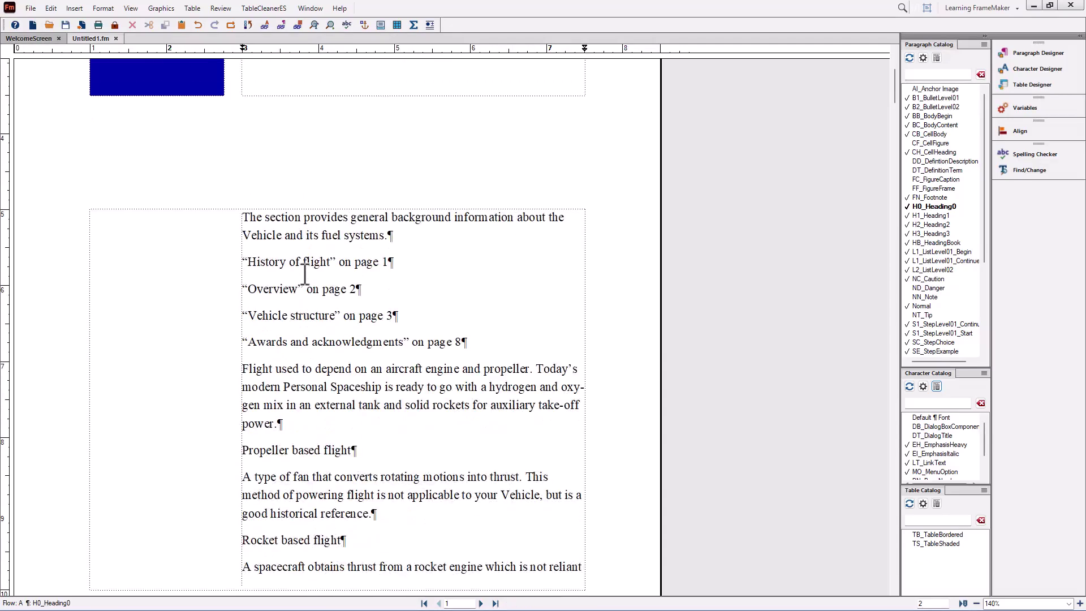
# Step: Format the introductory paragraph as BB_BodyBegin and the four cross-reference lines below it as B1_BulletLevel01
pyautogui.click(276, 224)
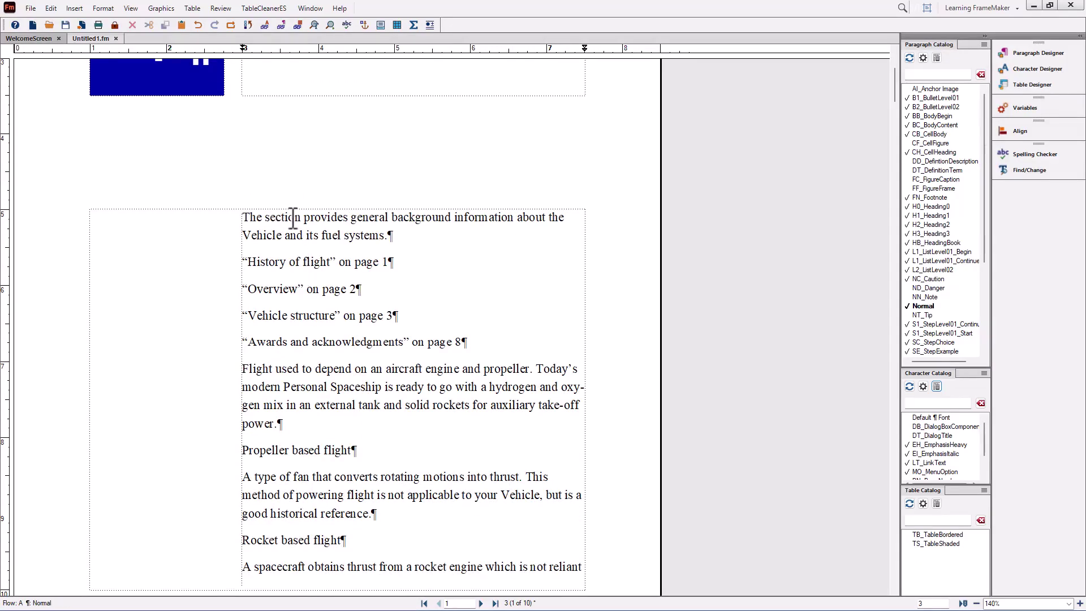
pyautogui.click(926, 117)
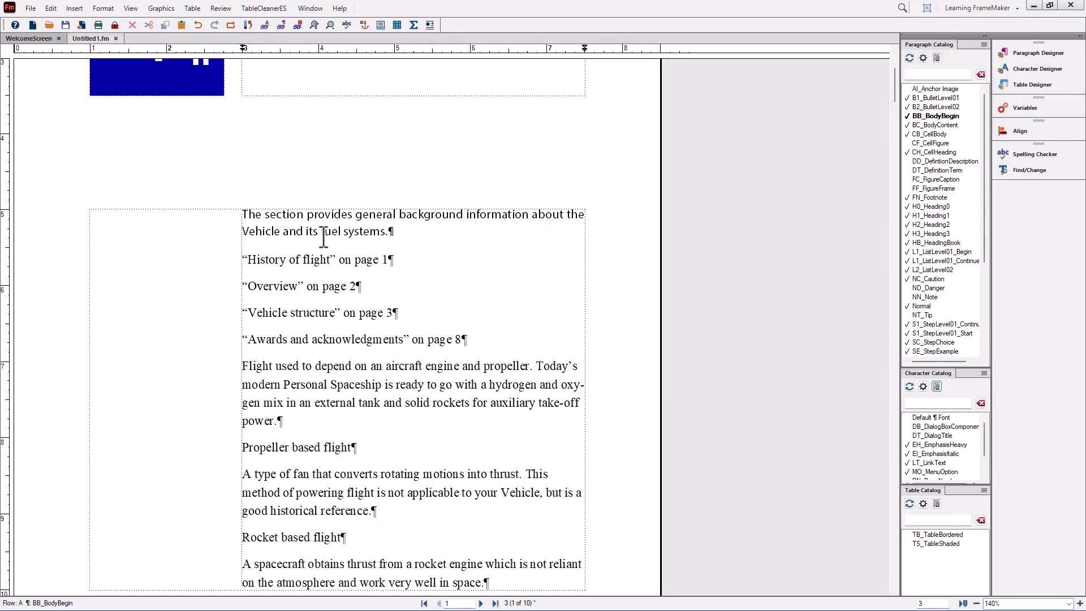
pyautogui.moveTo(286, 259); pyautogui.dragTo(308, 339)
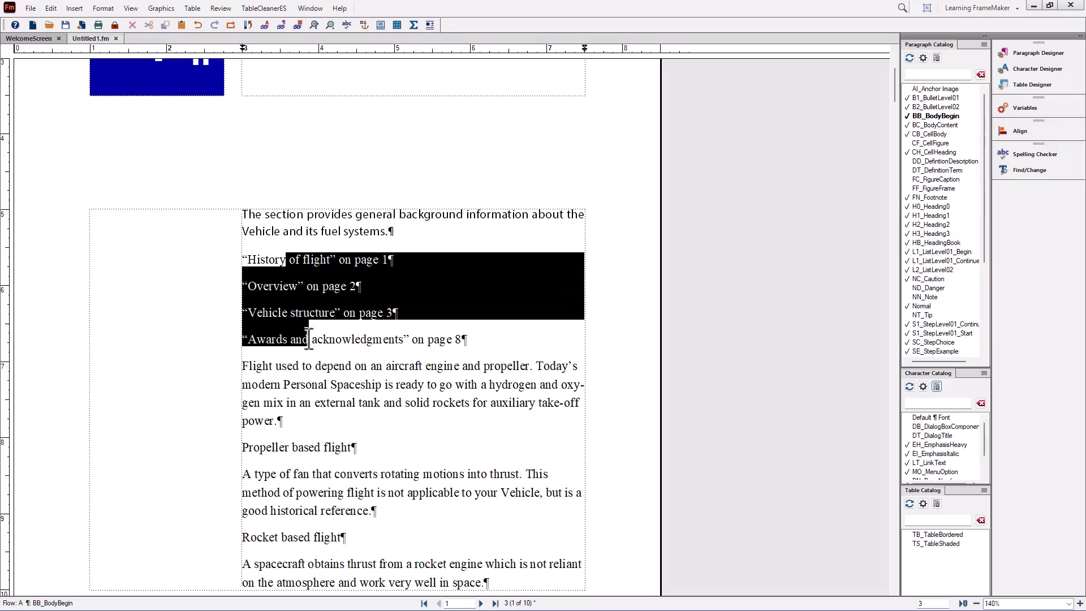
pyautogui.click(946, 99)
# Step: Format the "Flight used to depend" paragraph as BB_BodyBegin and the propeller and rocket flight paragraphs as DD_DefintionDescription
pyautogui.click(388, 355)
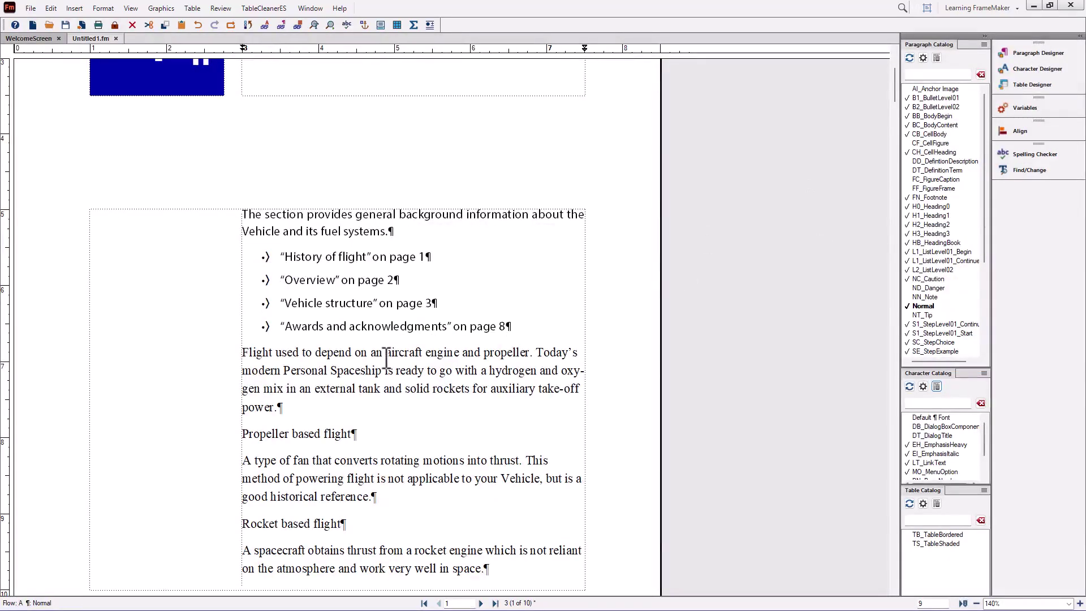
pyautogui.click(927, 117)
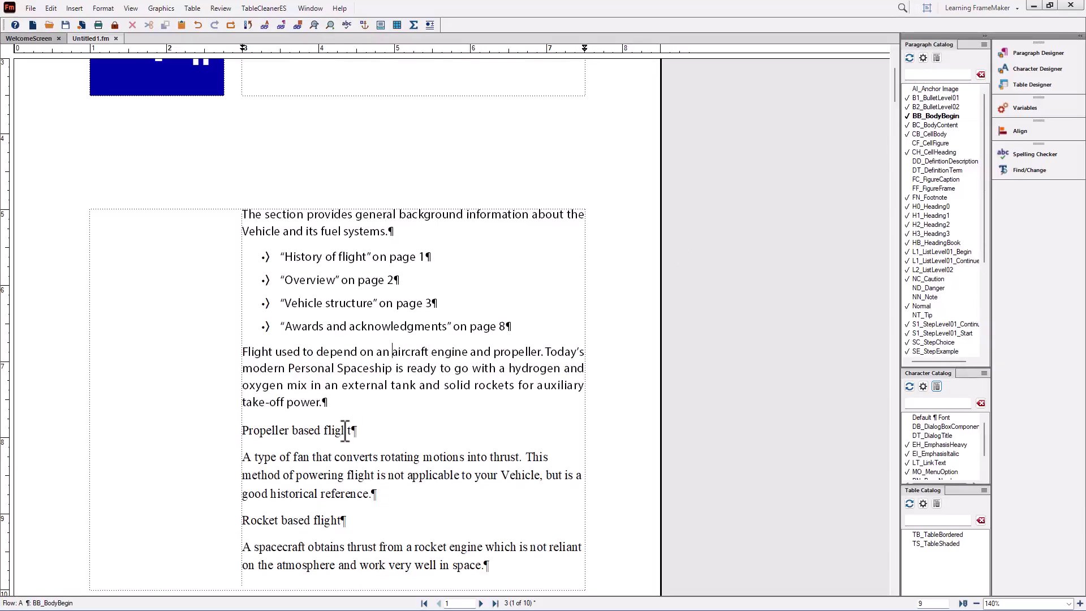
pyautogui.moveTo(328, 431); pyautogui.dragTo(320, 564)
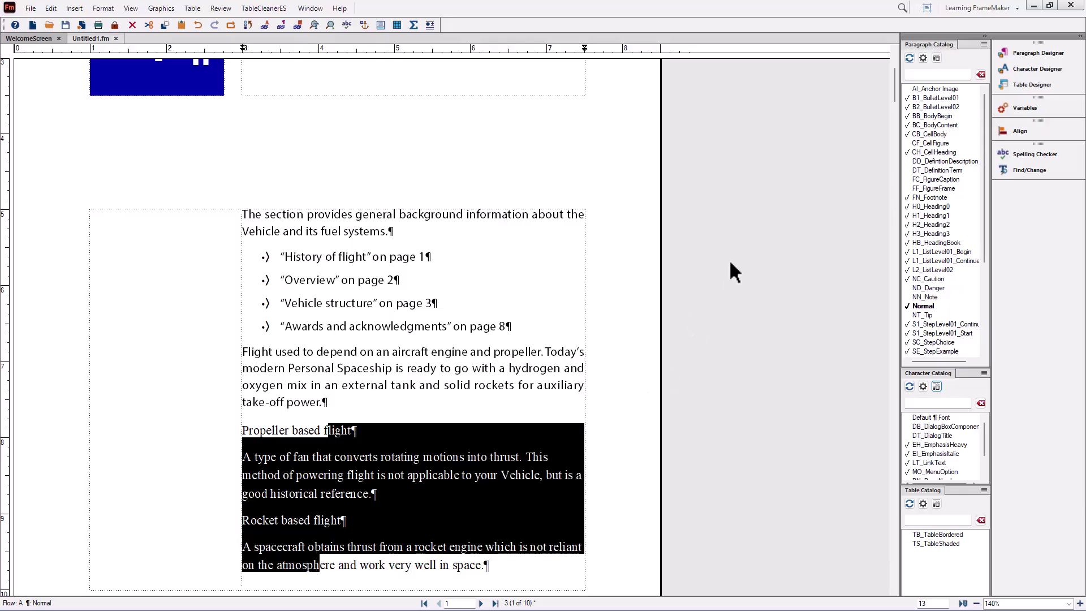
pyautogui.click(932, 163)
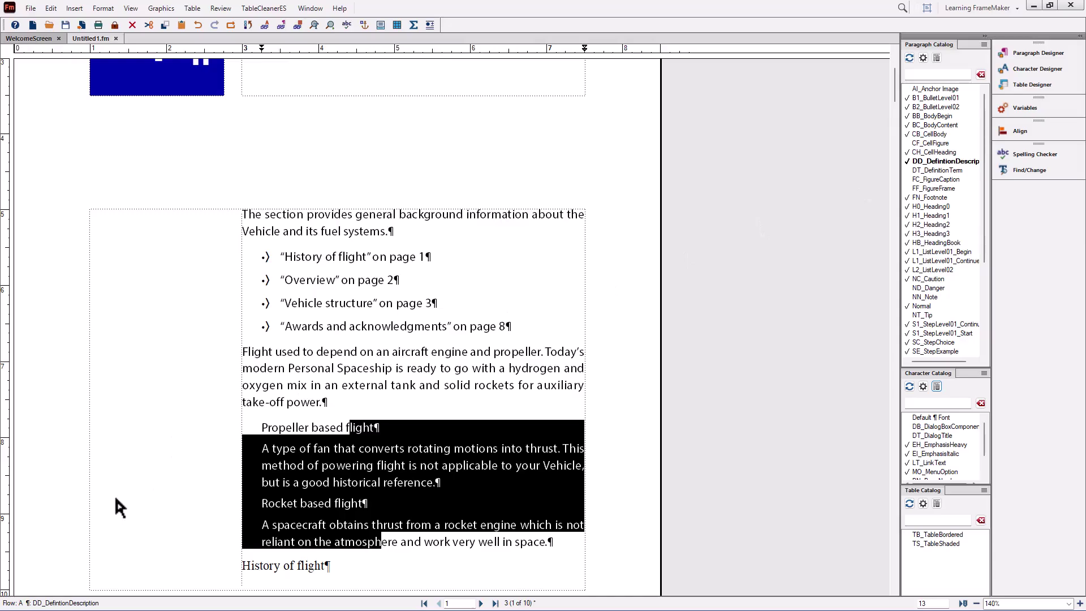
# Step: Format "Propeller based flight" and "Rocket based flight" as DT_DefinitionTerm, and "History of flight" as H1_Heading1
pyautogui.click(319, 428)
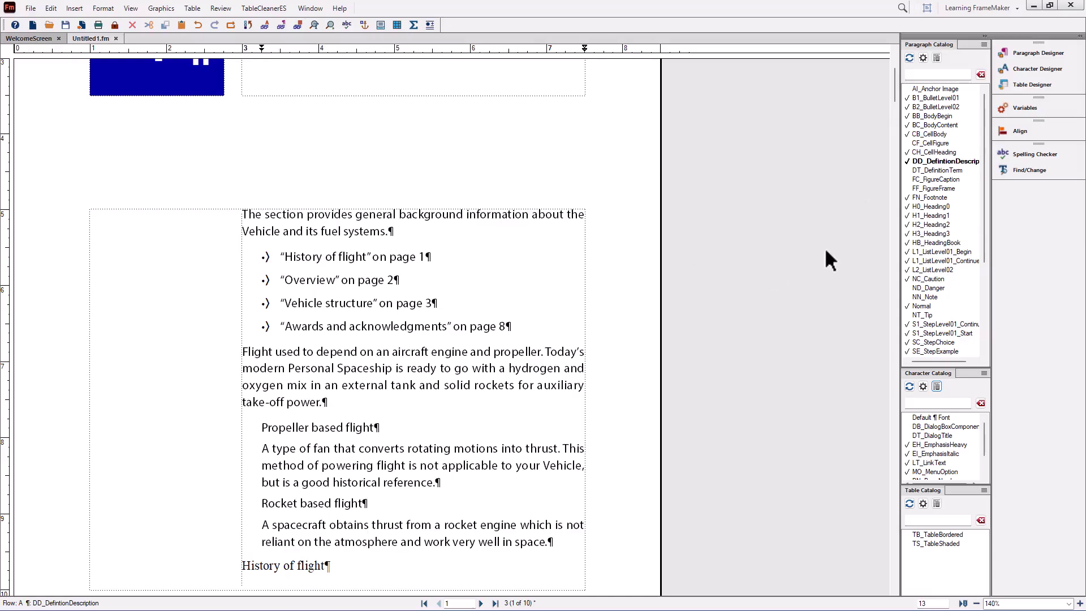
pyautogui.click(925, 171)
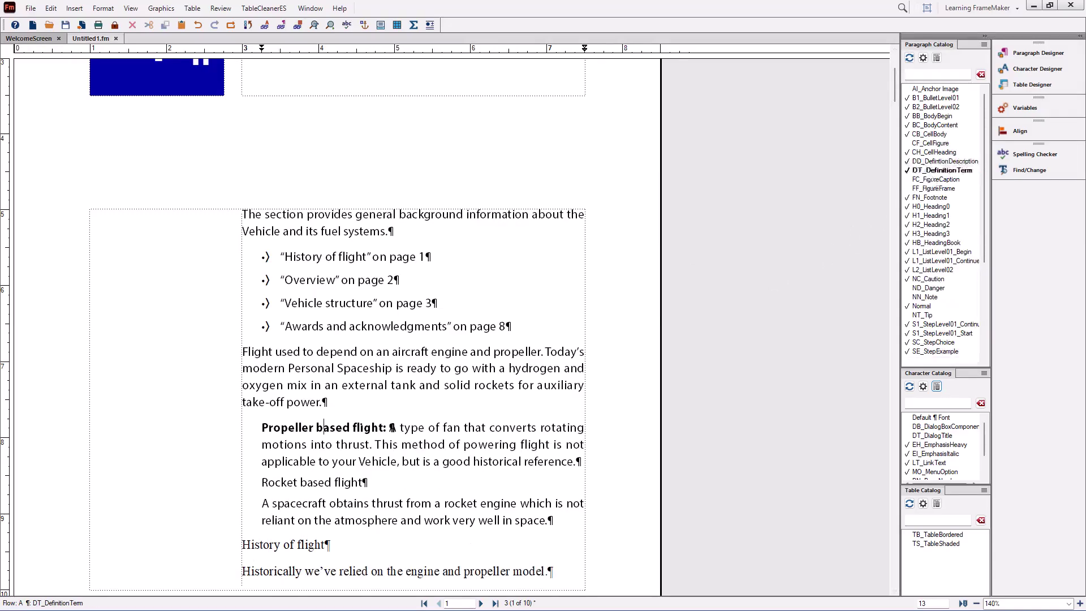
pyautogui.click(326, 488)
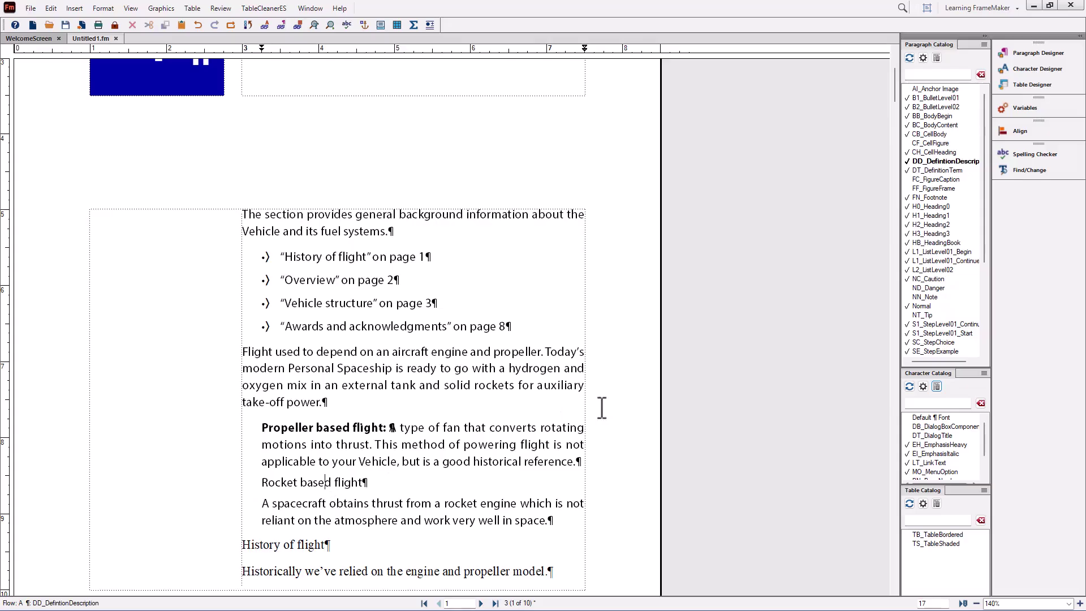
pyautogui.click(951, 171)
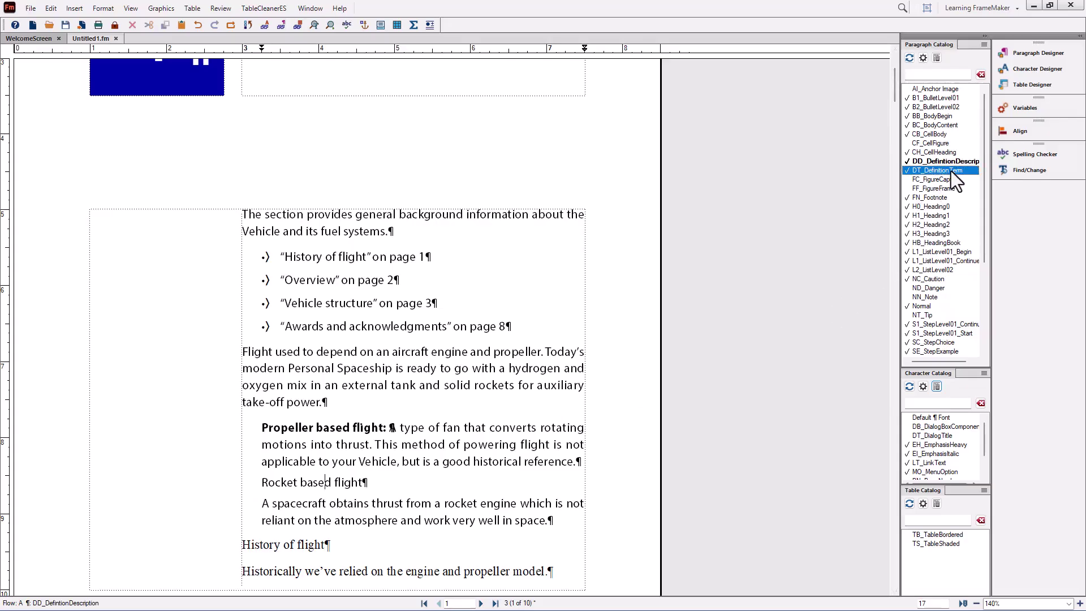
pyautogui.click(275, 543)
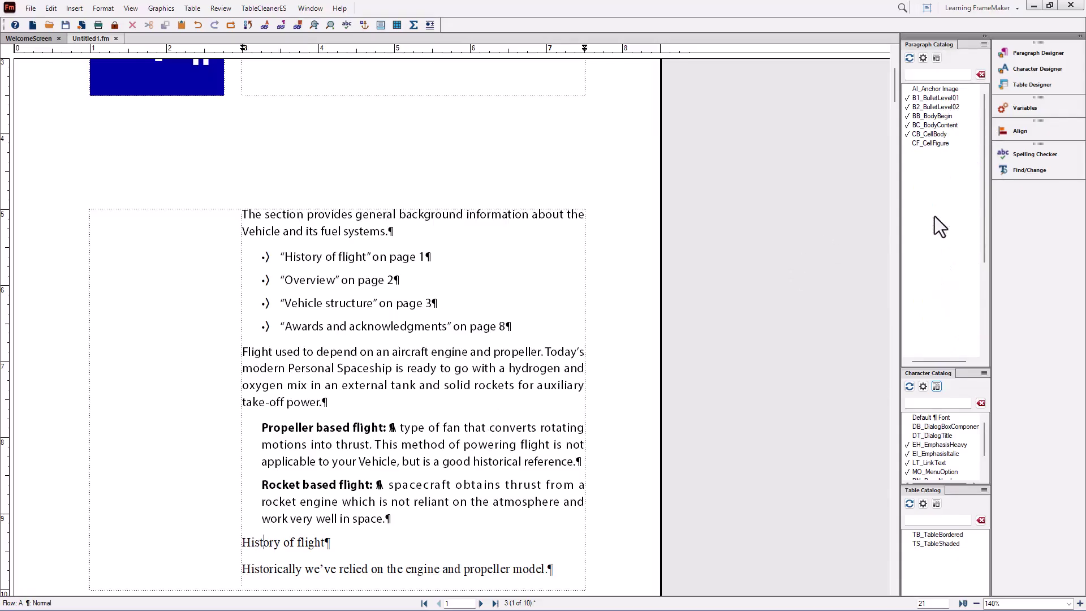
pyautogui.click(934, 215)
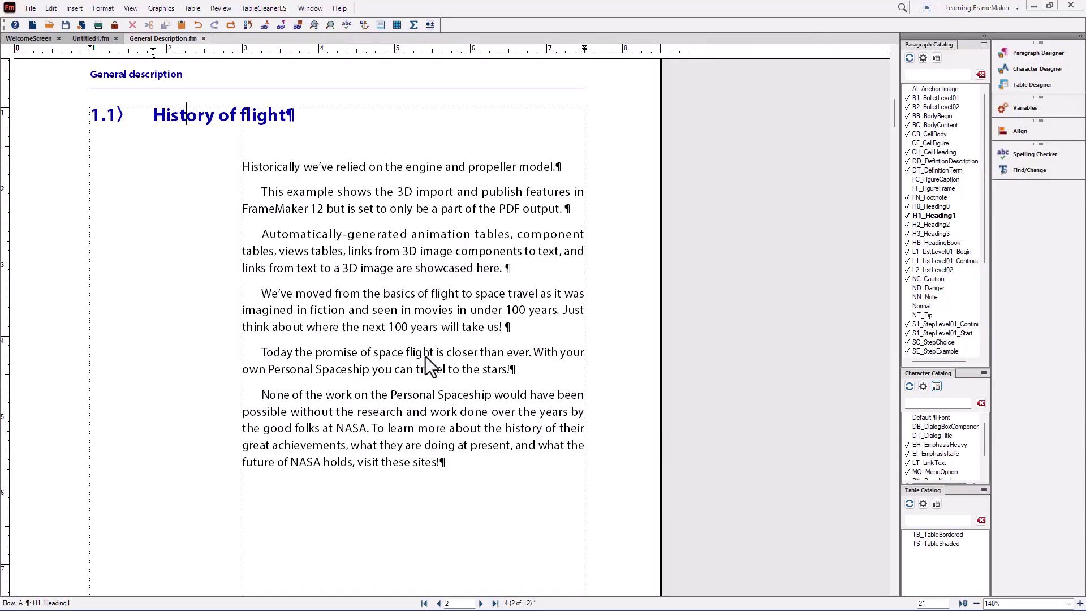
# Step: Fit whole pages in the window and examine where the numbered level 1 headings from "History of flight" to "Vehicle structure" start
pyautogui.scroll(-10, 425, 356)
pyautogui.scroll(-3, 426, 358)
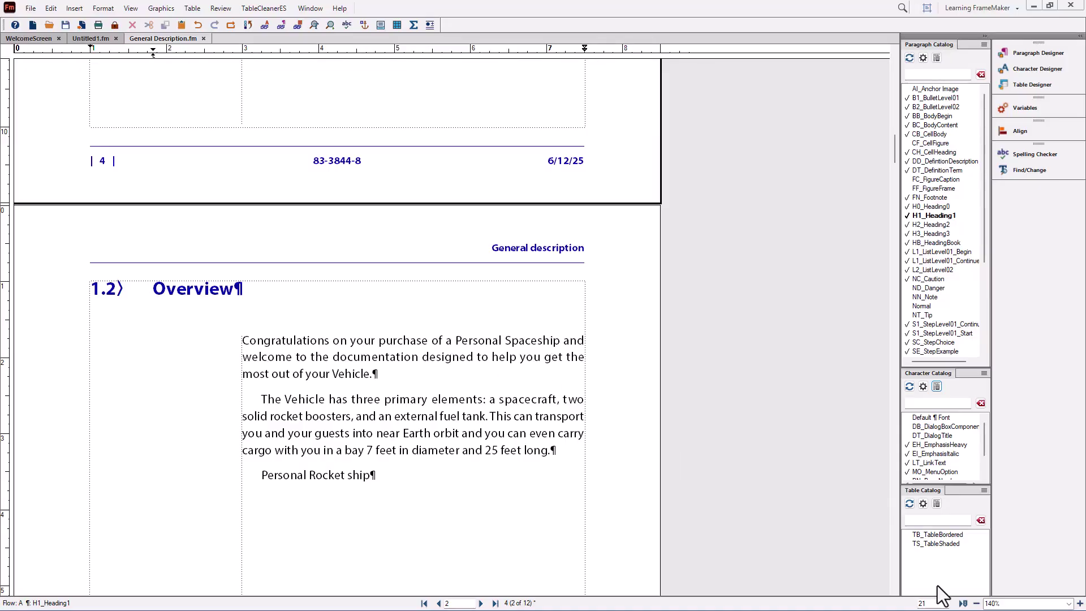
pyautogui.click(1067, 604)
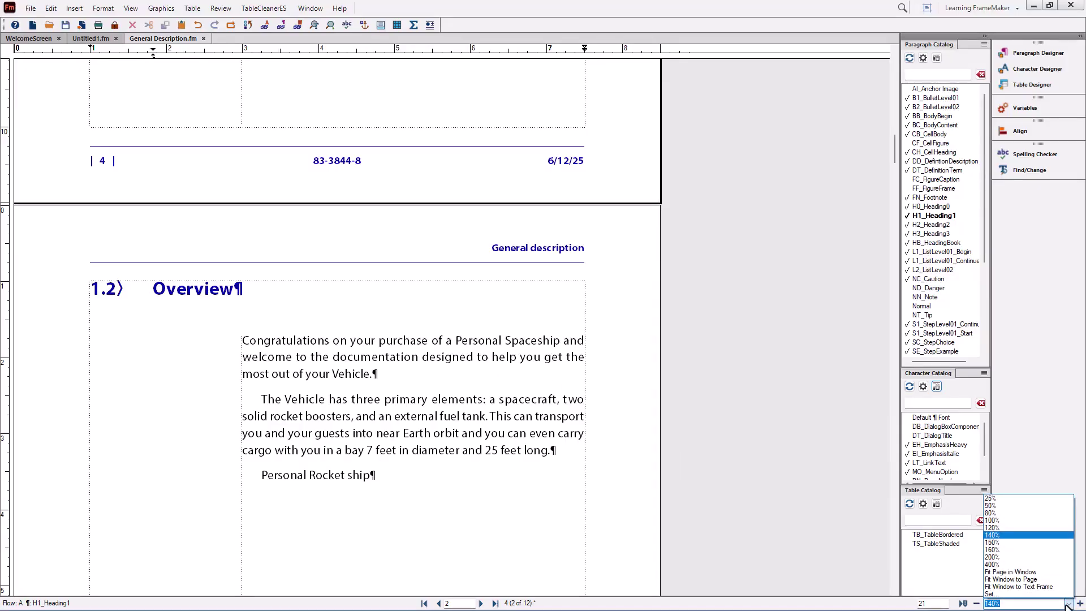
pyautogui.click(1045, 572)
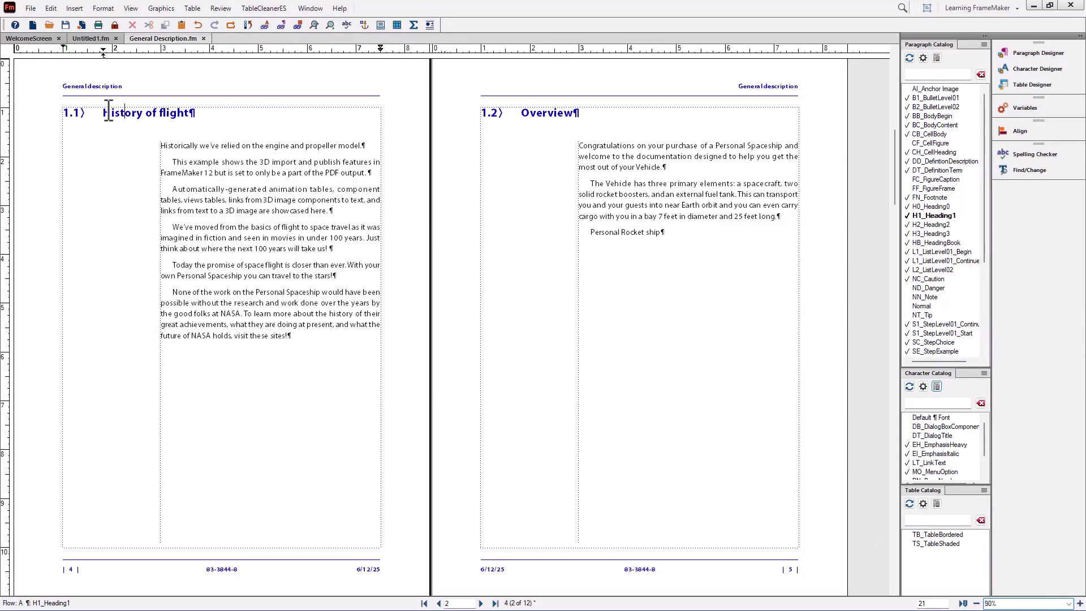
pyautogui.moveTo(105, 113); pyautogui.dragTo(123, 115)
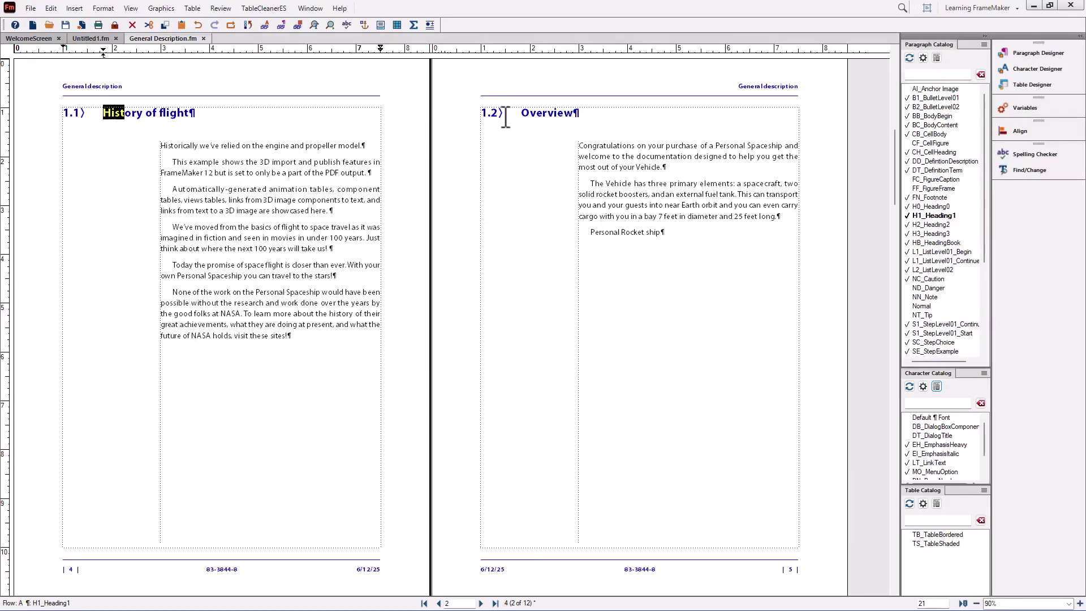
pyautogui.scroll(-10, 505, 117)
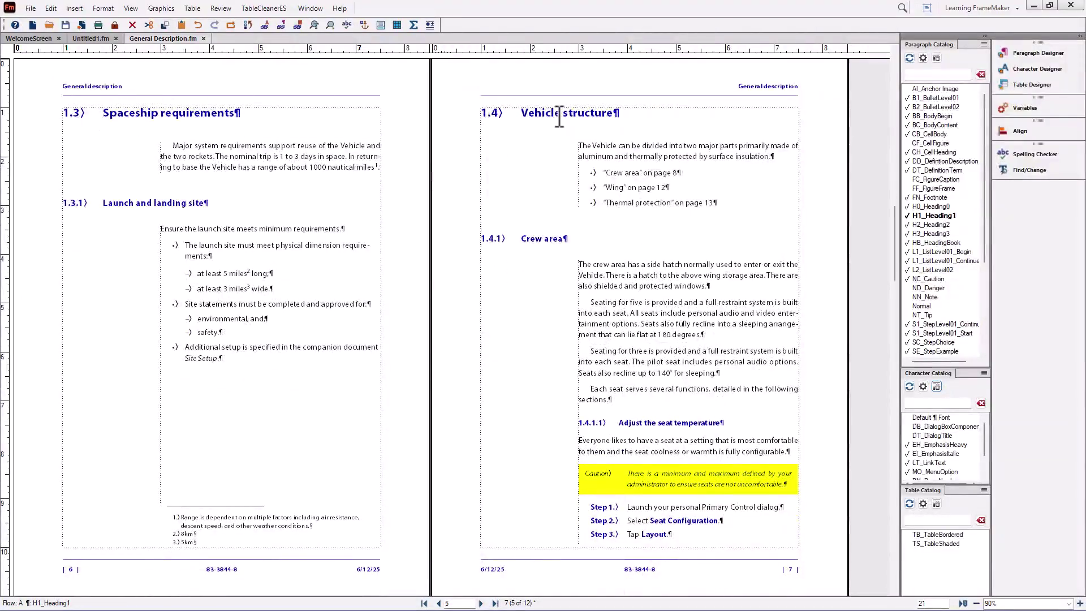
pyautogui.scroll(4, 560, 117)
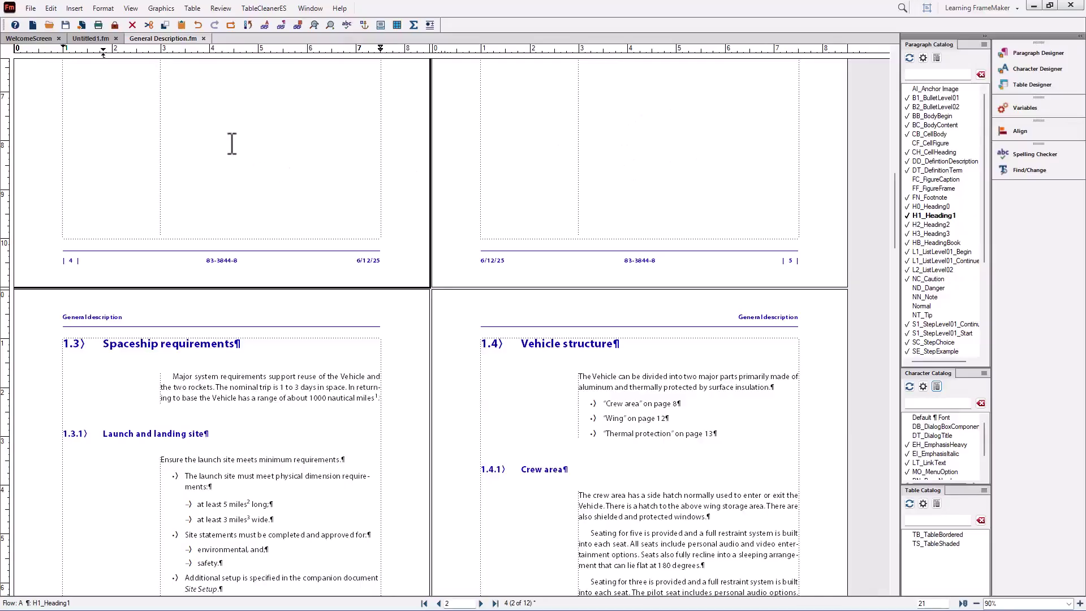
pyautogui.scroll(-2, 231, 143)
pyautogui.click(114, 257)
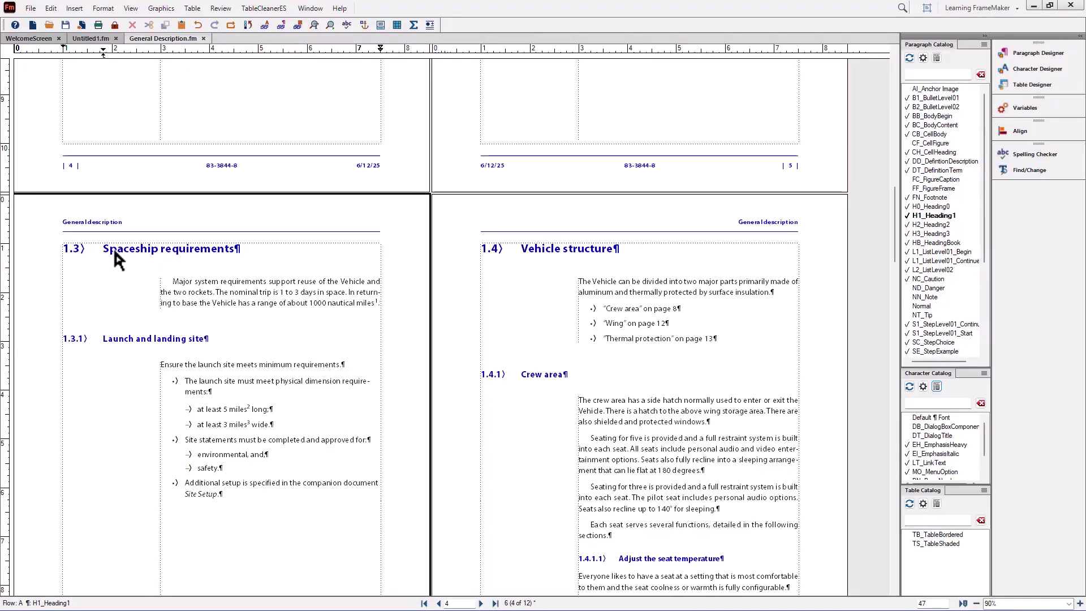
pyautogui.scroll(-3, 190, 300)
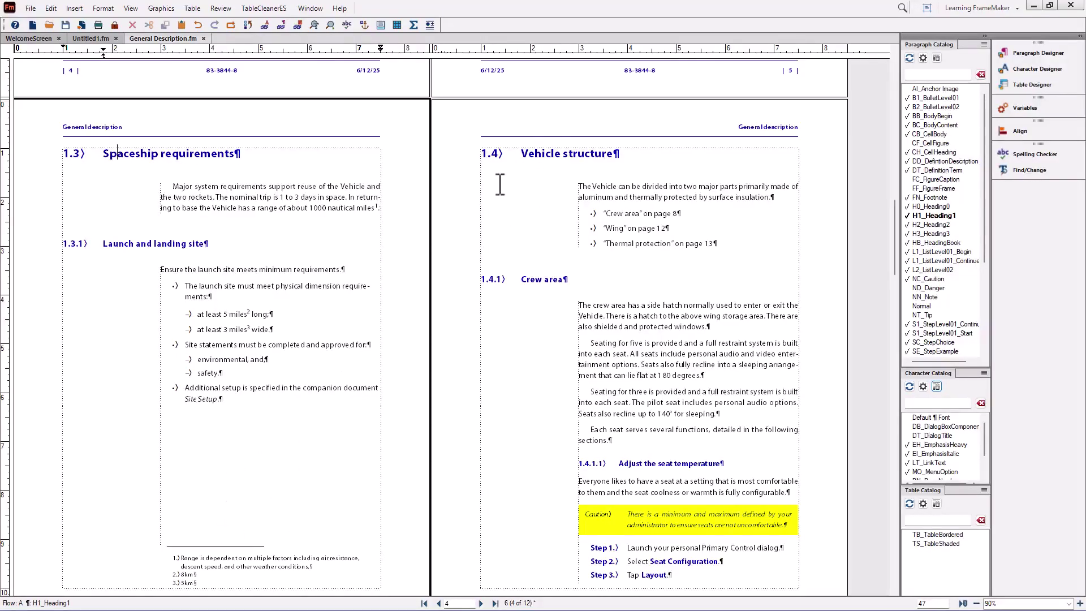
# Step: Set the pagination start of only the "Vehicle structure" heading paragraph to Anywhere in the Paragraph Designer
pyautogui.click(540, 156)
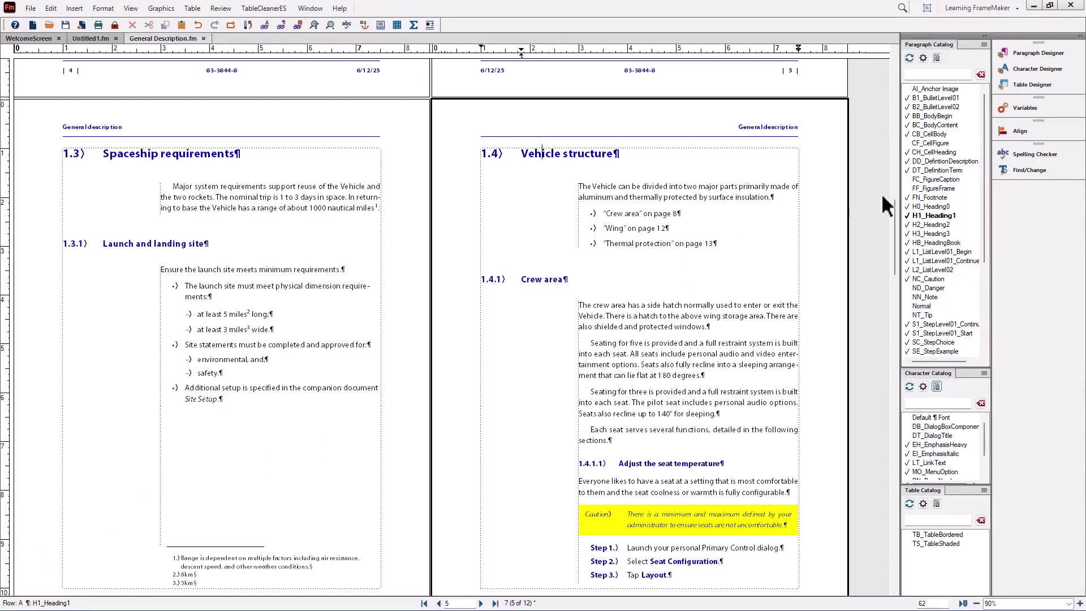
pyautogui.click(1054, 52)
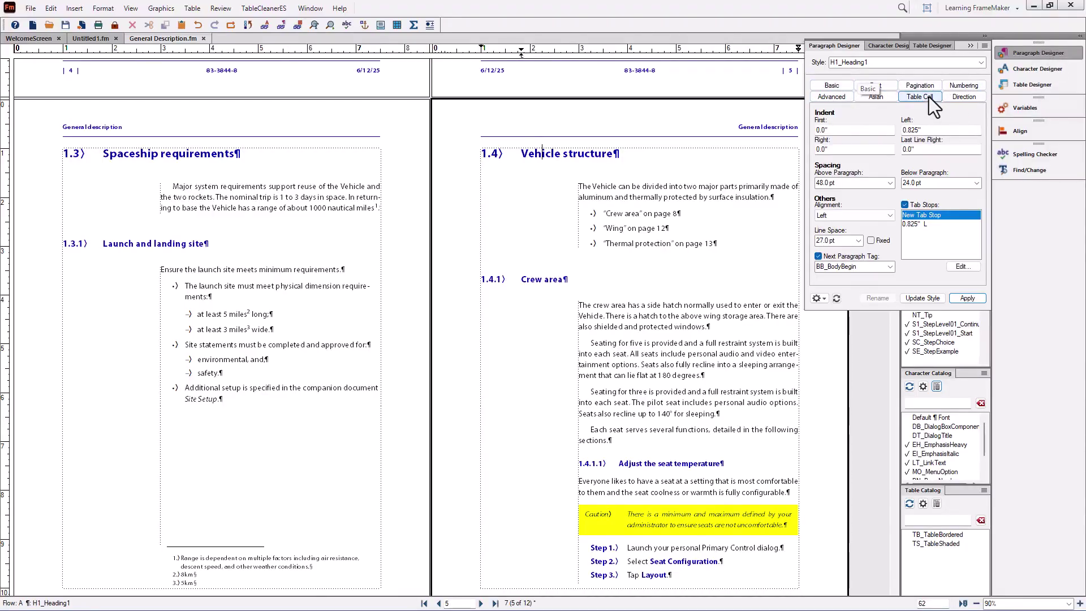
pyautogui.click(918, 86)
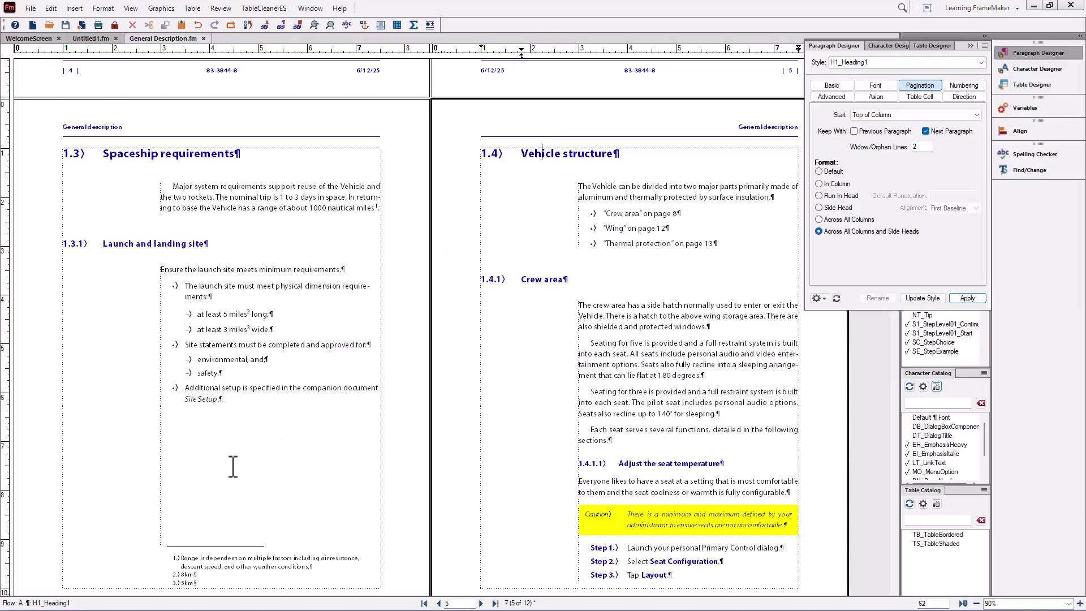
pyautogui.click(882, 115)
pyautogui.click(860, 131)
pyautogui.click(966, 298)
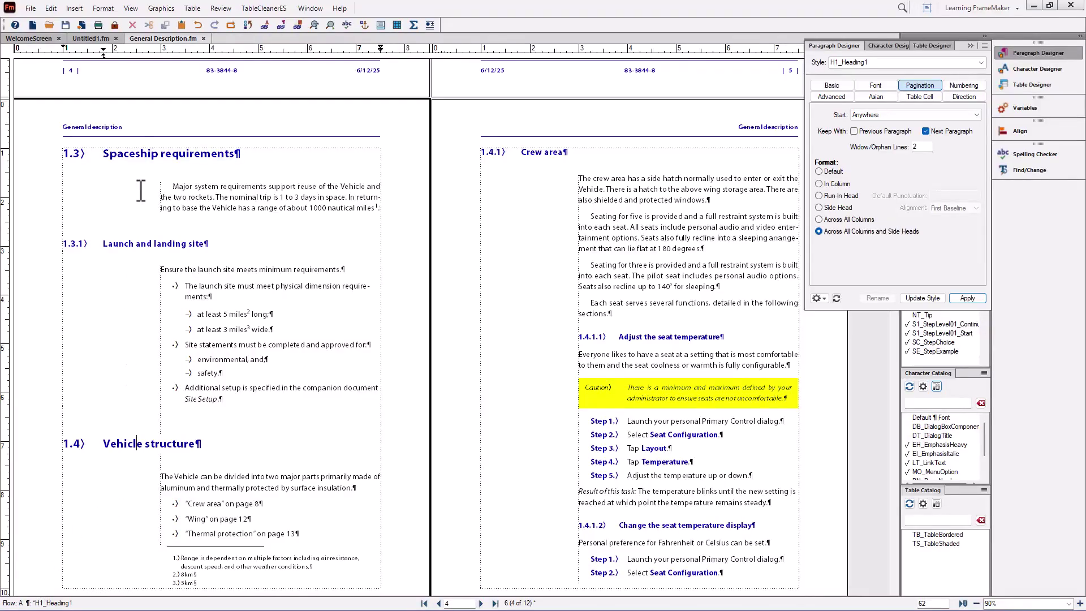
# Step: Compare the other level 1 headings' pagination and update the H1_Heading1 style from "Vehicle structure" so they all start Anywhere
pyautogui.click(132, 154)
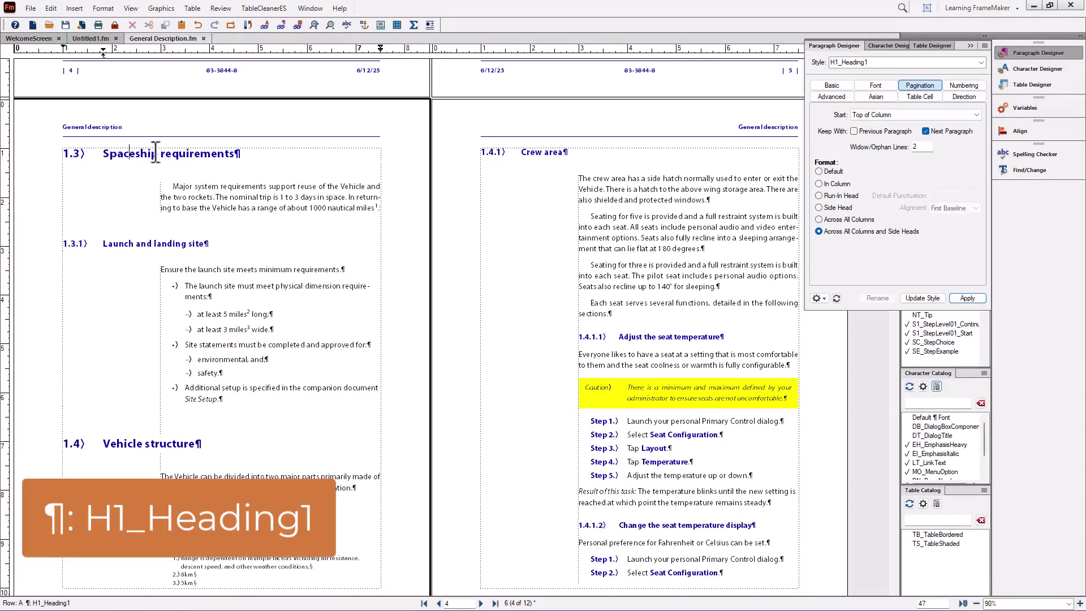
pyautogui.scroll(10, 128, 162)
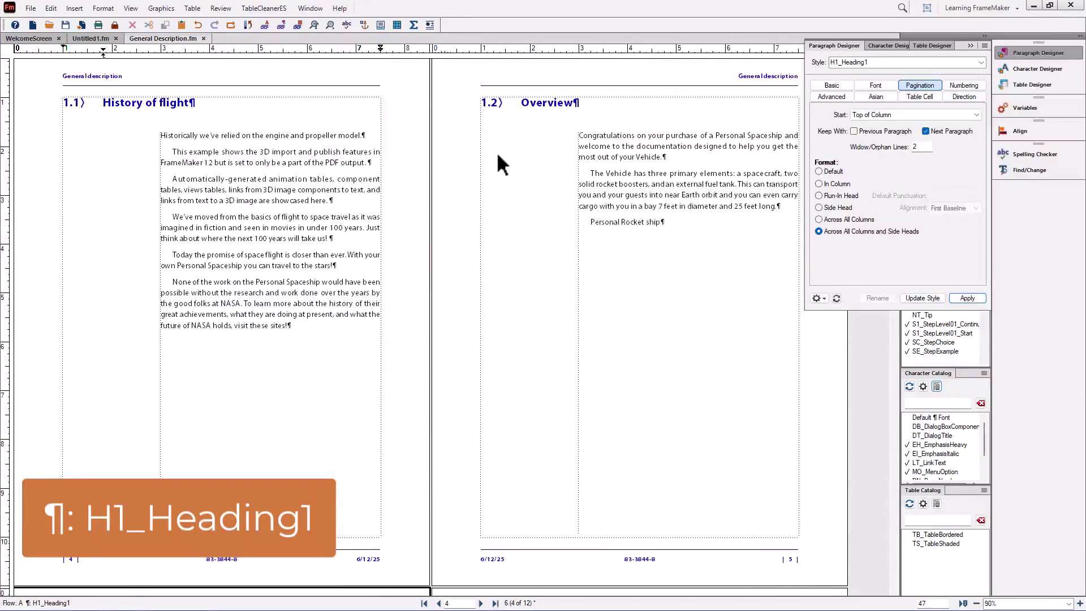
pyautogui.scroll(-8, 162, 278)
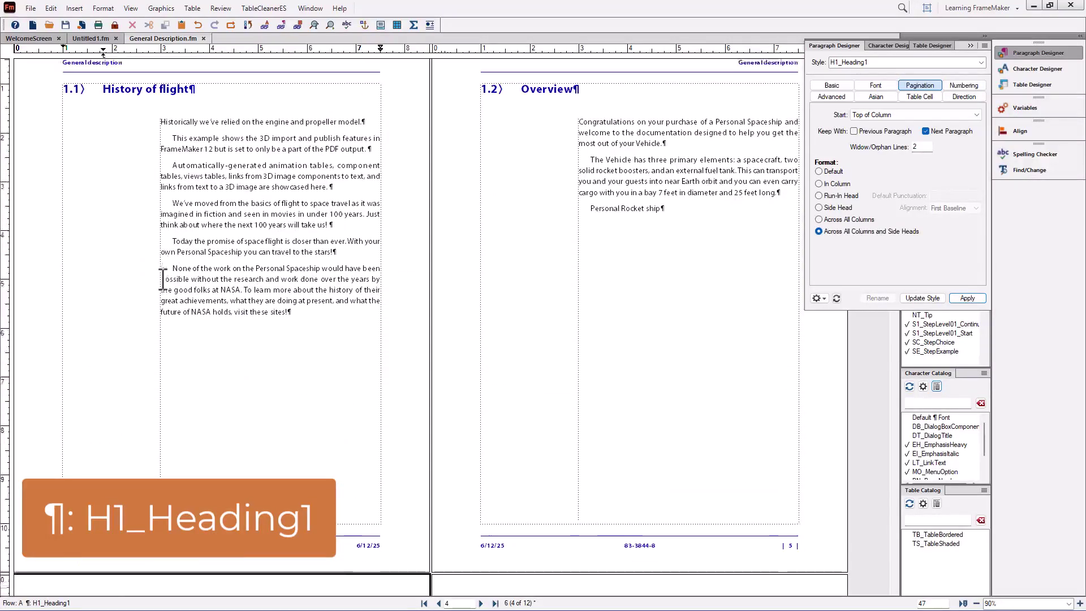
pyautogui.scroll(-3, 162, 278)
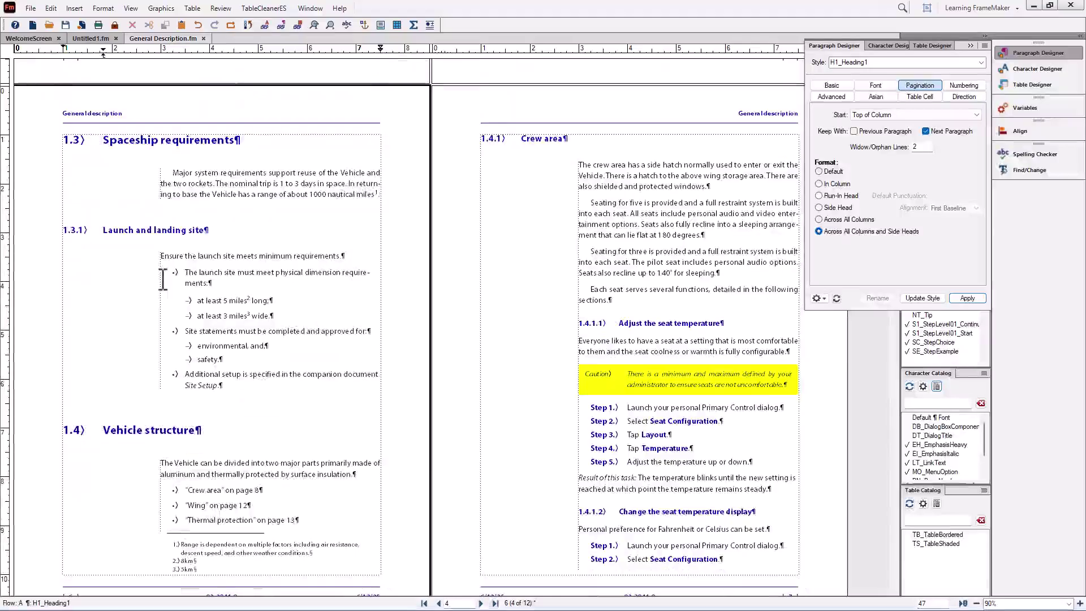
pyautogui.click(121, 431)
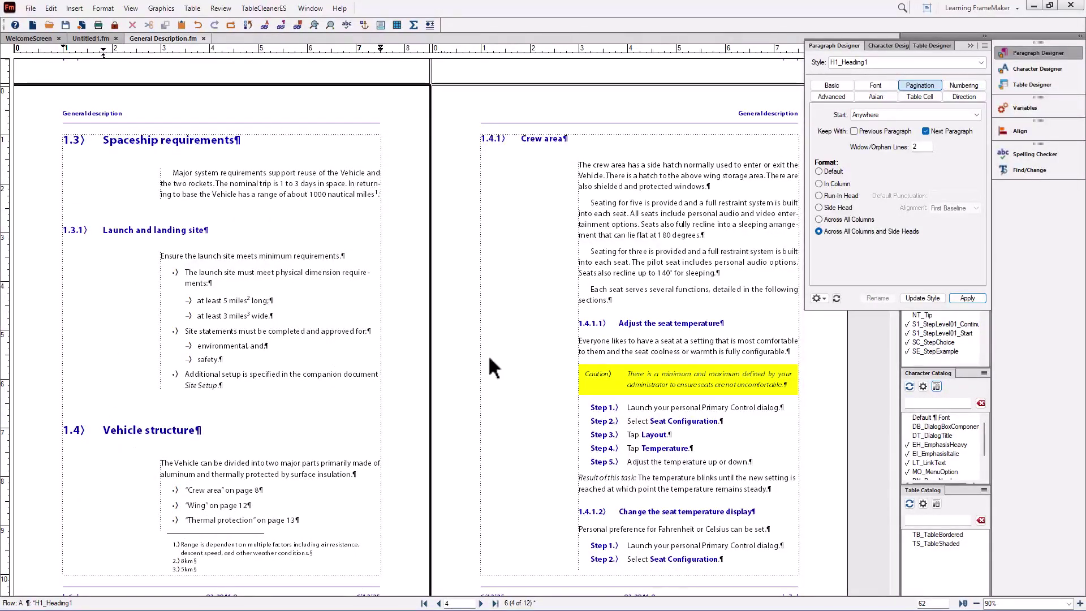
pyautogui.click(922, 299)
pyautogui.click(916, 300)
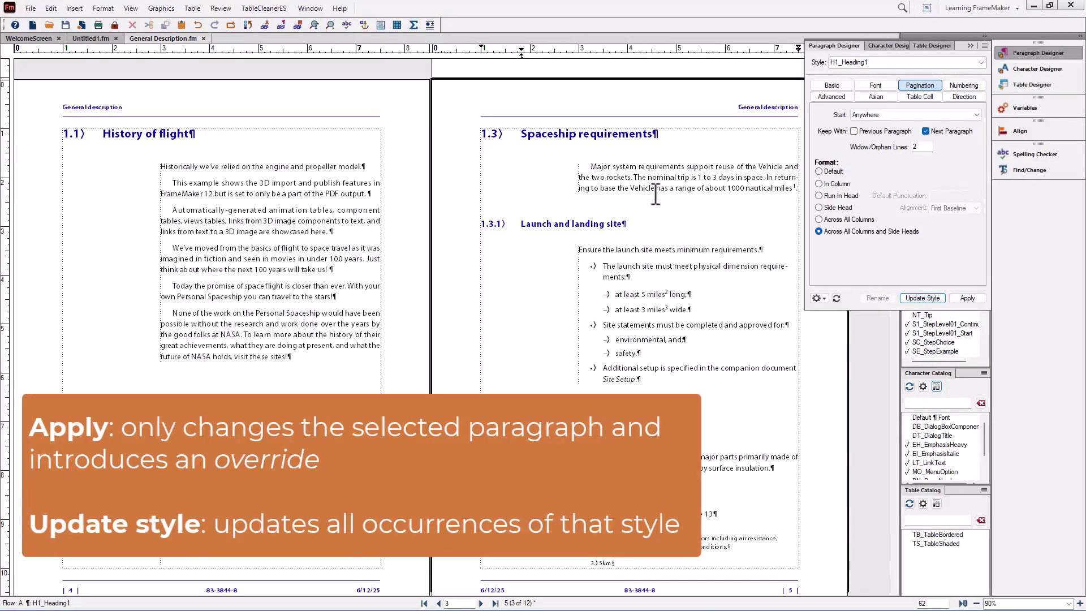
pyautogui.click(970, 45)
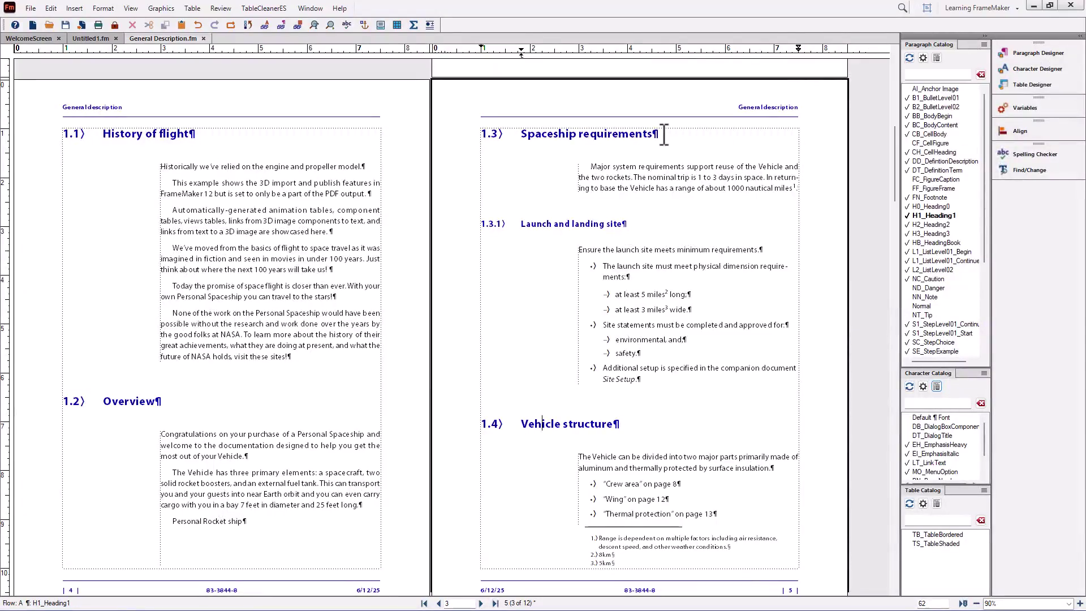
# Step: Apply the EH_EmphasisHeavy character format to "engine" and "propeller model" in the first paragraph under "History of flight"
pyautogui.click(235, 183)
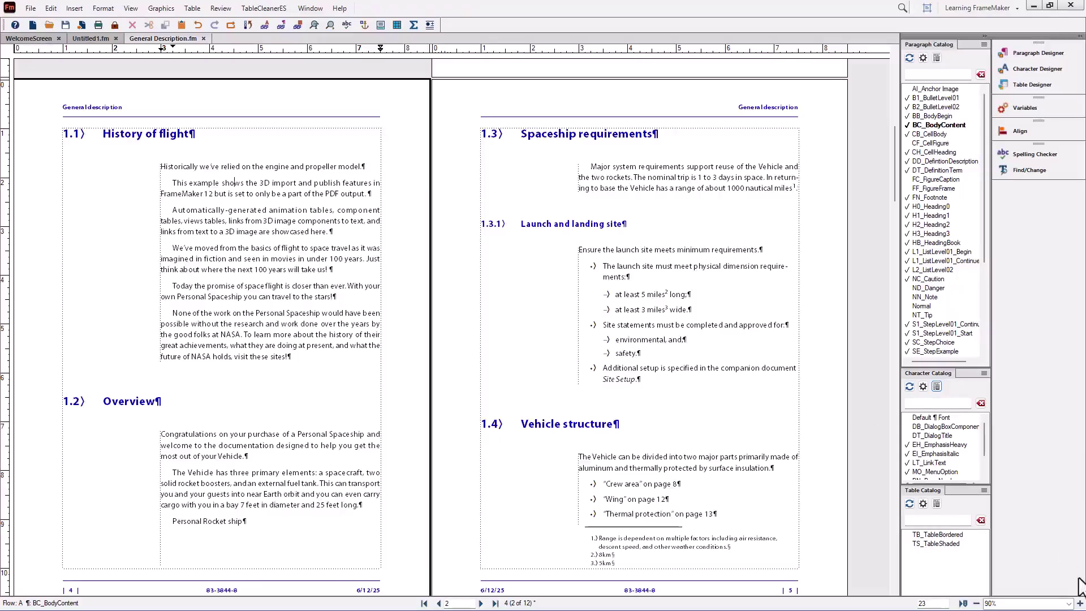
pyautogui.click(1078, 603)
pyautogui.click(1079, 604)
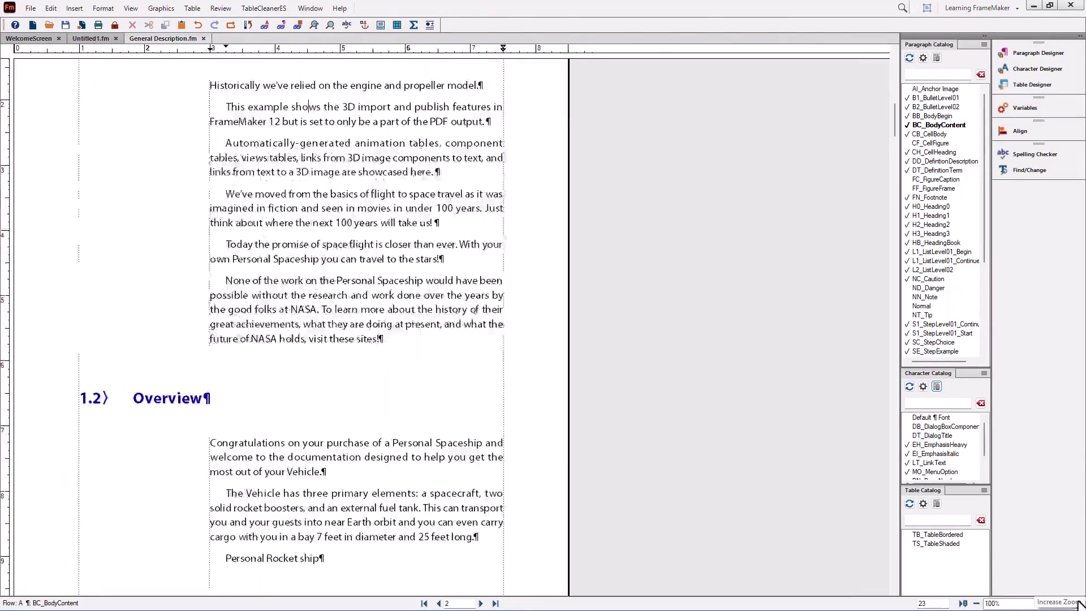
pyautogui.click(1079, 604)
pyautogui.click(1079, 604)
pyautogui.scroll(1, 535, 300)
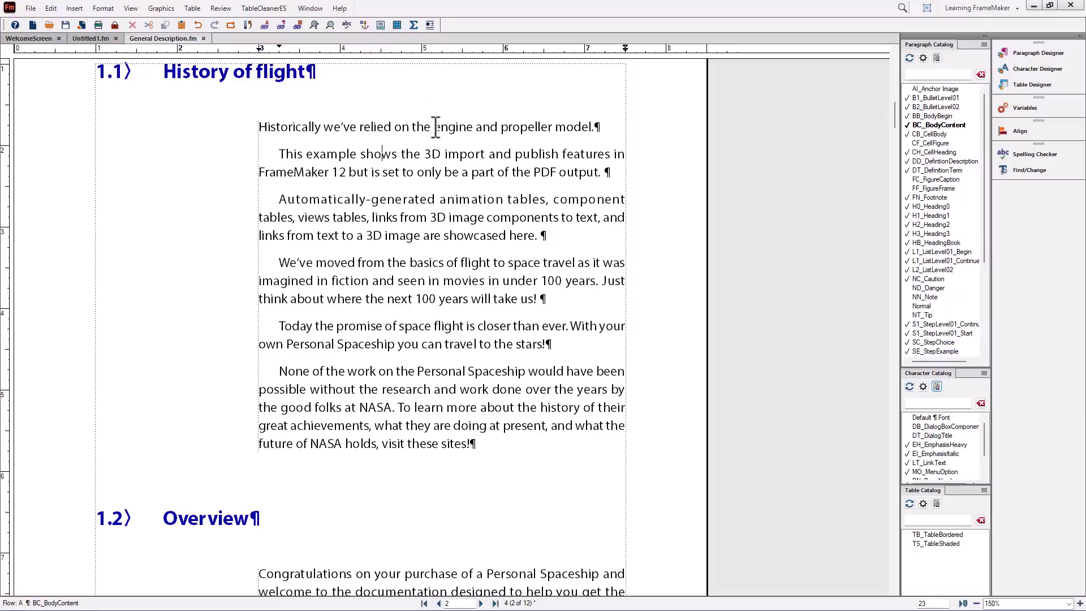
pyautogui.moveTo(434, 127); pyautogui.dragTo(474, 128)
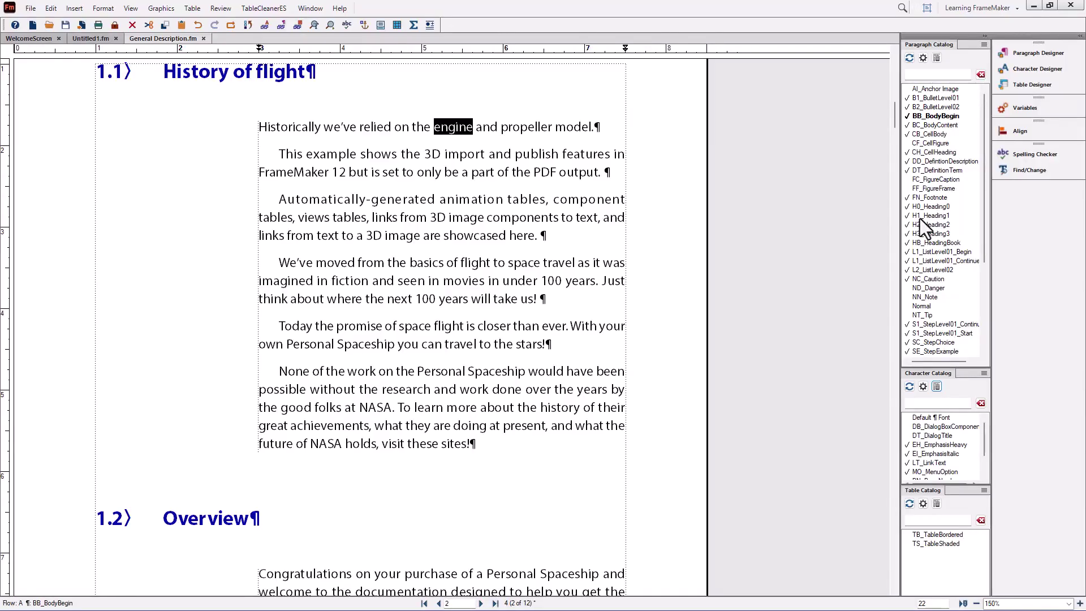
pyautogui.click(938, 445)
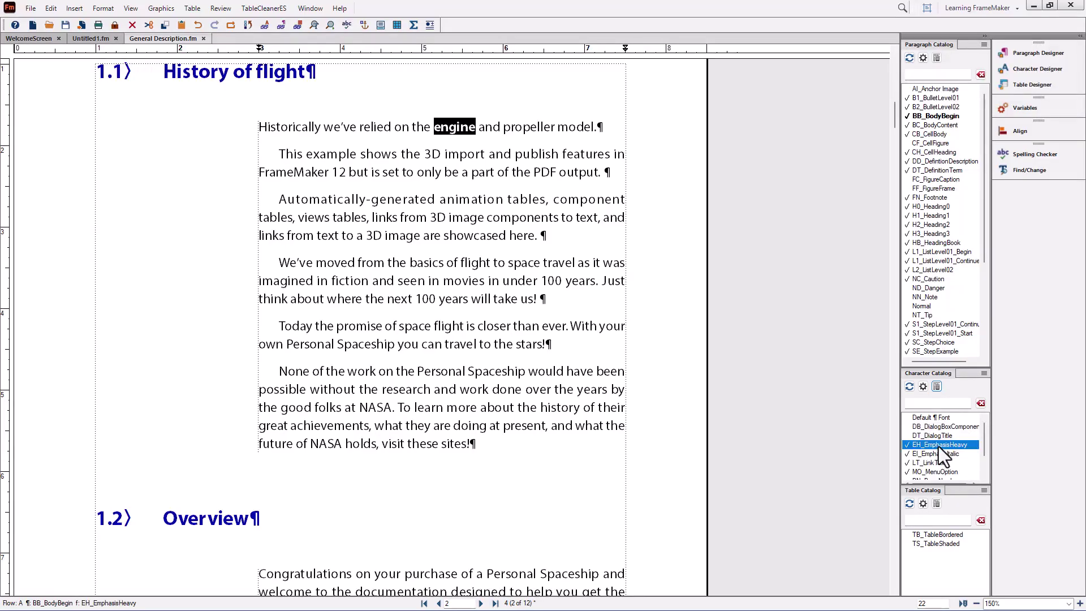
pyautogui.click(503, 126)
pyautogui.moveTo(503, 126); pyautogui.dragTo(595, 121)
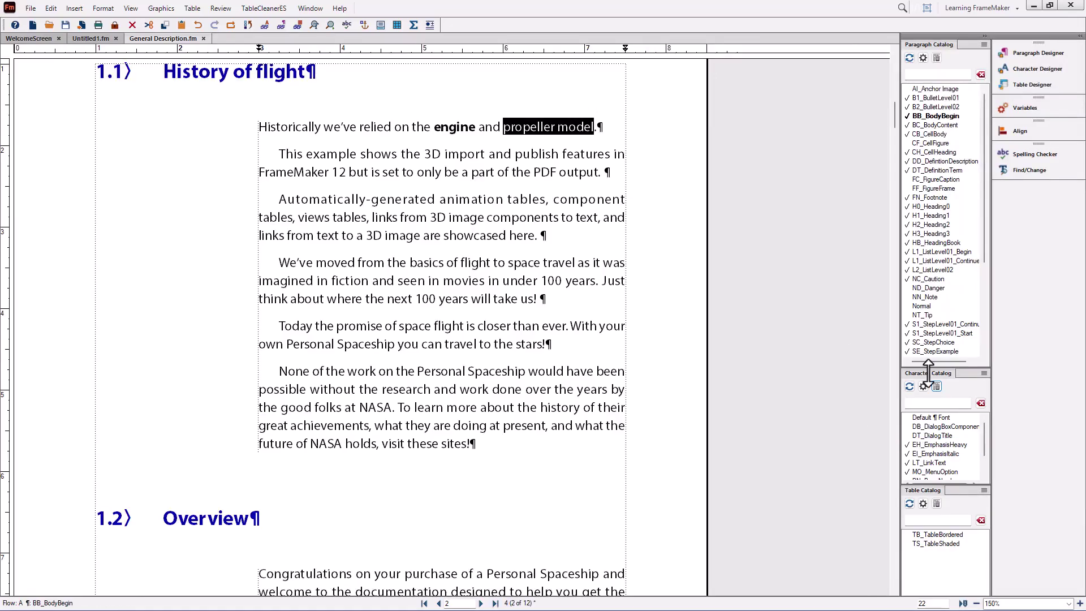
pyautogui.click(945, 446)
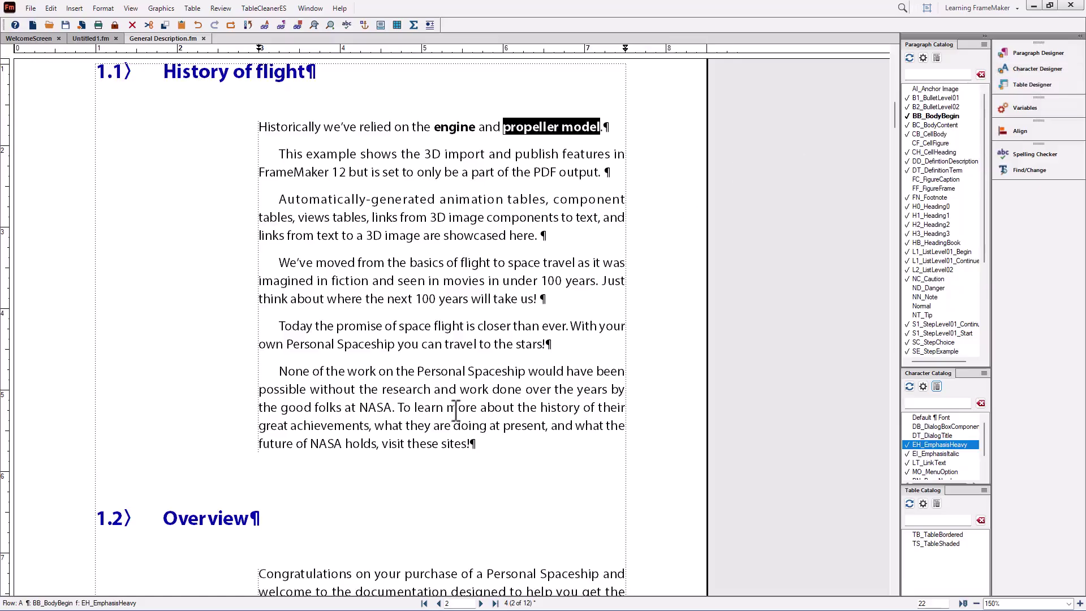
# Step: Copy NASA Awards.xlsx into the end of the "History of flight" section, converting from Microsoft Excel 2016, using the current document's formats and removing other format overrides
pyautogui.click(480, 443)
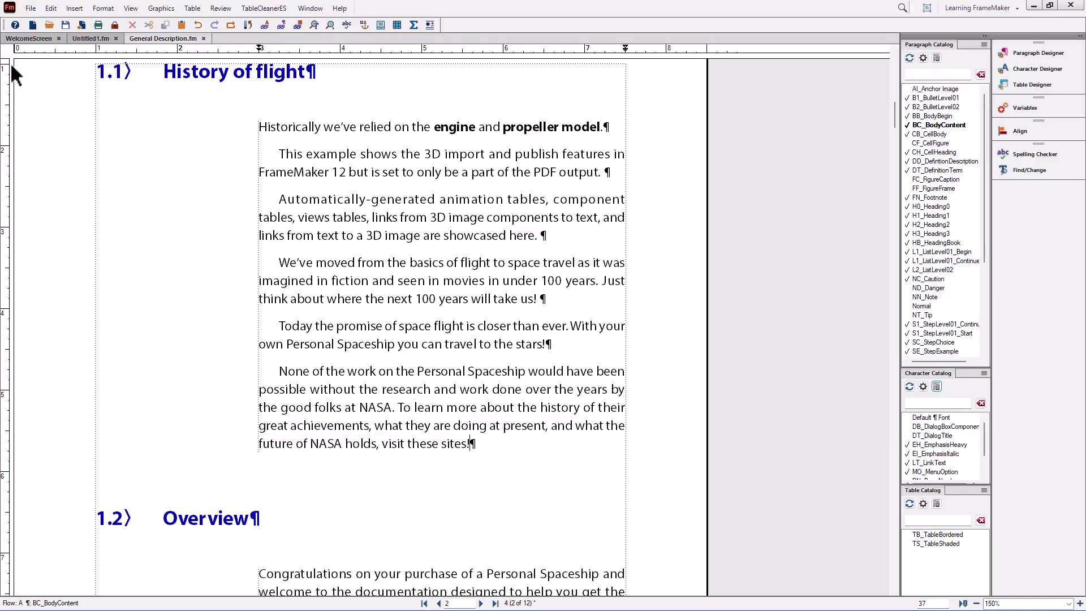
pyautogui.click(31, 8)
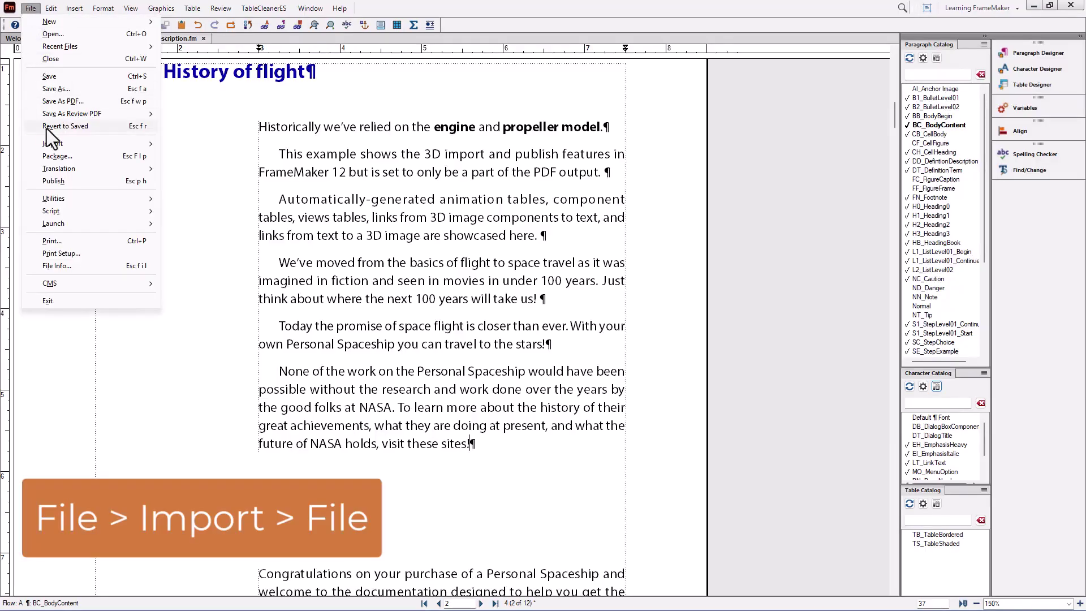
pyautogui.moveTo(49, 142)
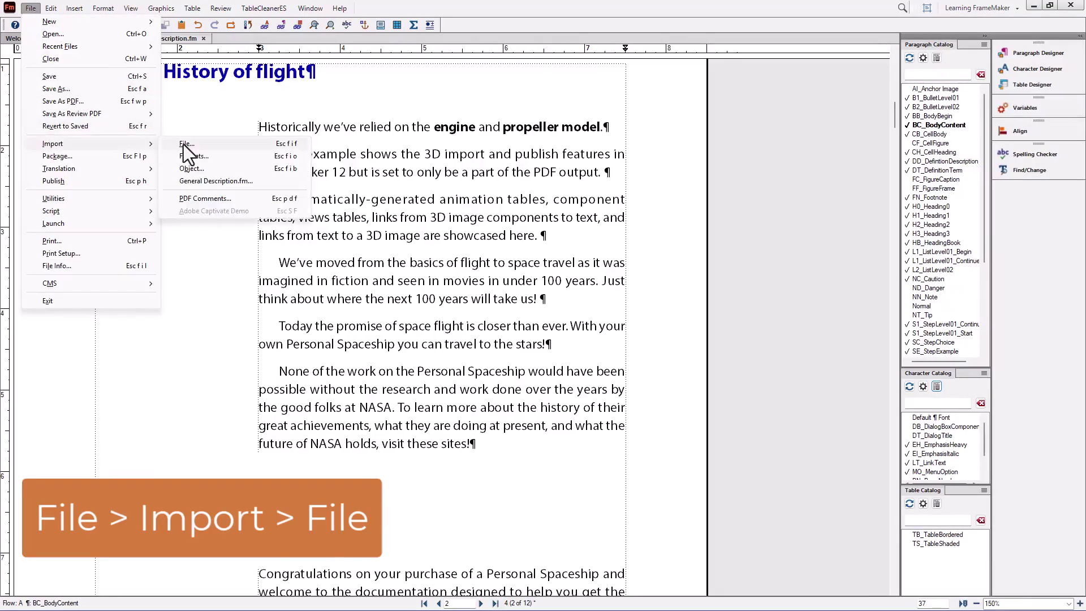
pyautogui.click(183, 144)
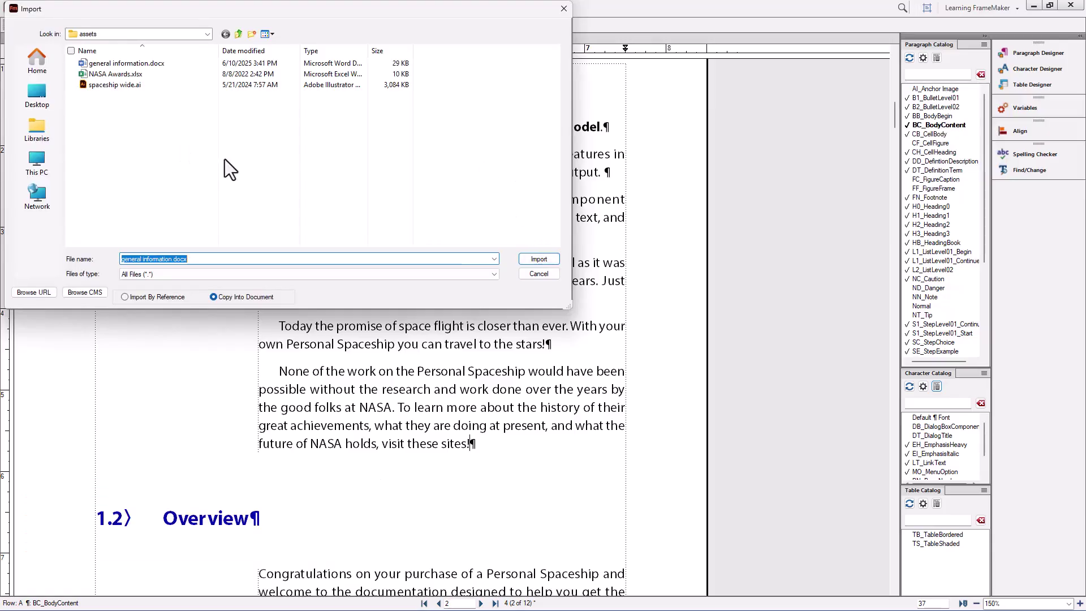
pyautogui.click(108, 74)
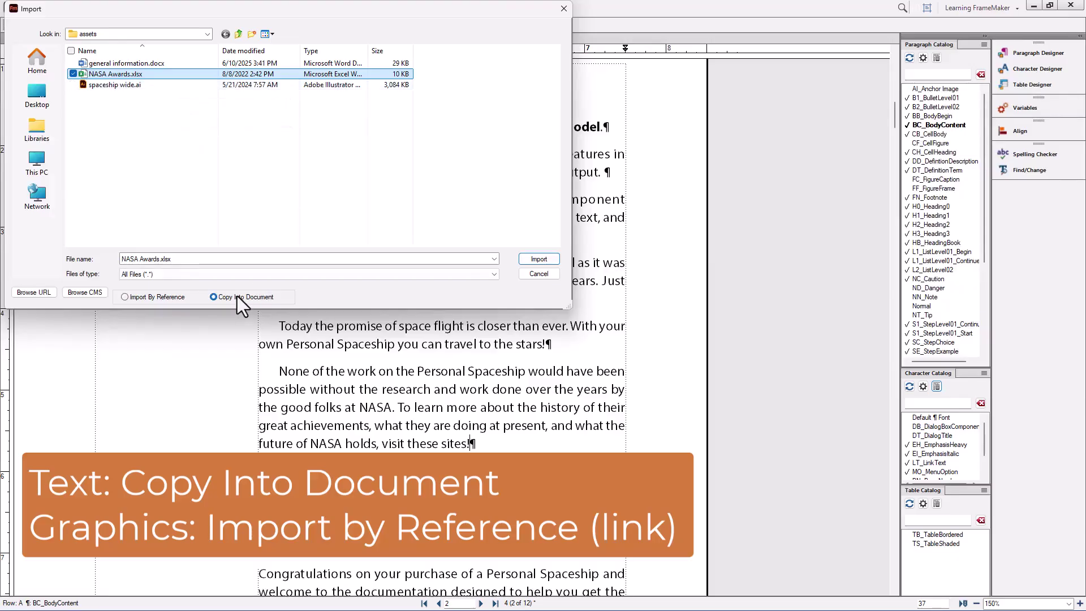
pyautogui.click(531, 260)
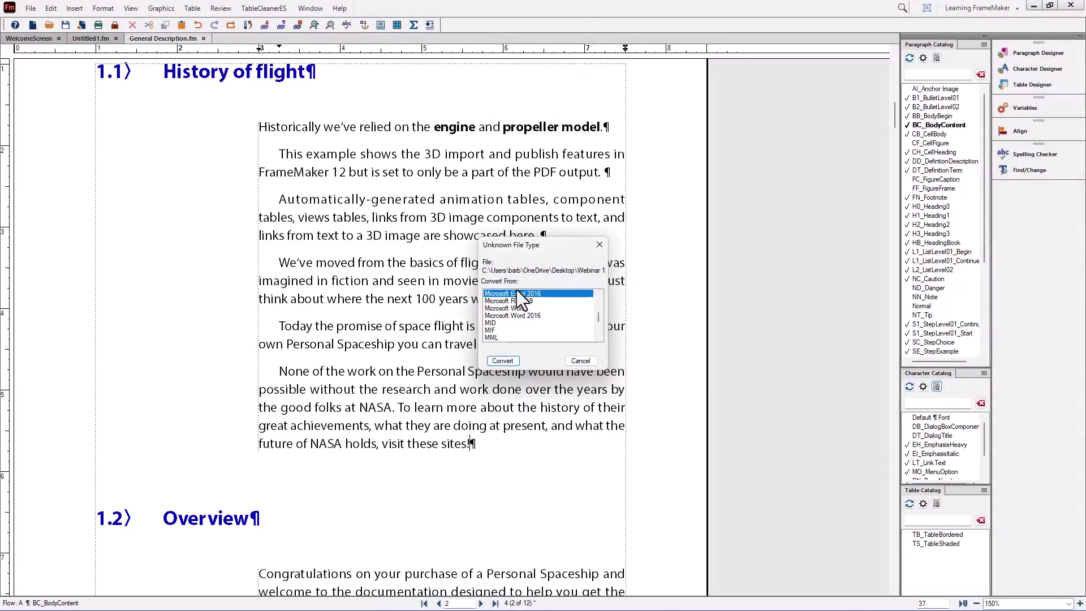
pyautogui.click(498, 361)
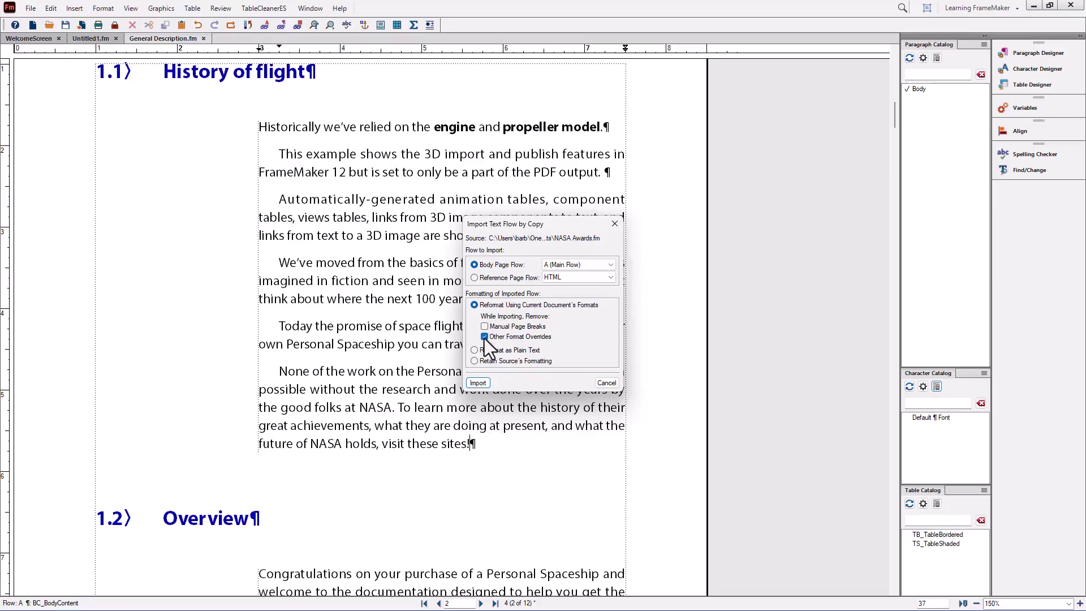
pyautogui.click(477, 383)
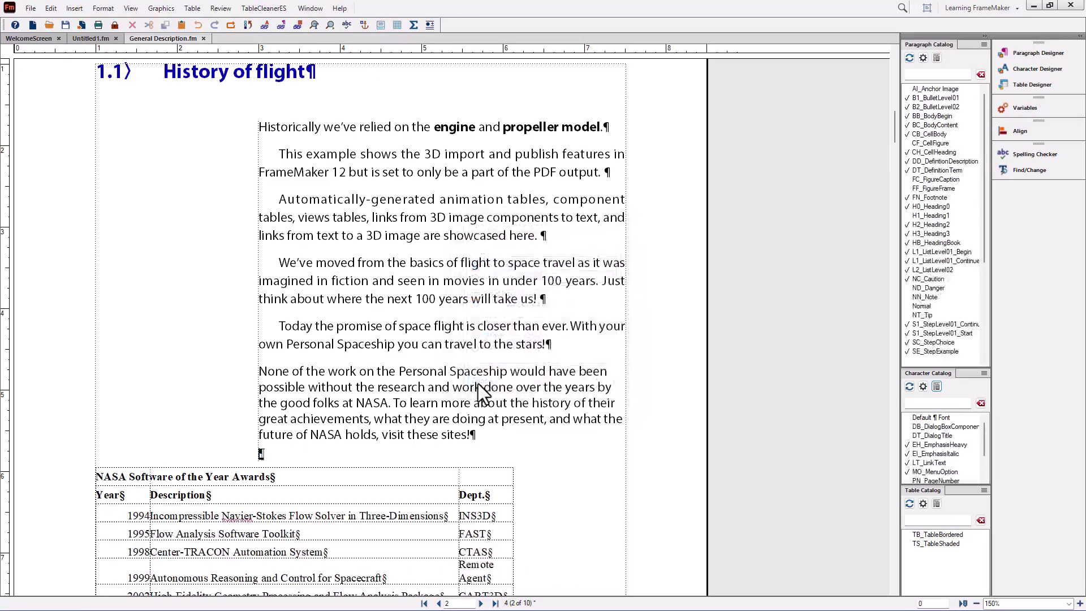
# Step: Try the TS_TableShaded format on the imported NASA awards table and settle on TB_TableBordered
pyautogui.scroll(-6, 477, 383)
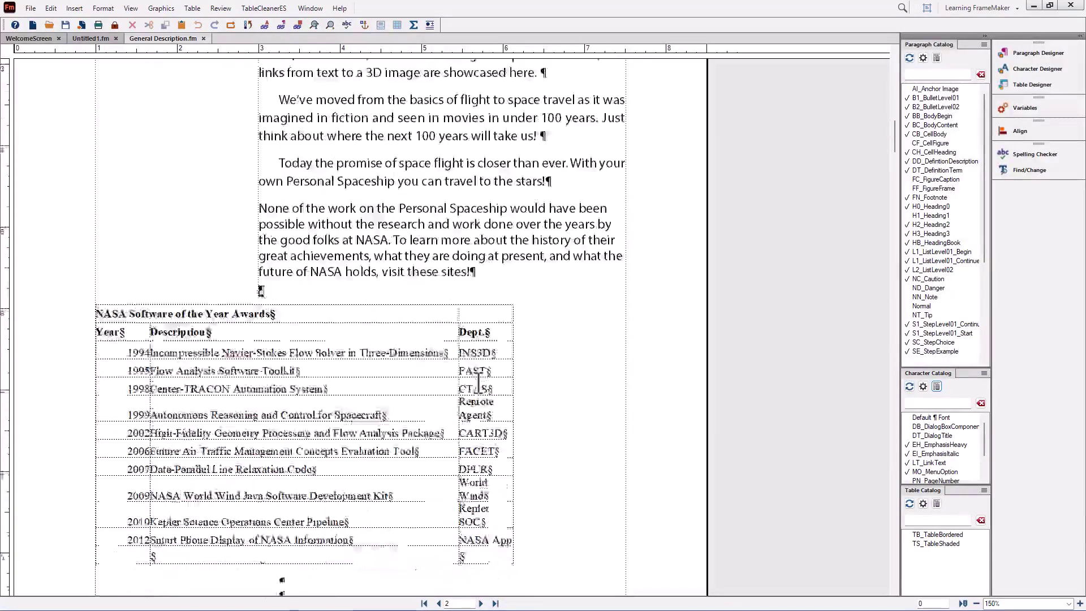
pyautogui.scroll(1, 478, 383)
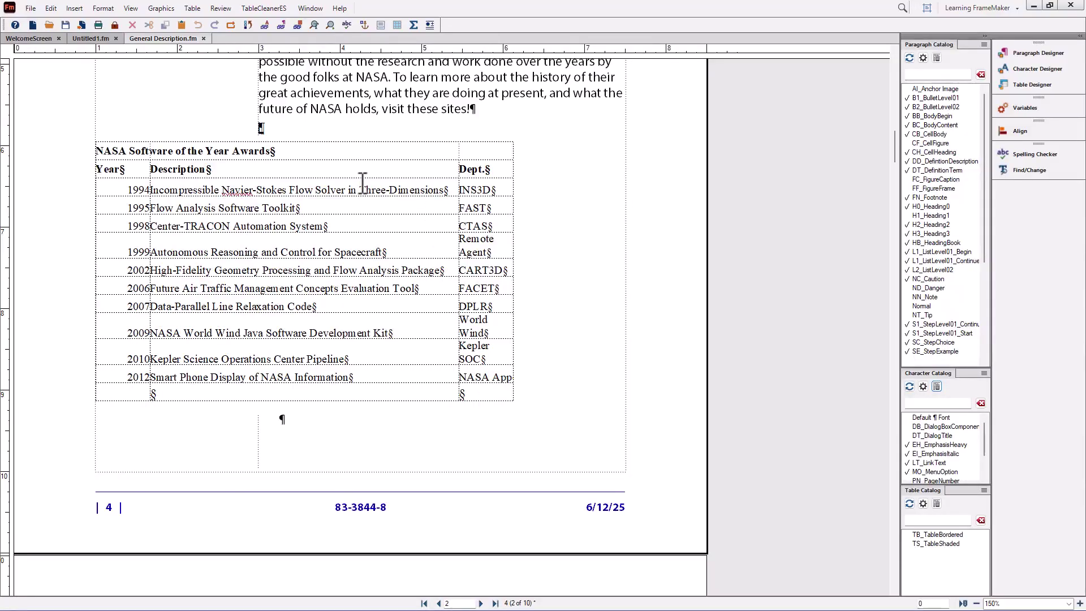
pyautogui.click(236, 226)
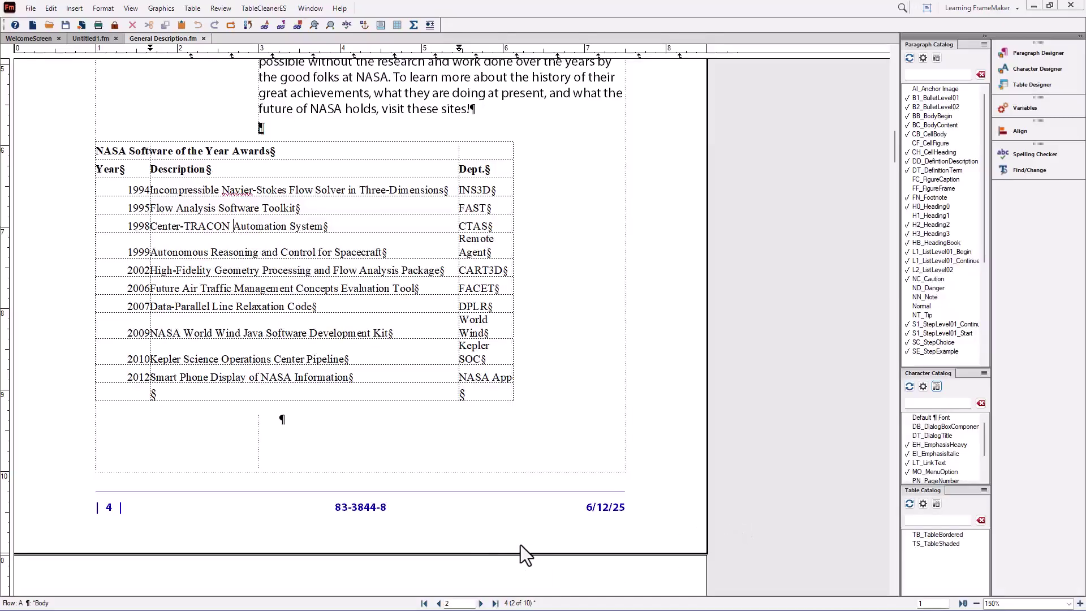
pyautogui.click(927, 533)
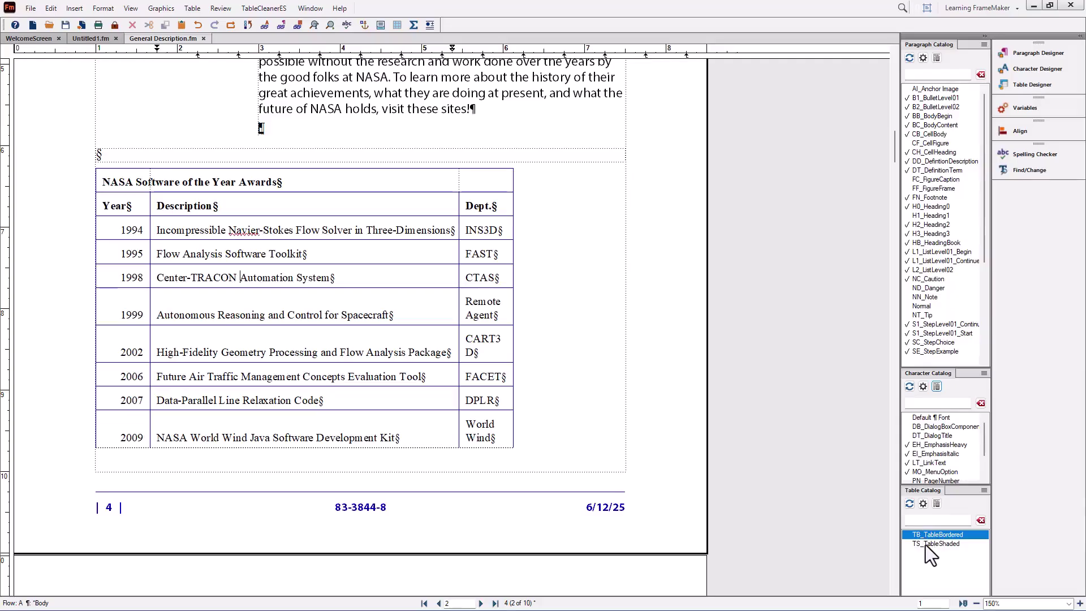
pyautogui.click(925, 544)
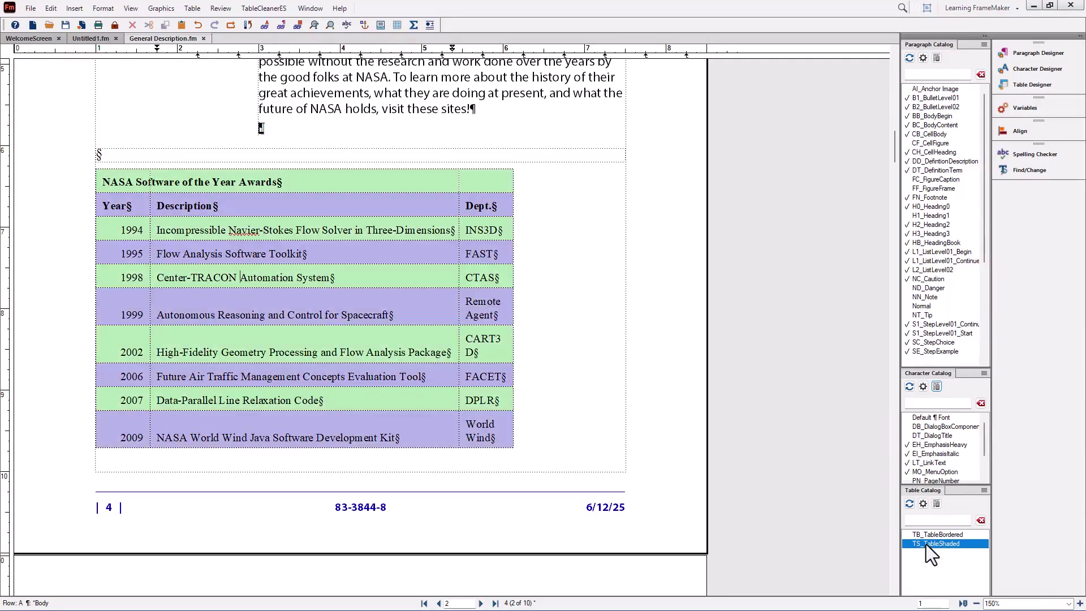
pyautogui.click(926, 534)
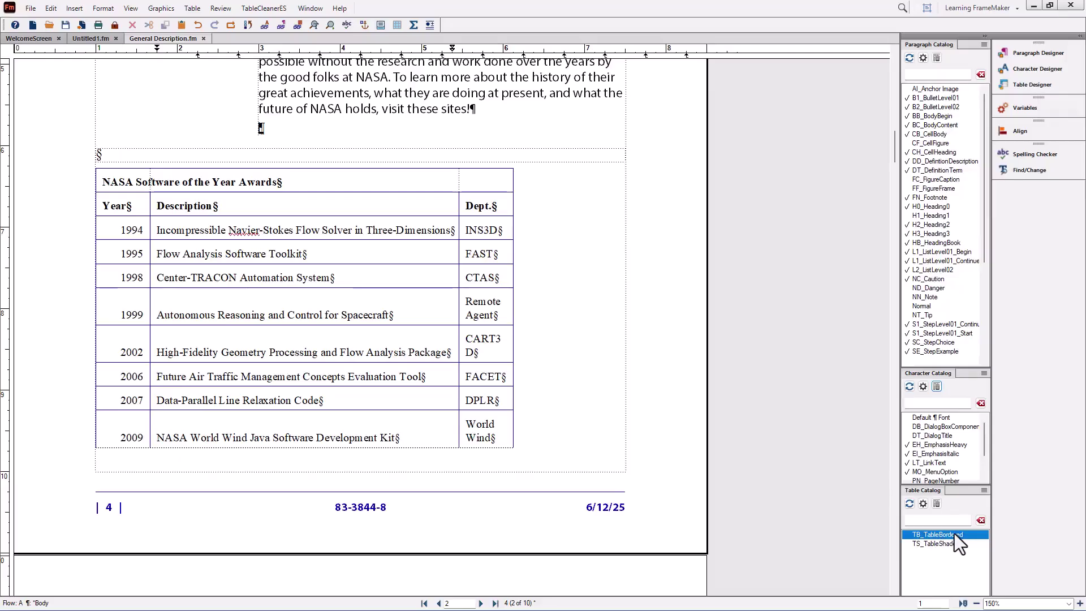
# Step: Move the text "NASA Software of the Year Awards" from the table's first row into the table title above it
pyautogui.click(212, 362)
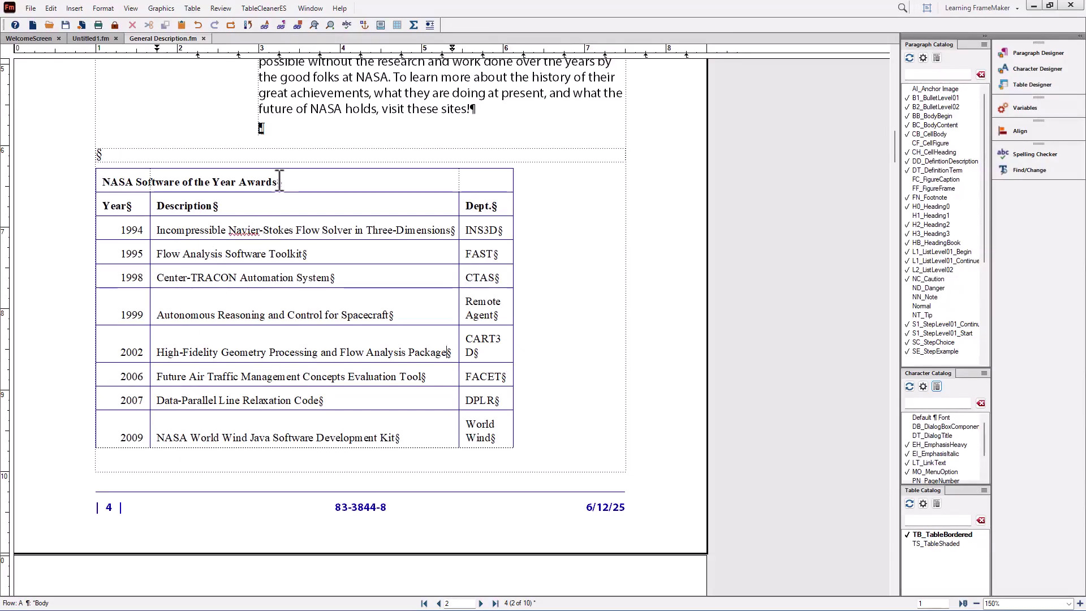
pyautogui.moveTo(279, 181); pyautogui.dragTo(101, 180)
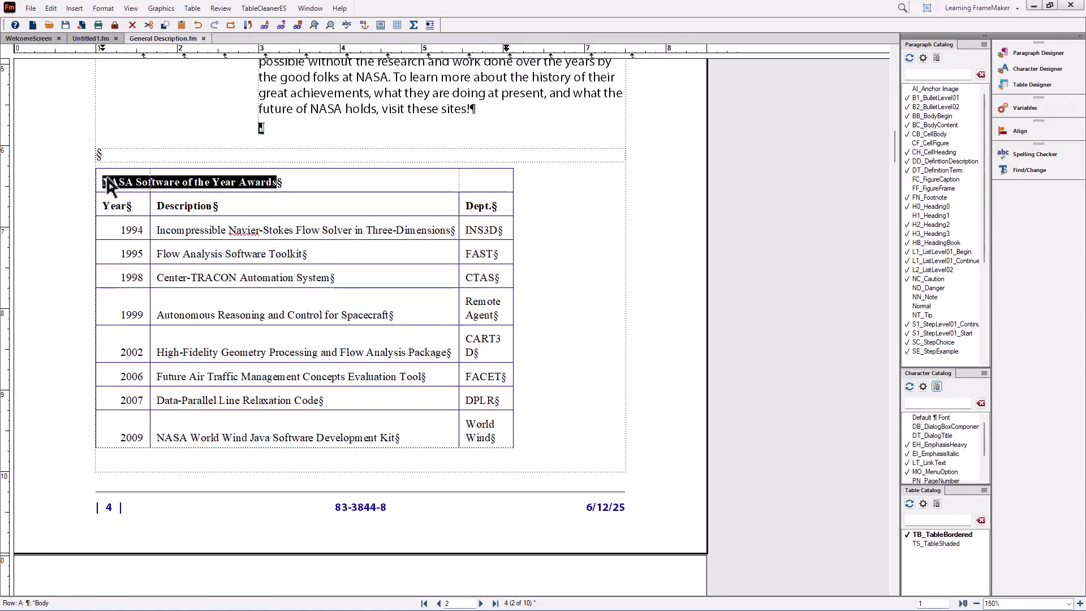
pyautogui.moveTo(116, 182); pyautogui.dragTo(110, 158)
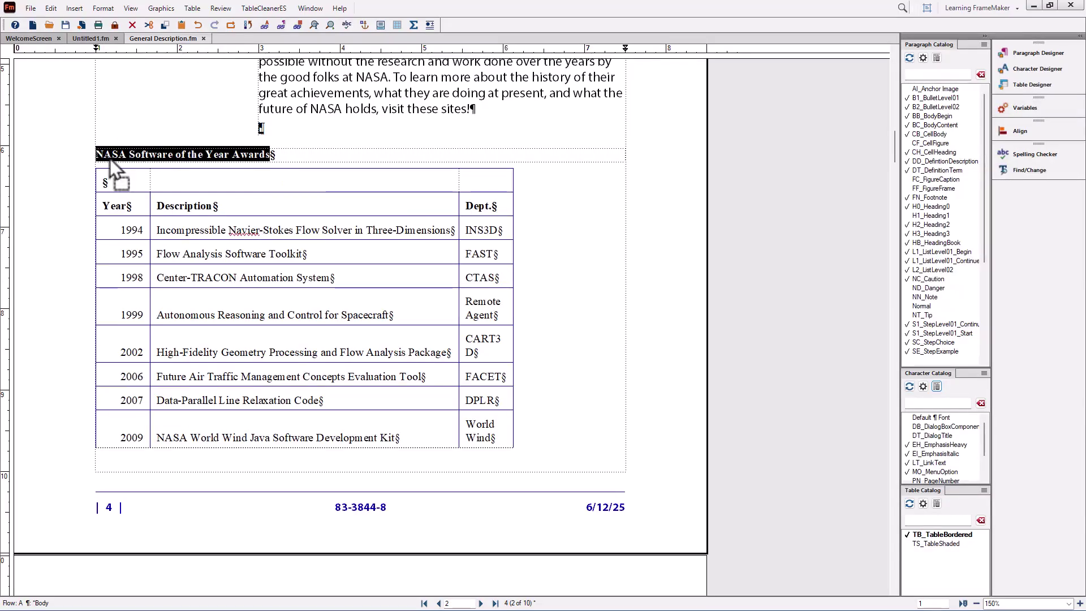
# Step: Display the Table Formatting toolbar
pyautogui.click(129, 10)
pyautogui.moveTo(131, 17)
pyautogui.click(333, 99)
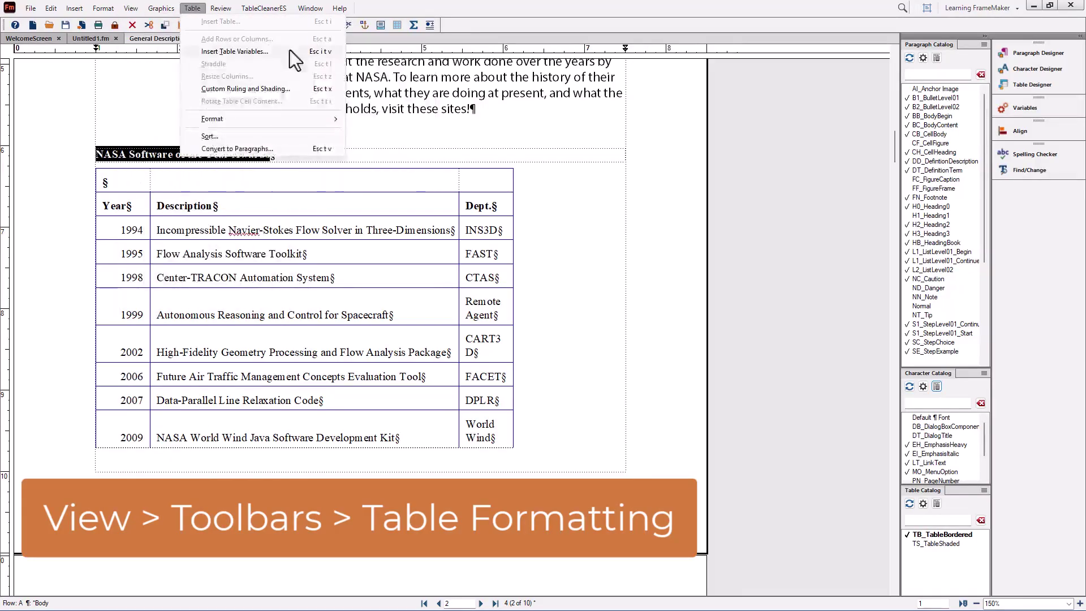
pyautogui.click(132, 9)
pyautogui.moveTo(140, 18)
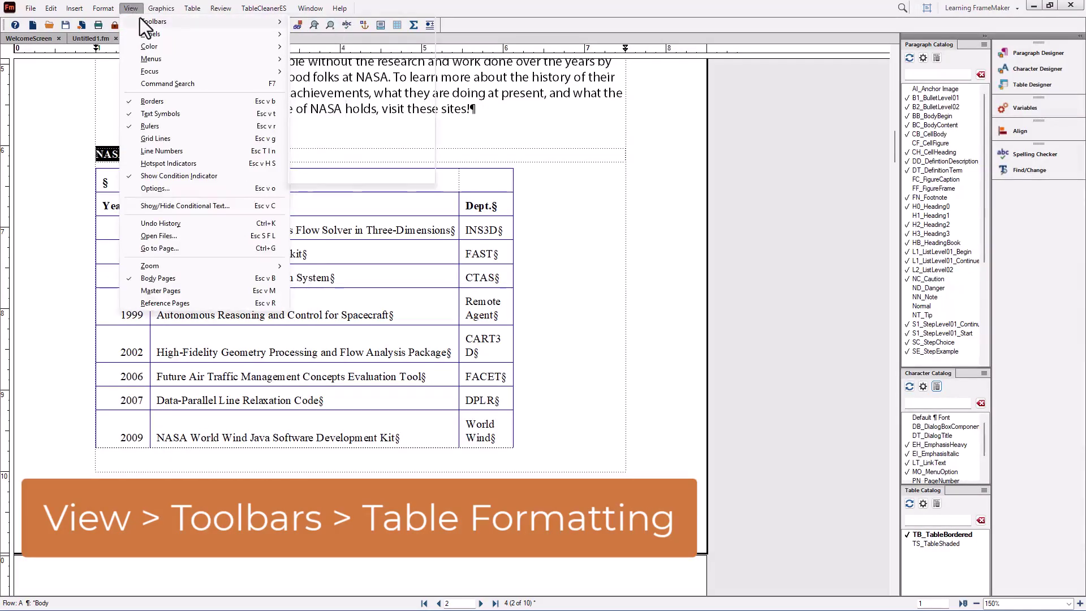
pyautogui.click(341, 97)
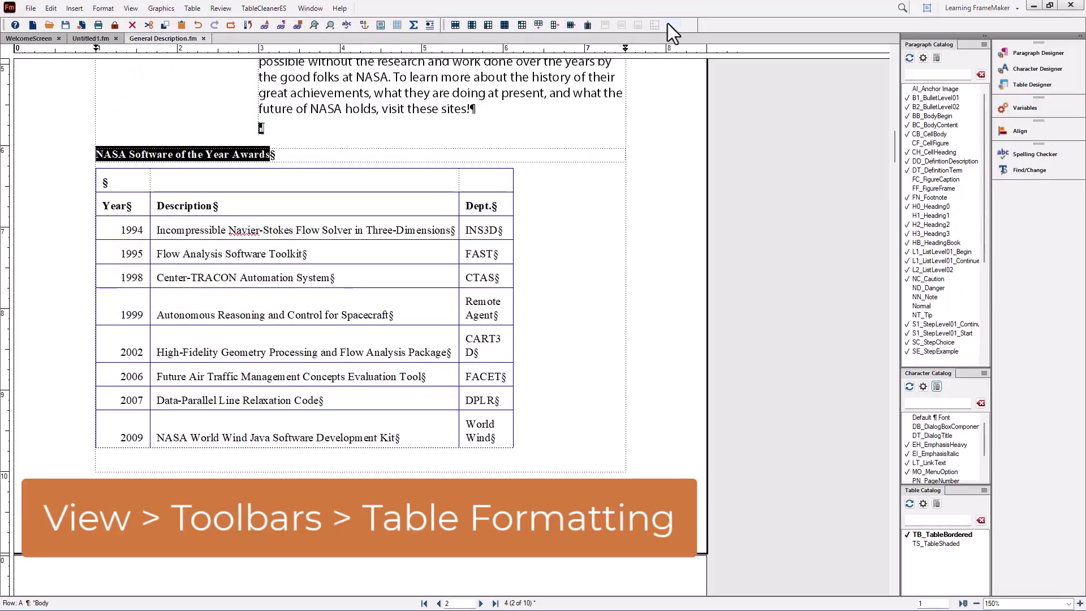
# Step: Delete the empty first row of the awards table and apply the CH_CellHeading paragraph style to the Year, Description and Dept. cells
pyautogui.click(177, 177)
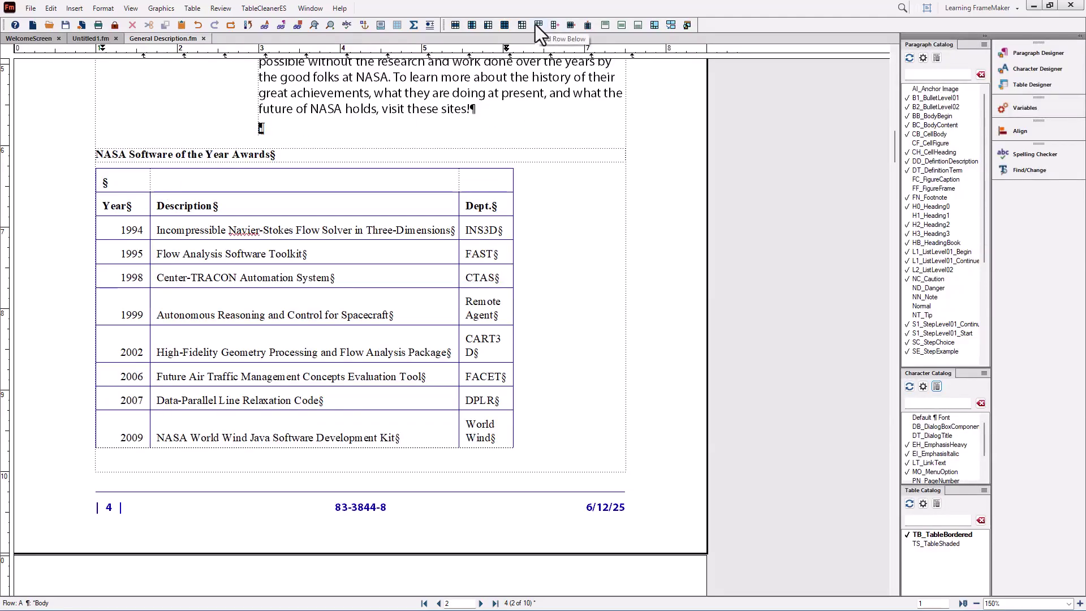
pyautogui.click(571, 25)
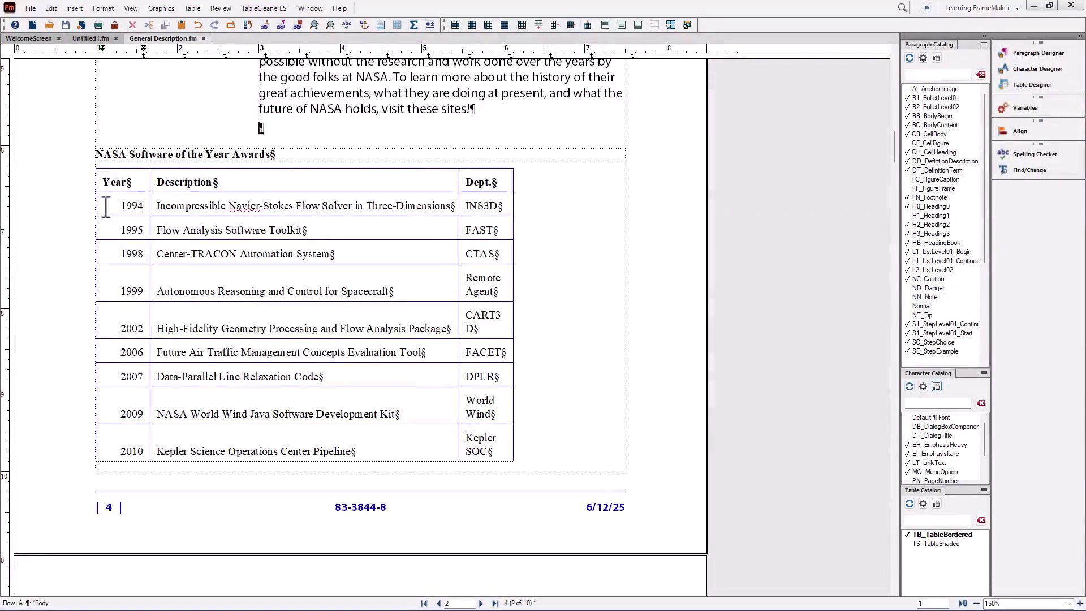
pyautogui.moveTo(104, 178); pyautogui.dragTo(506, 176)
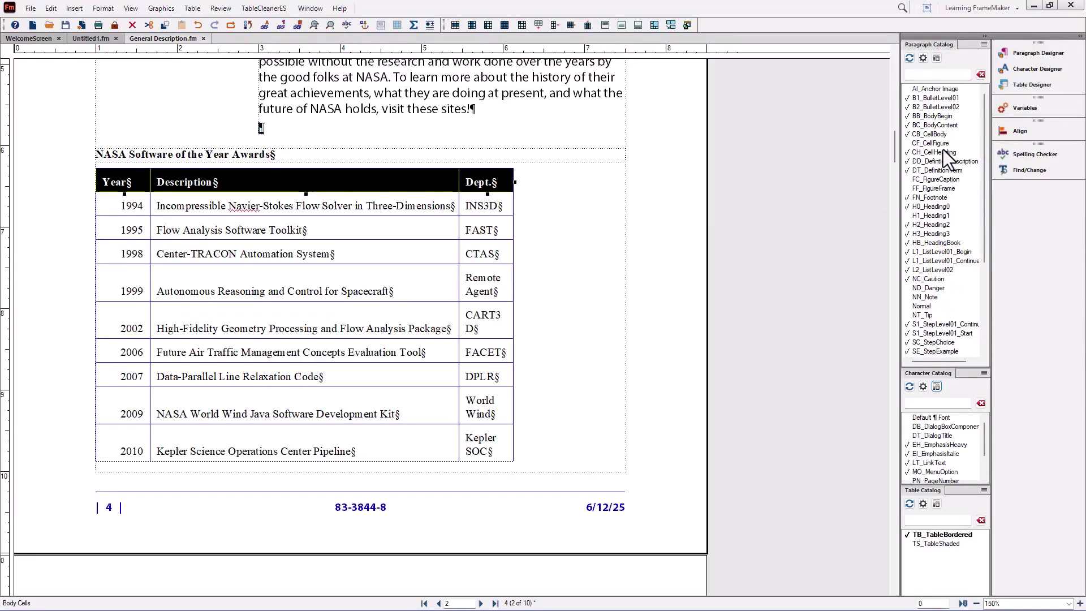
pyautogui.click(928, 153)
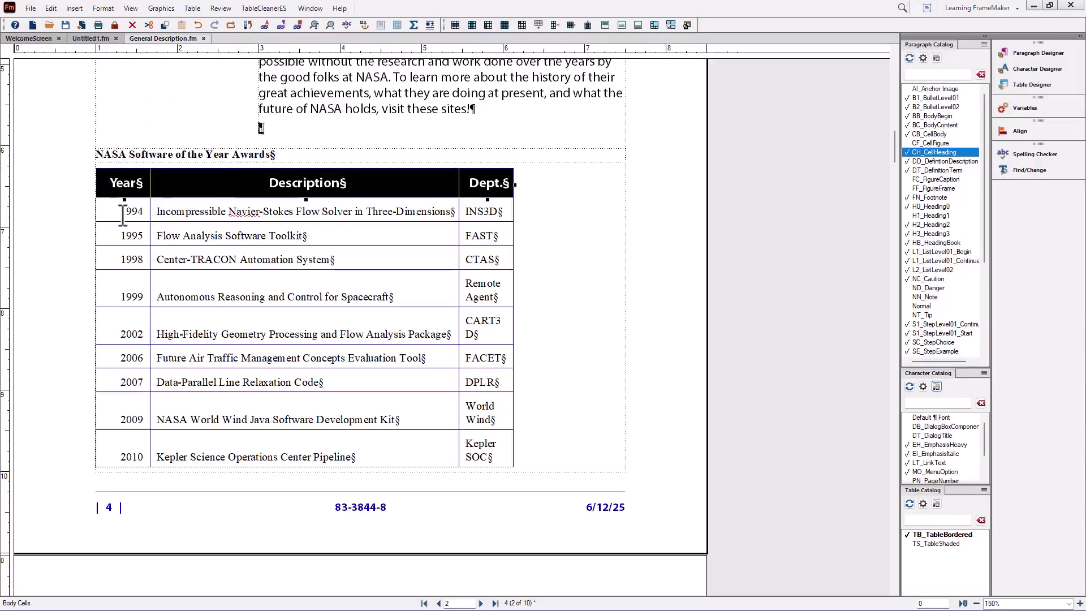
pyautogui.moveTo(122, 215); pyautogui.dragTo(498, 211)
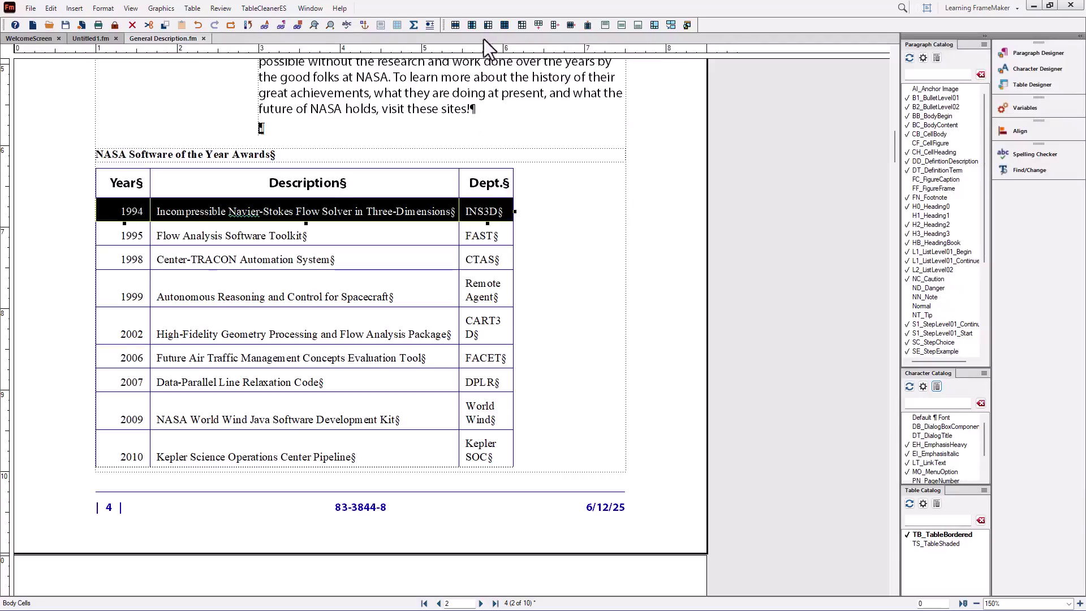
pyautogui.click(486, 25)
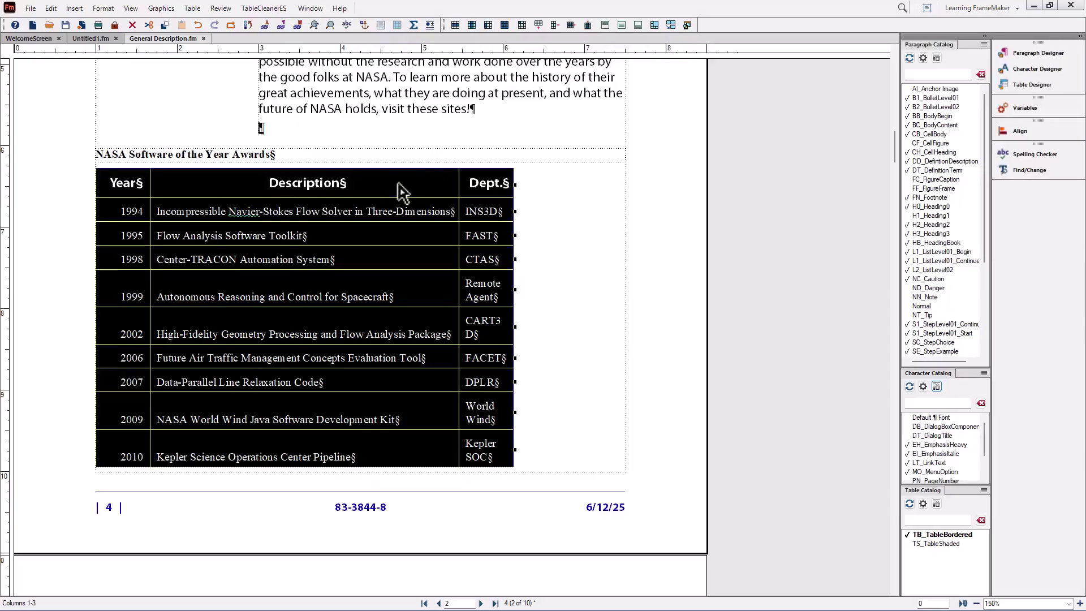
pyautogui.click(294, 238)
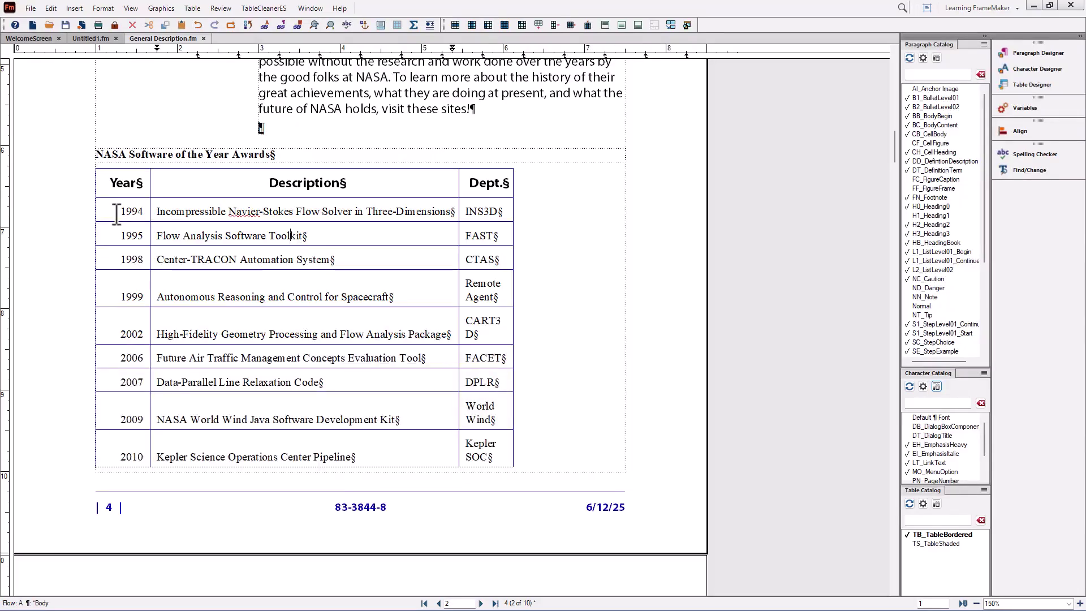
# Step: Apply the CB_CellBody paragraph style to all table rows from 1994 through the empty last row on the following page
pyautogui.moveTo(116, 214); pyautogui.dragTo(164, 240)
pyautogui.scroll(-3, 164, 240)
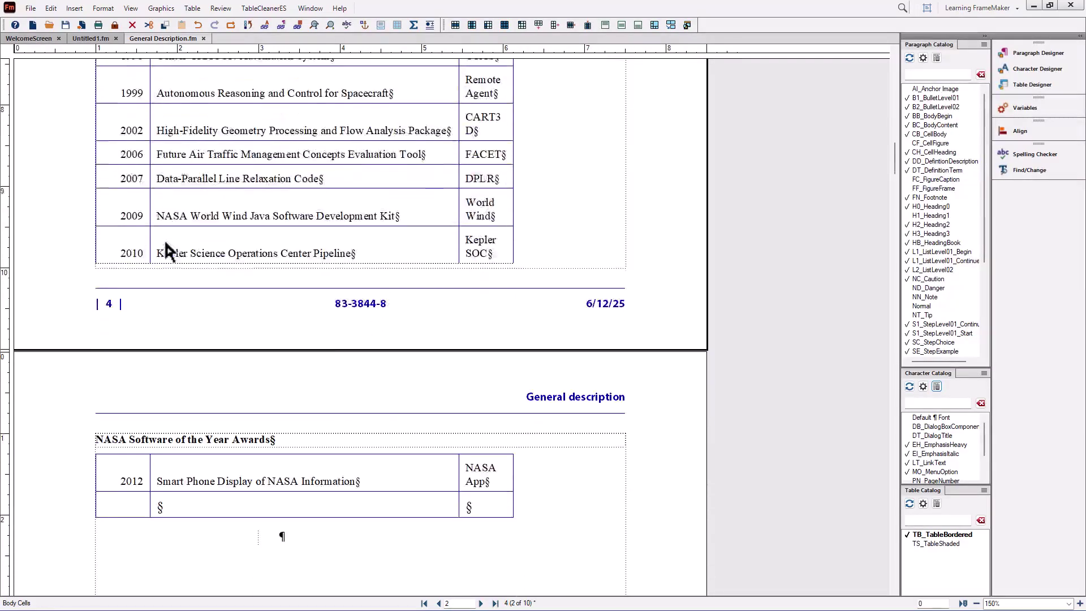
pyautogui.keyDown('shift'); pyautogui.click(492, 505); pyautogui.keyUp('shift')
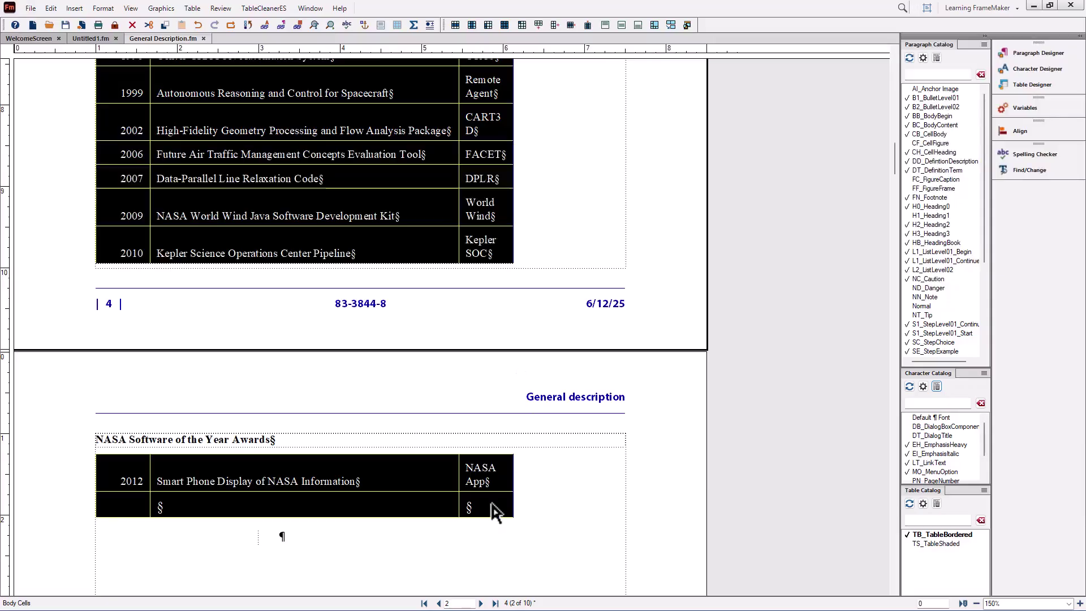
pyautogui.click(925, 134)
# Step: Delete the empty last row below the 2012 entry in the awards table
pyautogui.scroll(-5, 415, 298)
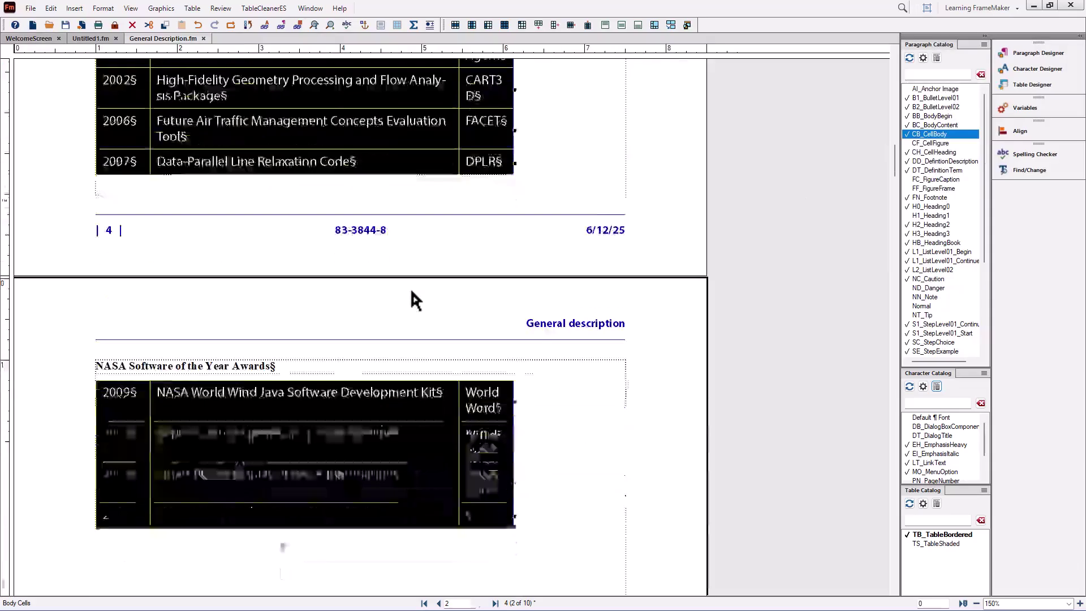
pyautogui.click(216, 479)
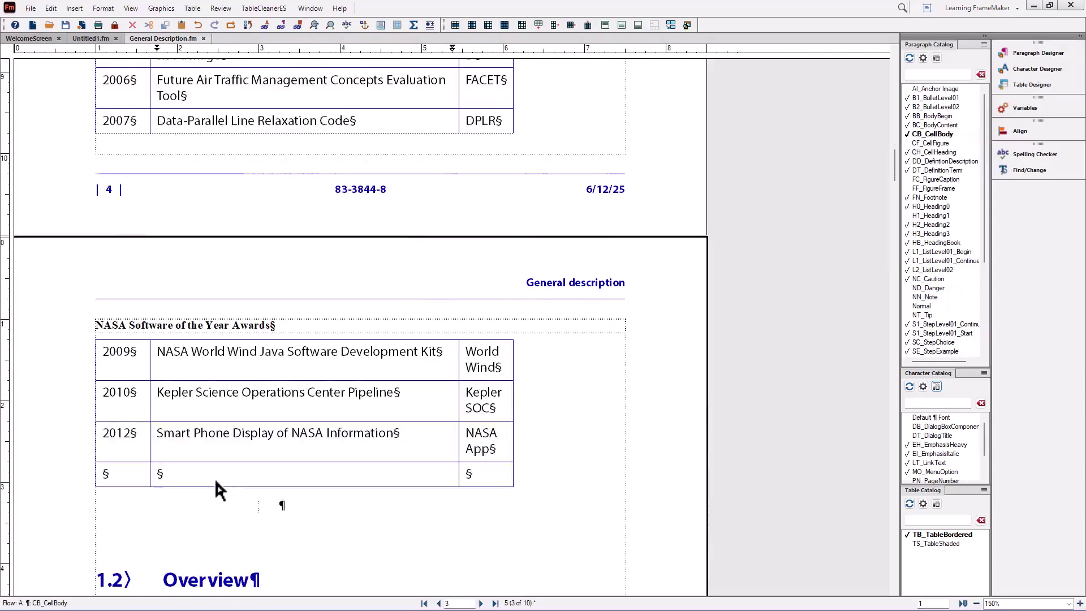
pyautogui.click(570, 26)
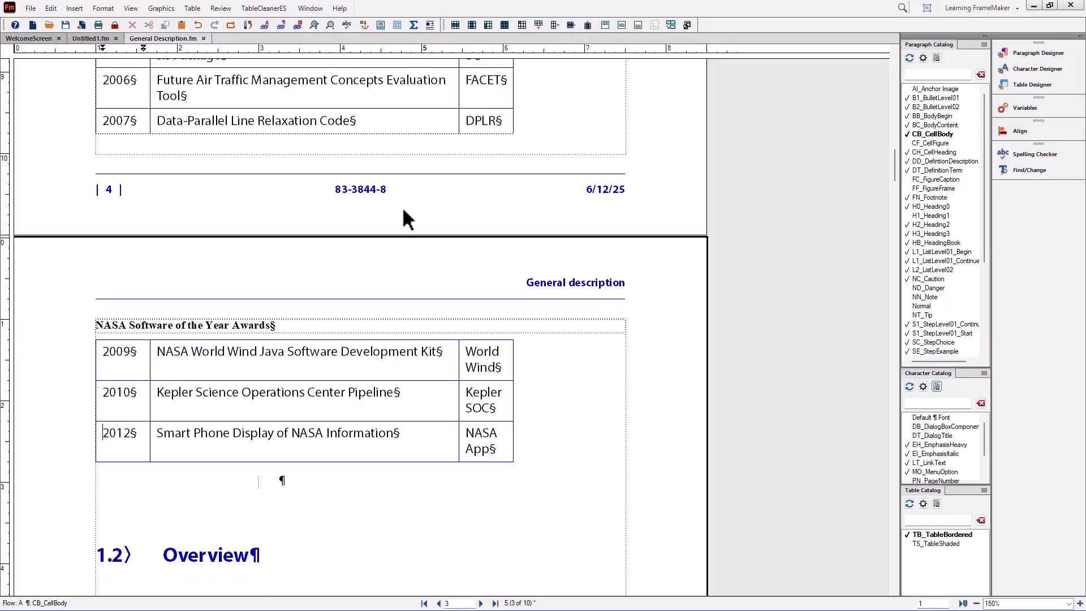
# Step: Apply the TC_TableCaption paragraph style to the "NASA Software of the Year Awards" table title
pyautogui.scroll(6, 403, 211)
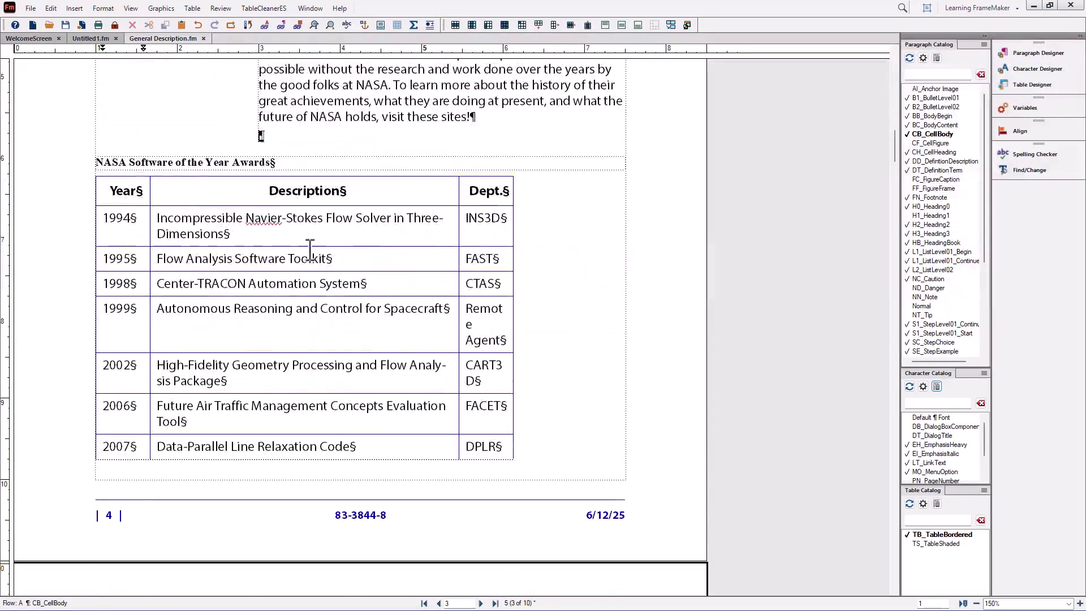
pyautogui.click(296, 219)
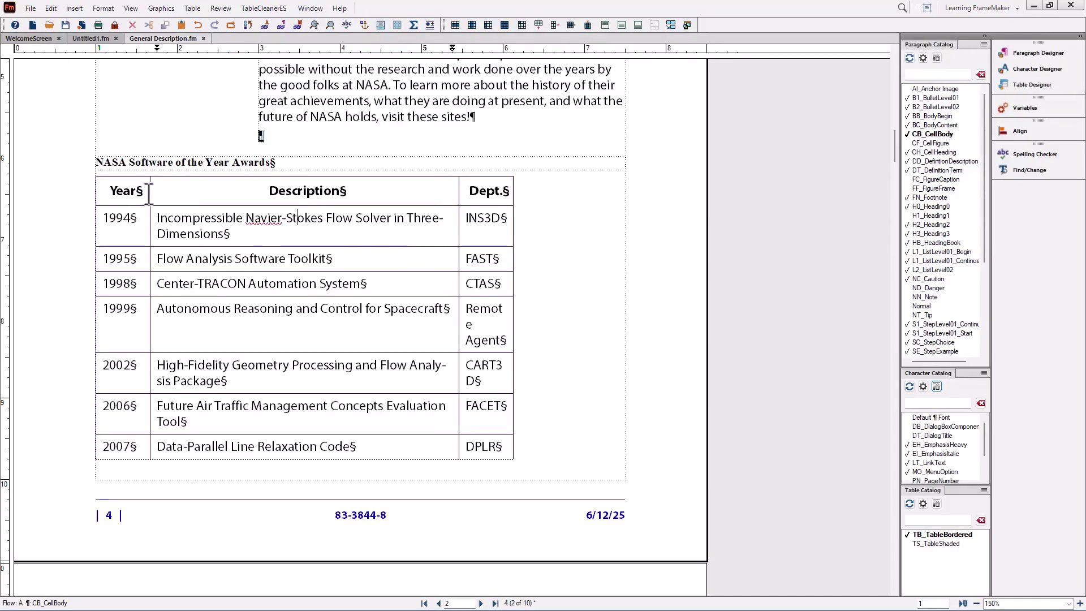
pyautogui.click(125, 163)
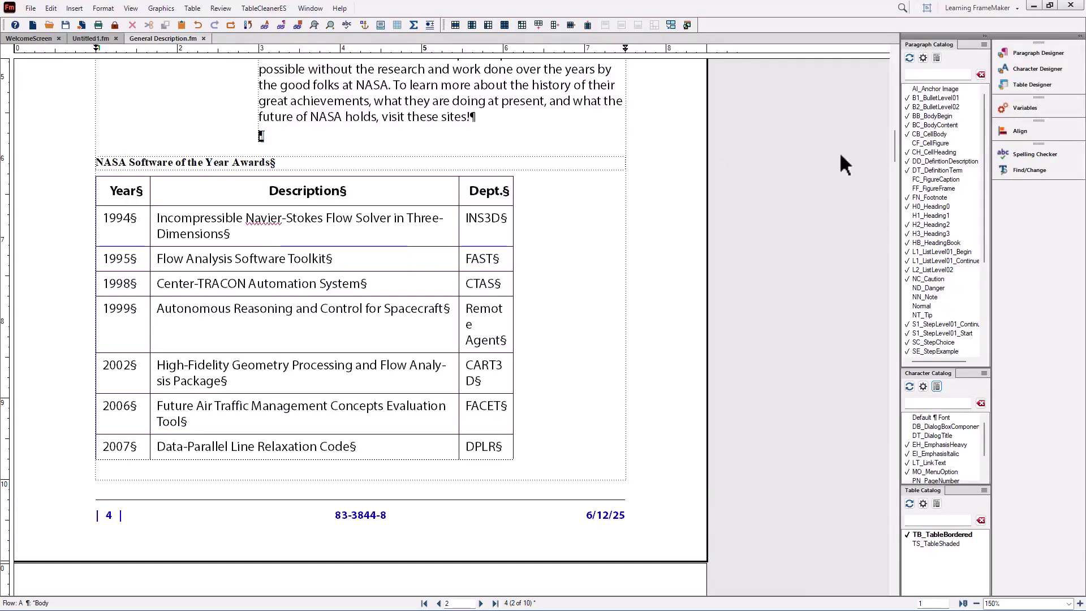
pyautogui.scroll(-5, 941, 269)
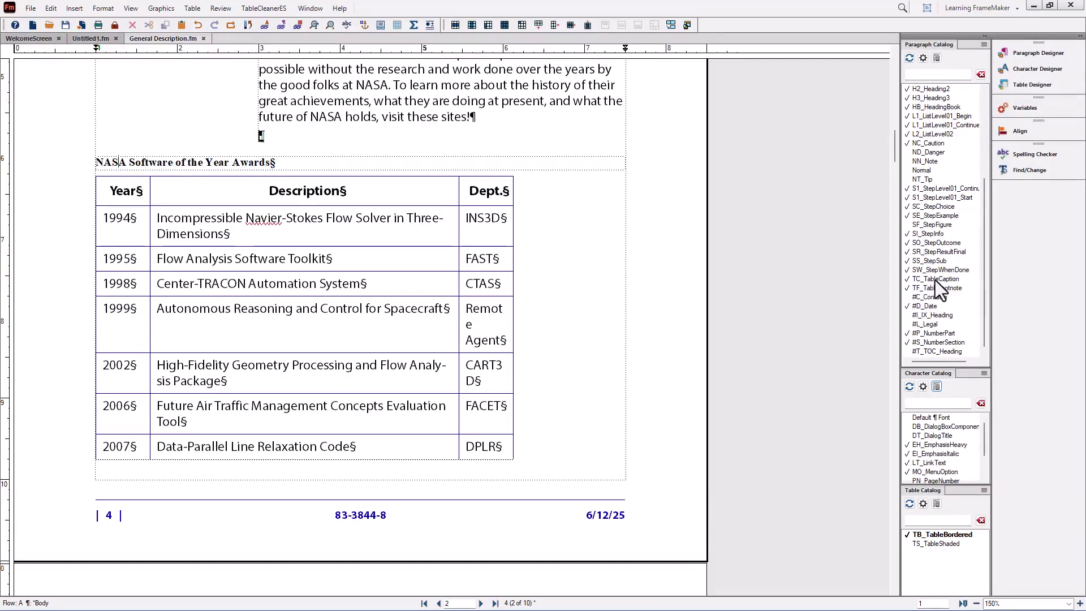
pyautogui.click(935, 279)
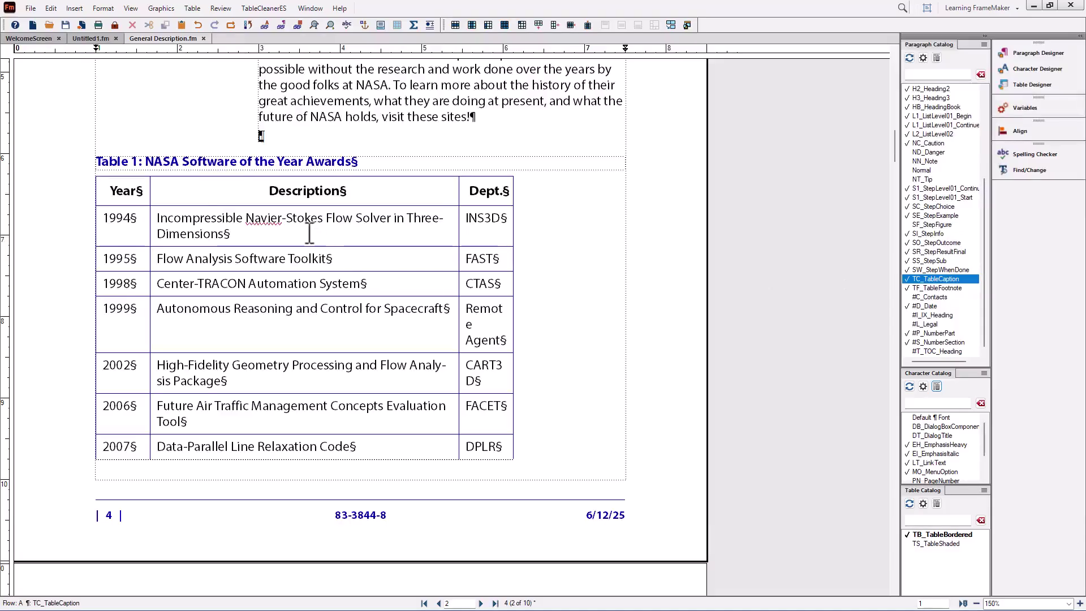
# Step: Indent the awards table to start at the body text column and resize its columns to fit the text's right margin
pyautogui.click(175, 230)
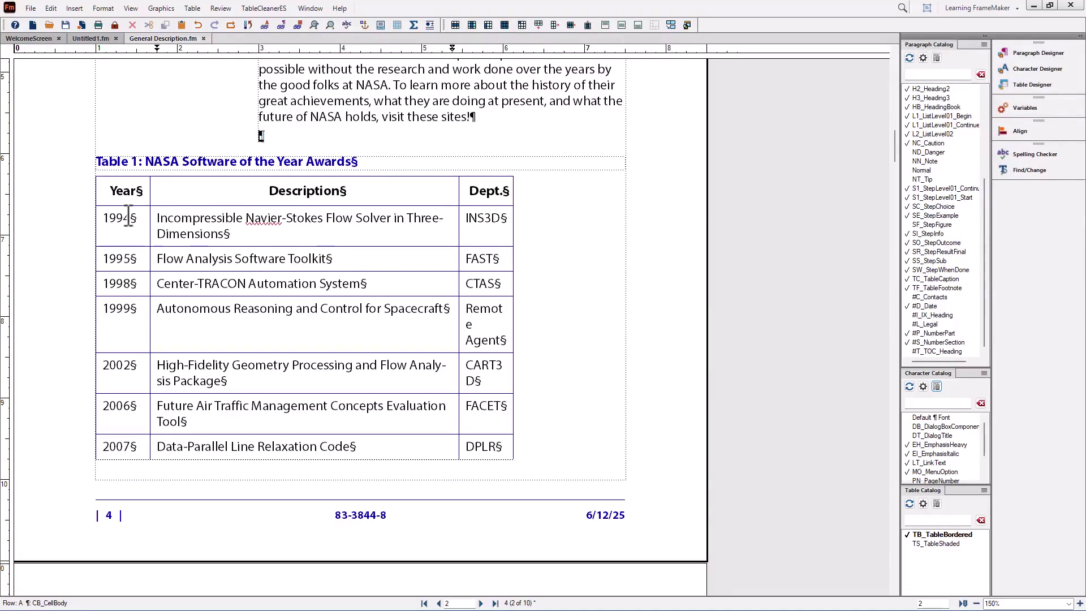
pyautogui.moveTo(112, 189); pyautogui.dragTo(461, 258)
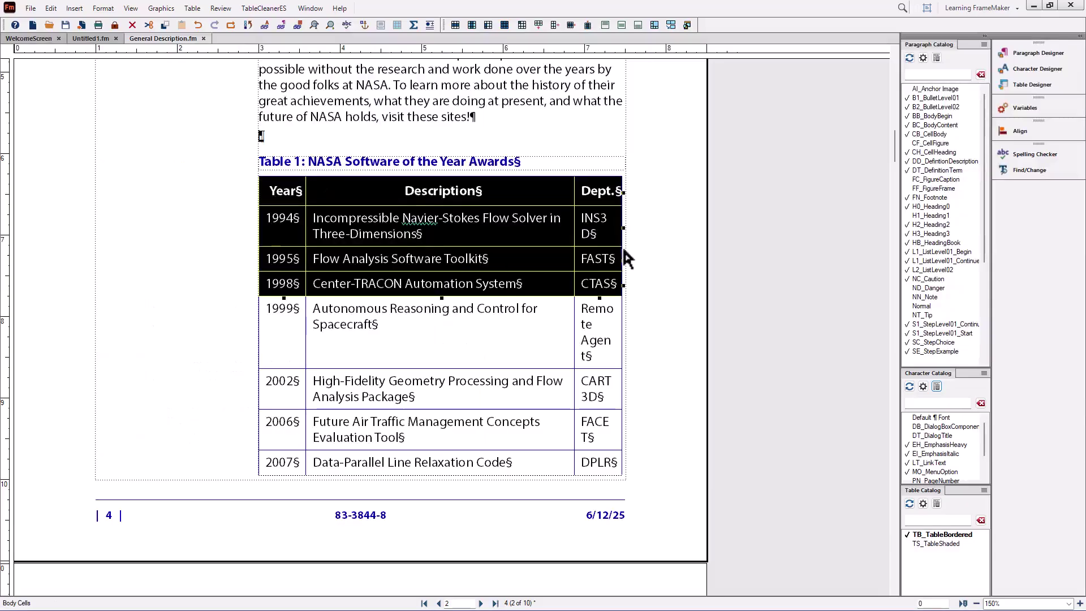
pyautogui.moveTo(622, 285); pyautogui.dragTo(625, 285)
pyautogui.click(532, 270)
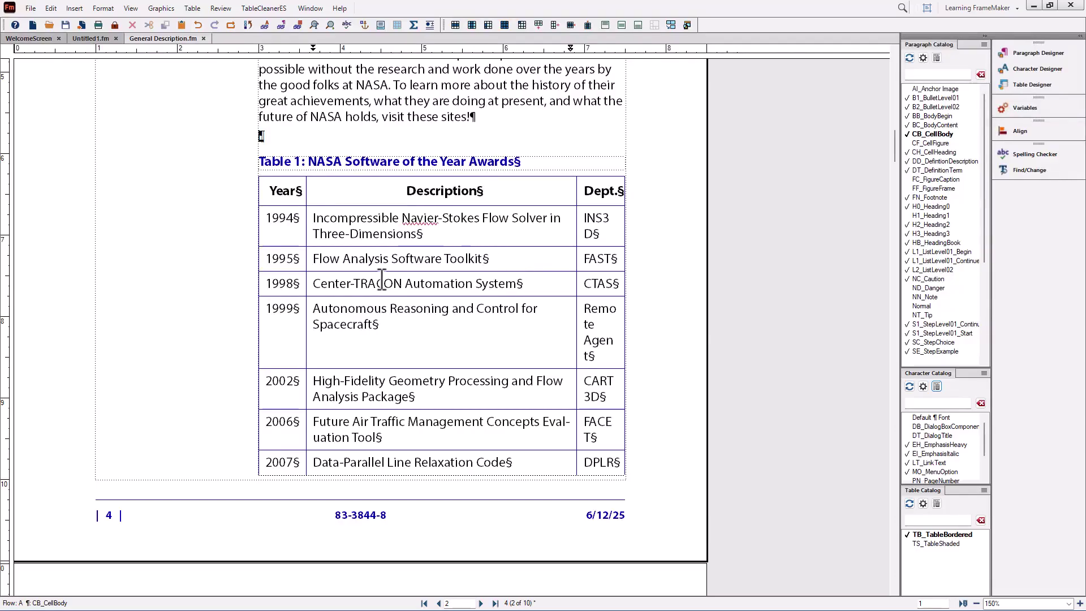
# Step: Examine how the awards table's caption and heading row carry over where the table continues on the following page
pyautogui.scroll(1, 382, 278)
pyautogui.scroll(-11, 382, 279)
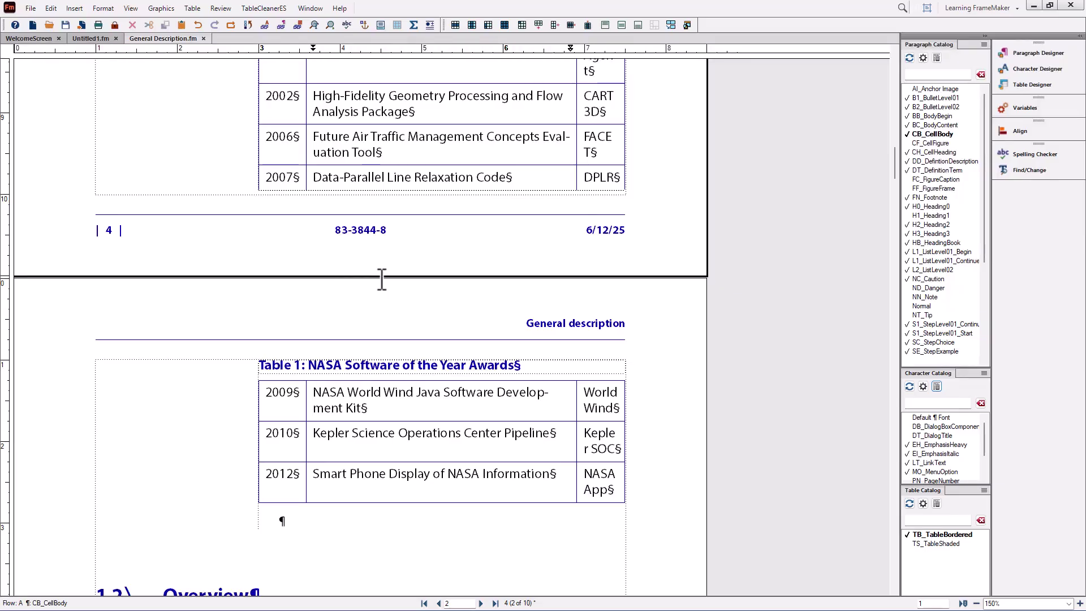
pyautogui.scroll(12, 382, 278)
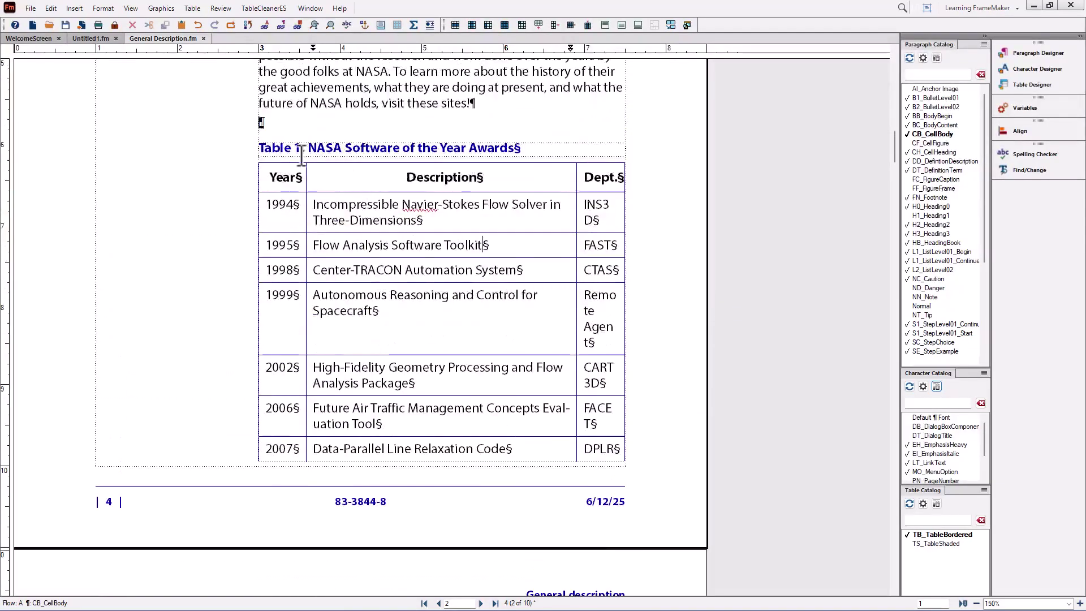
pyautogui.scroll(-6, 347, 249)
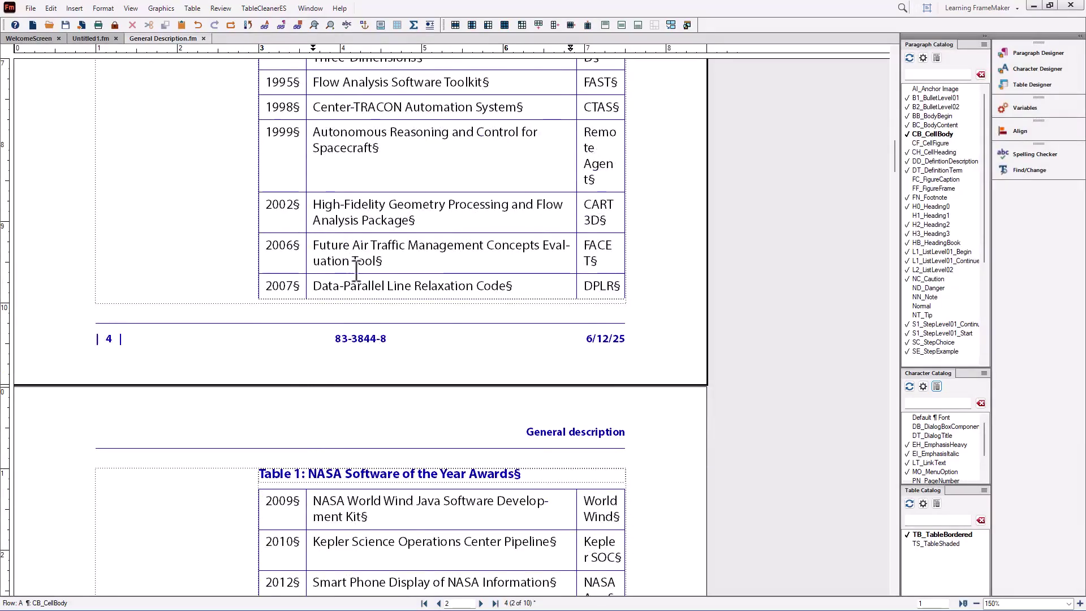
pyautogui.scroll(4, 357, 273)
pyautogui.scroll(7, 356, 273)
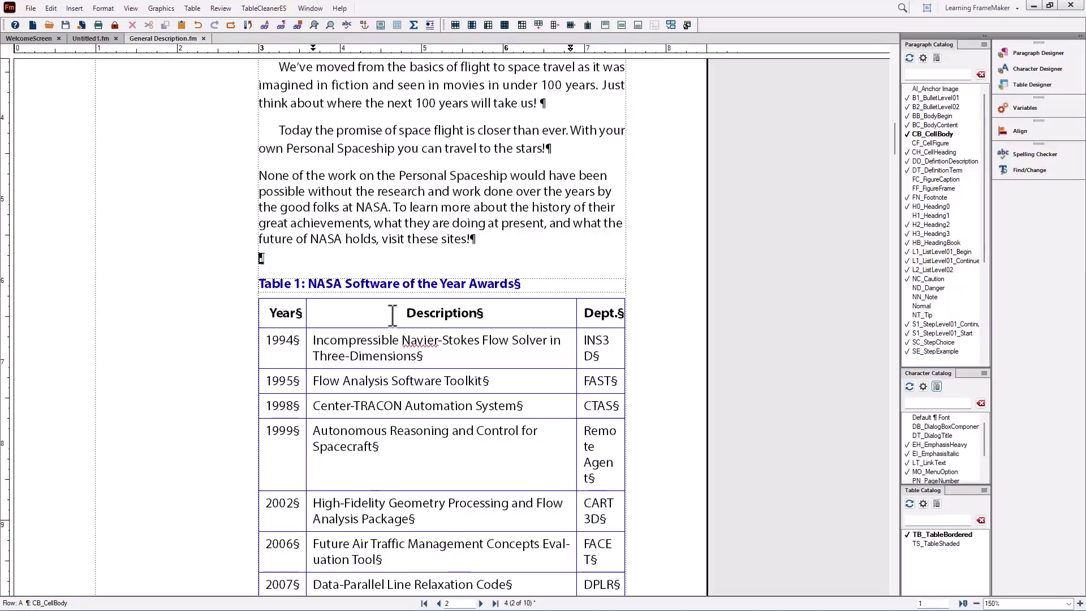
pyautogui.scroll(-10, 393, 315)
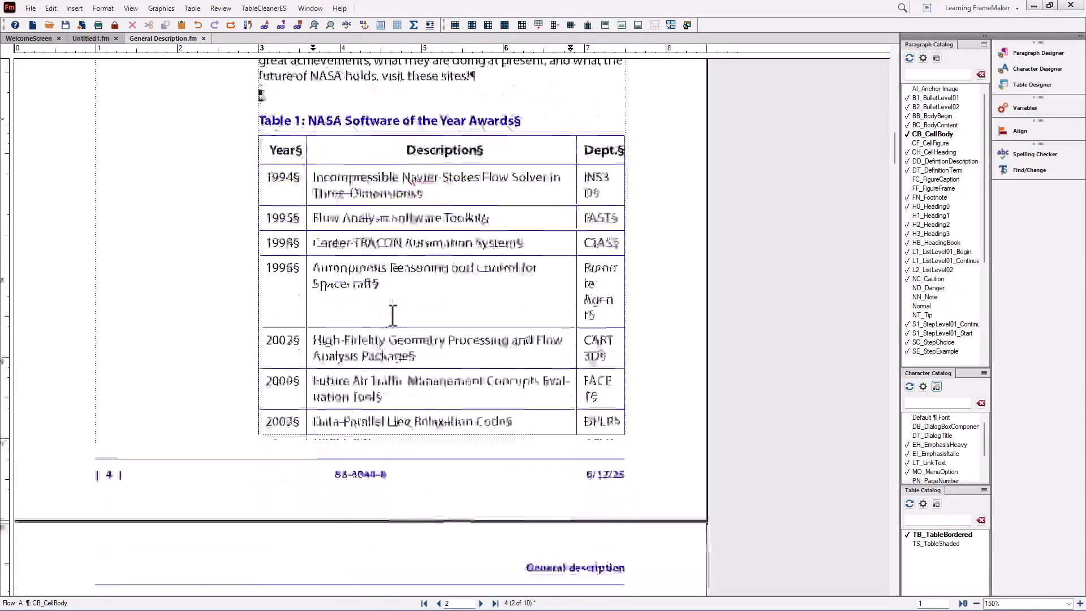
pyautogui.scroll(7, 392, 315)
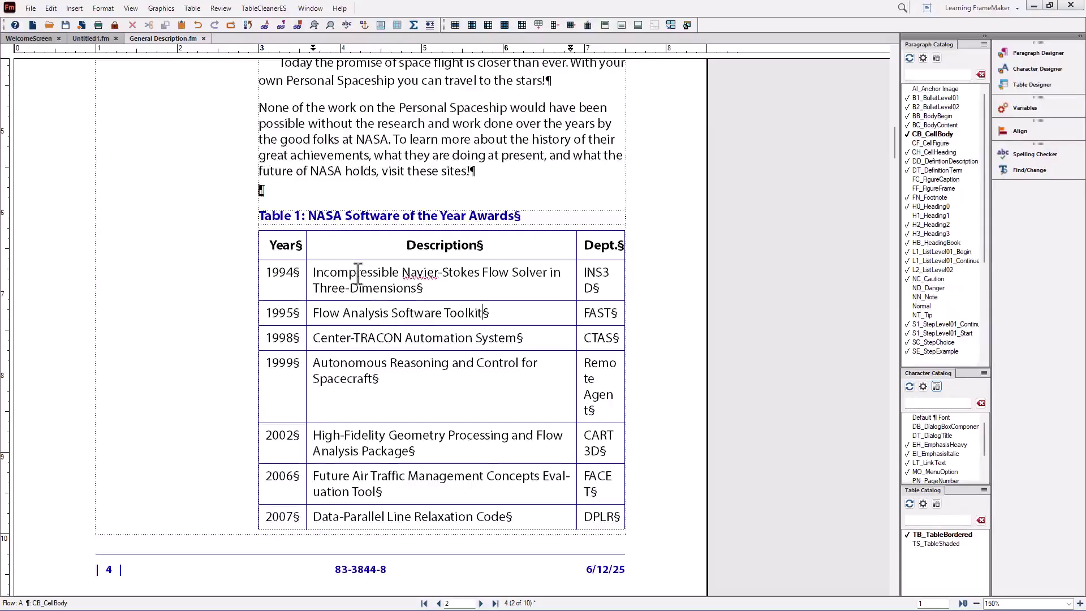
# Step: Convert the Year, Description and Dept. body row to a header row and reapply the CH_CellHeading paragraph style to it
pyautogui.click(315, 242)
pyautogui.click(371, 244)
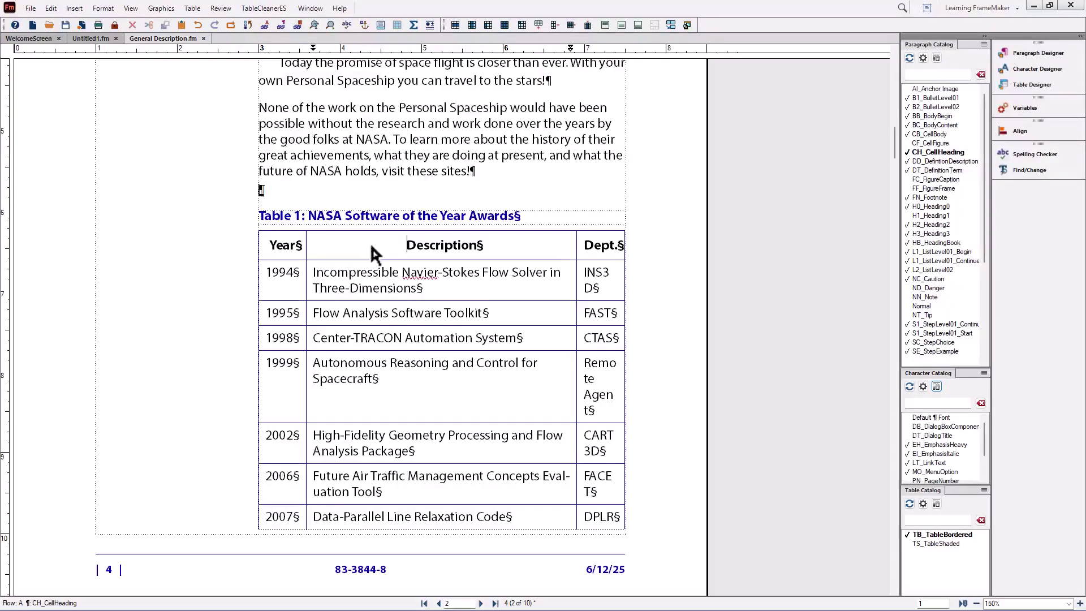
pyautogui.click(454, 26)
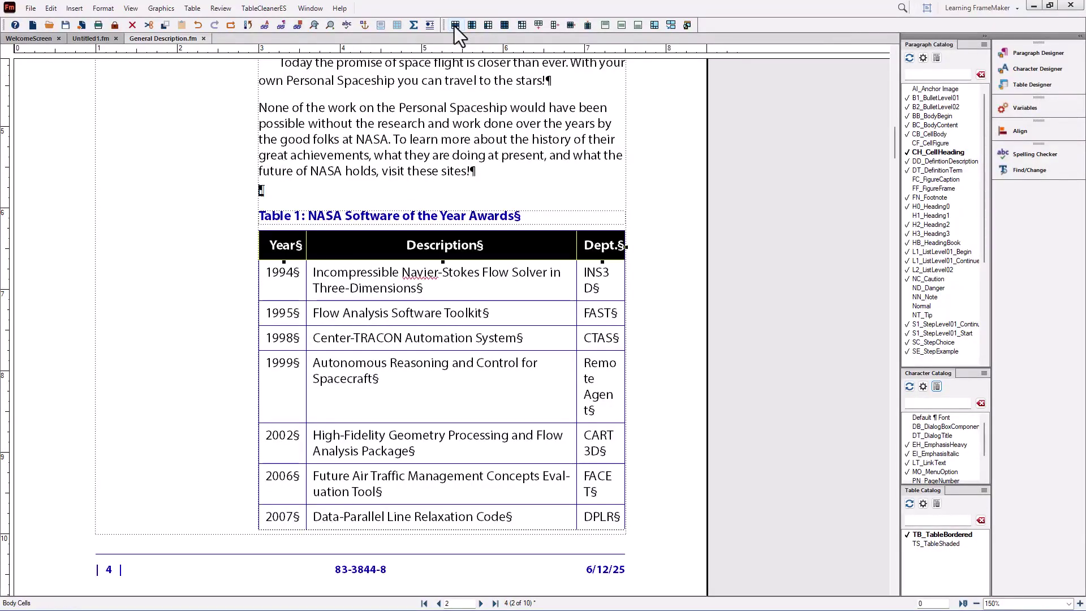
pyautogui.rightClick(337, 249)
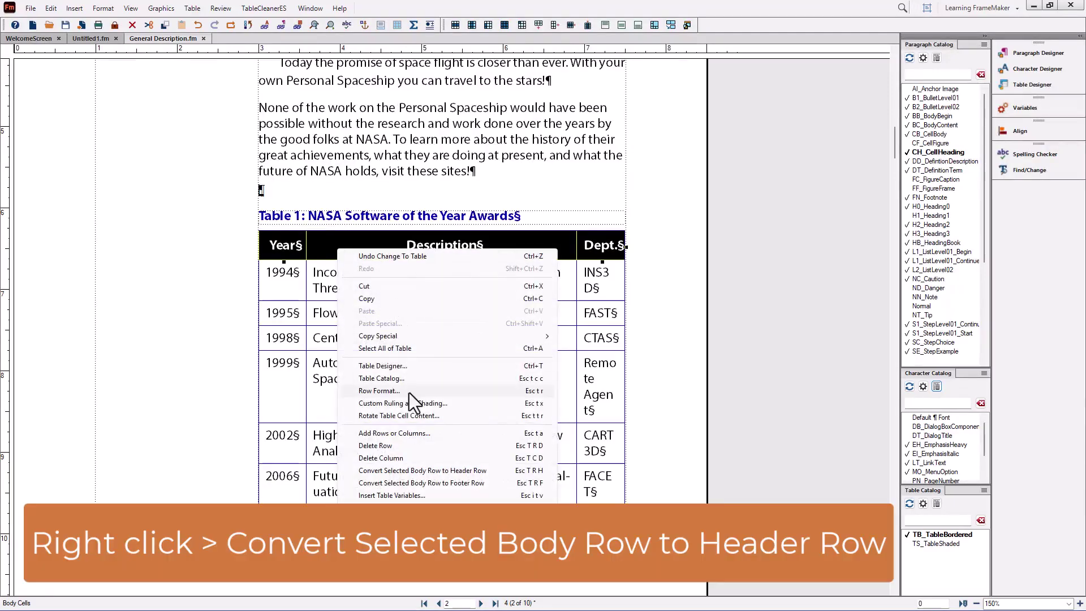
pyautogui.click(401, 470)
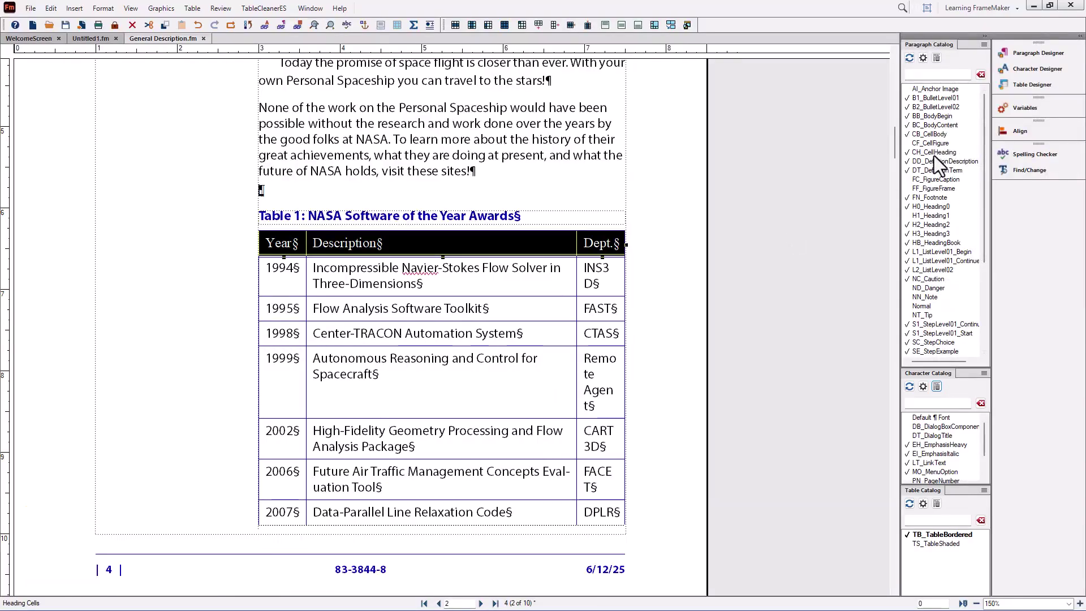
pyautogui.click(934, 153)
pyautogui.scroll(-5, 509, 284)
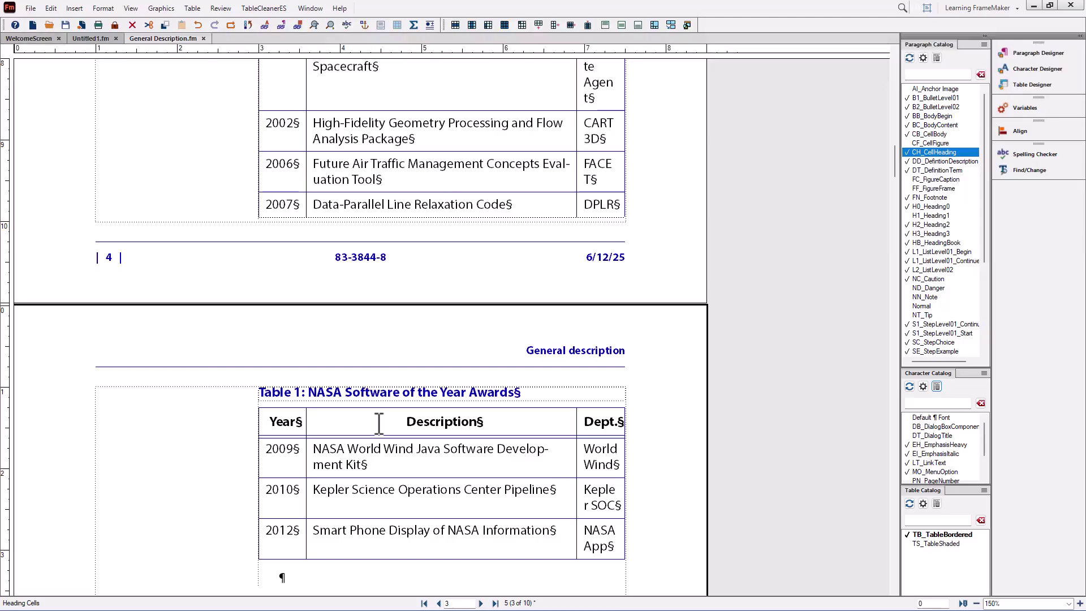
pyautogui.scroll(6, 378, 423)
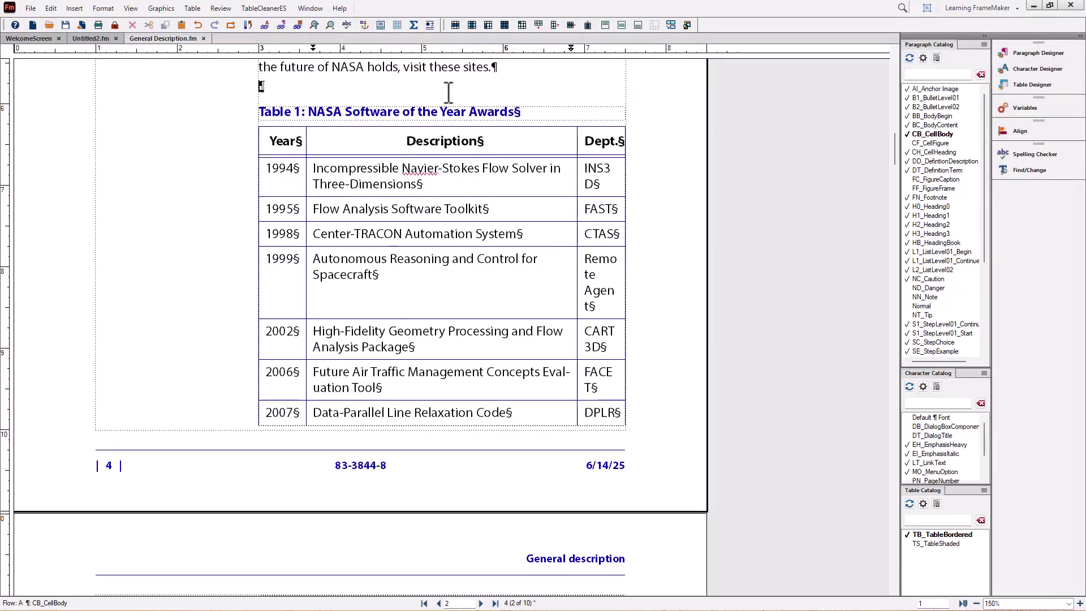
# Step: Select the 1998 row of the awards table, extend the selection through the 2002 row, and clear it
pyautogui.click(453, 25)
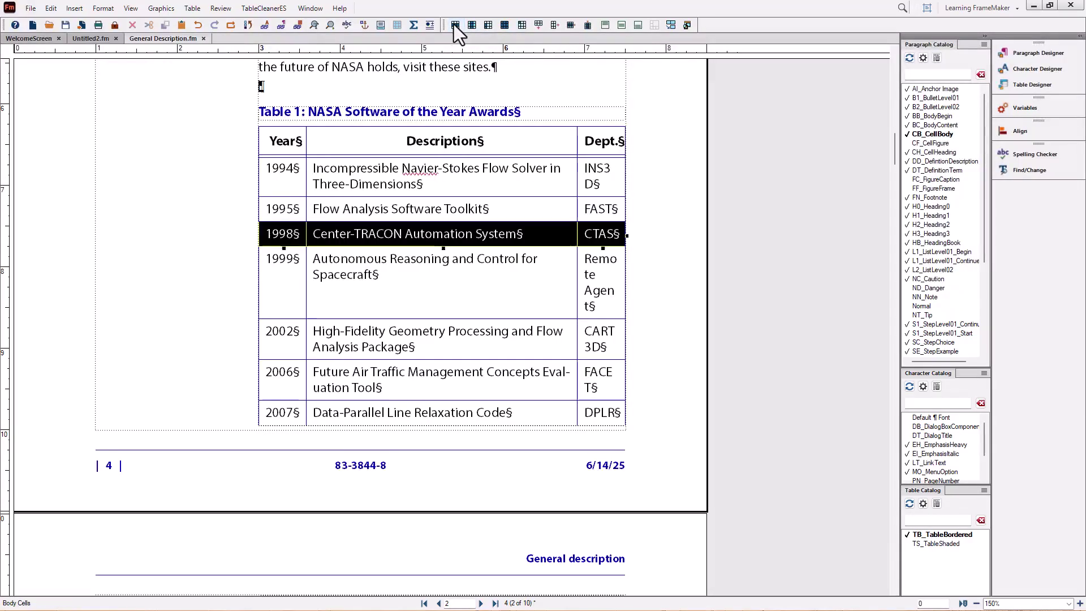
pyautogui.hotkey('shift', 'Down')
pyautogui.hotkey('shift', 'Down')
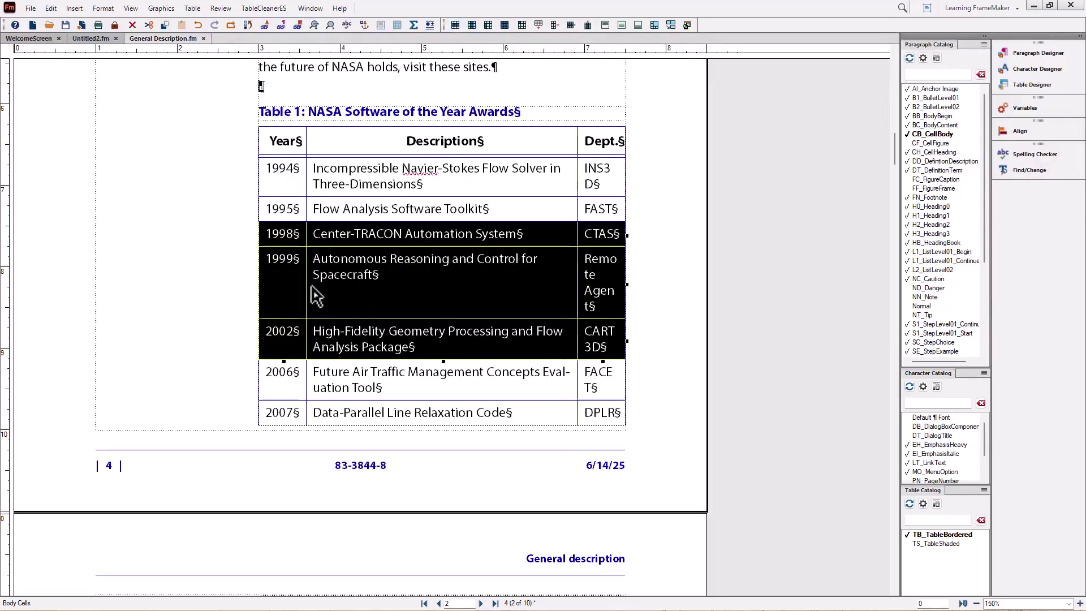
pyautogui.click(290, 287)
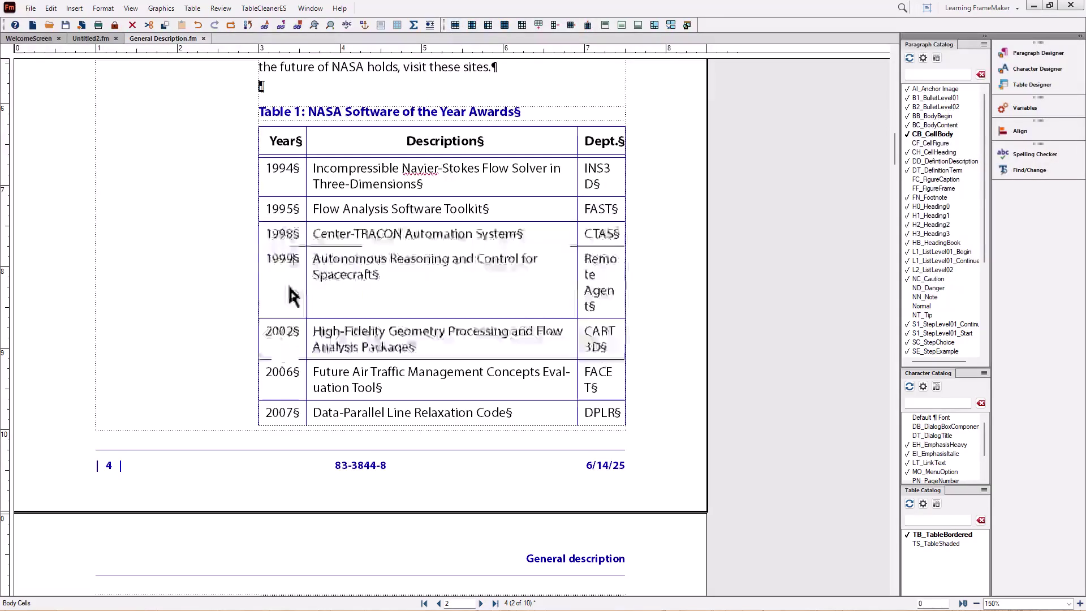
# Step: Select the Year column including its heading, extend the selection through the Dept. column, and clear it
pyautogui.click(471, 25)
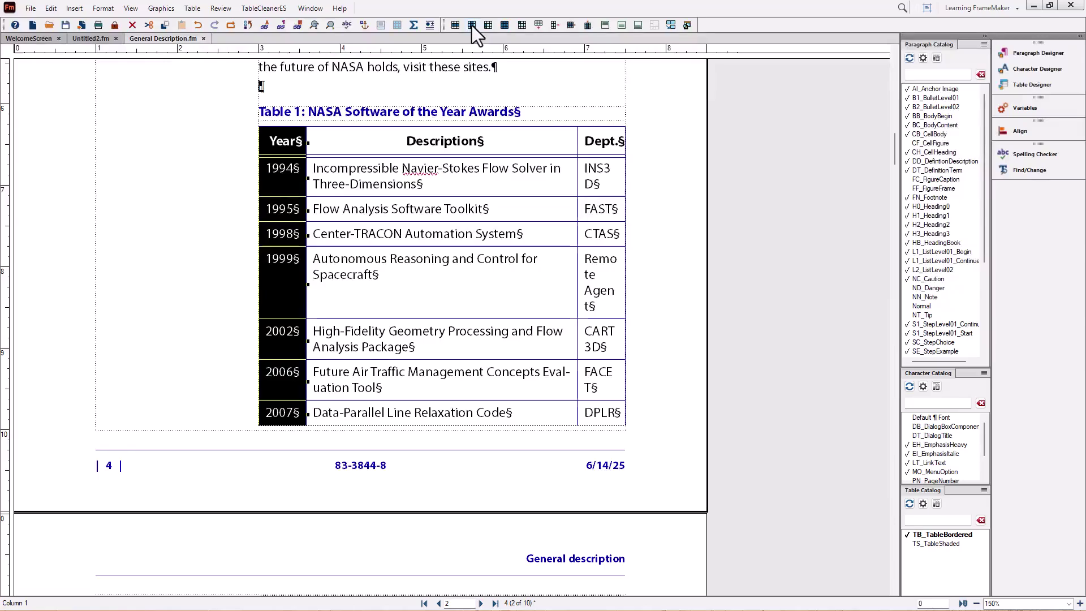
pyautogui.click(472, 26)
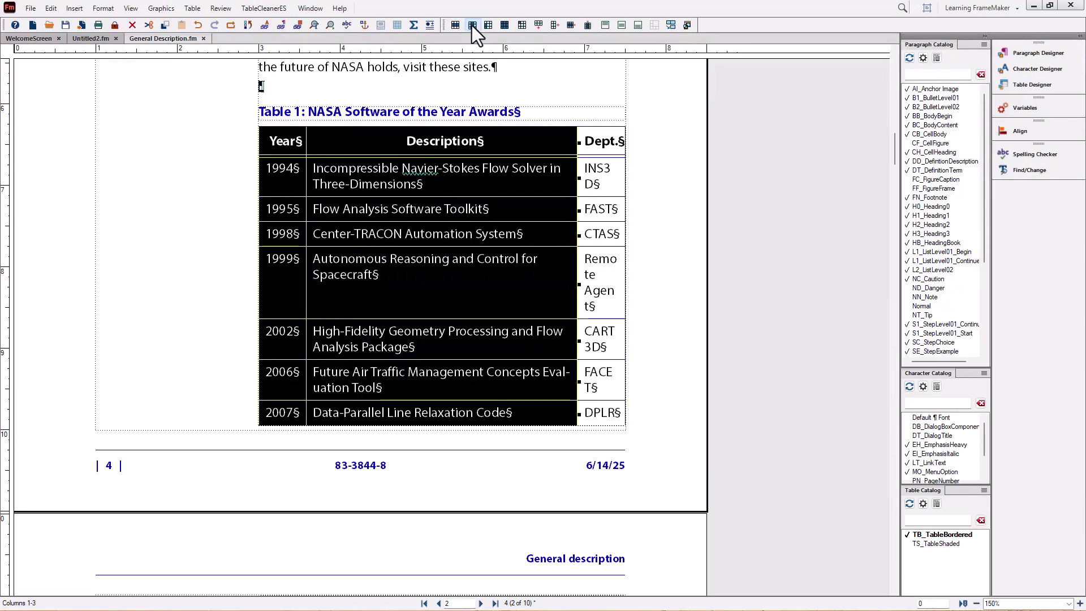
pyautogui.click(471, 25)
pyautogui.click(287, 182)
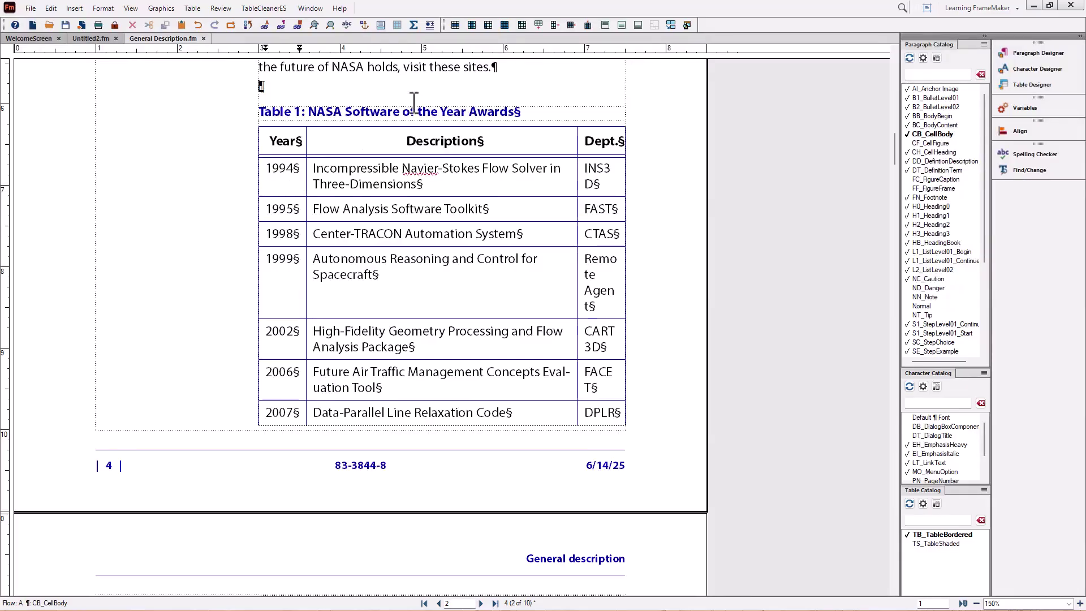
# Step: Select all body cells of the awards table without the header, review the selection across both pages, and clear it
pyautogui.click(487, 25)
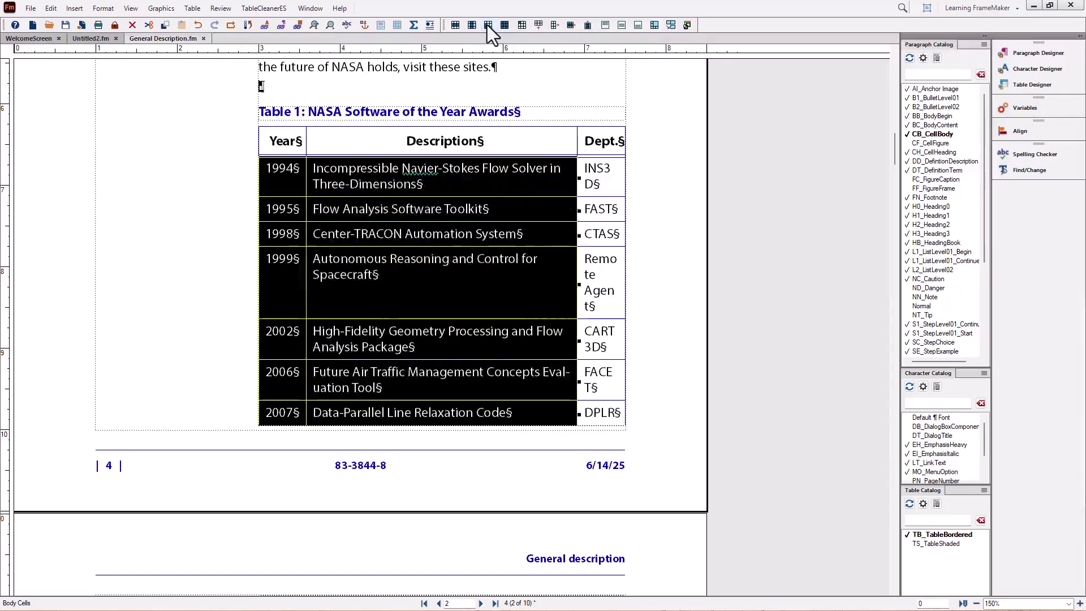
pyautogui.scroll(-4, 473, 147)
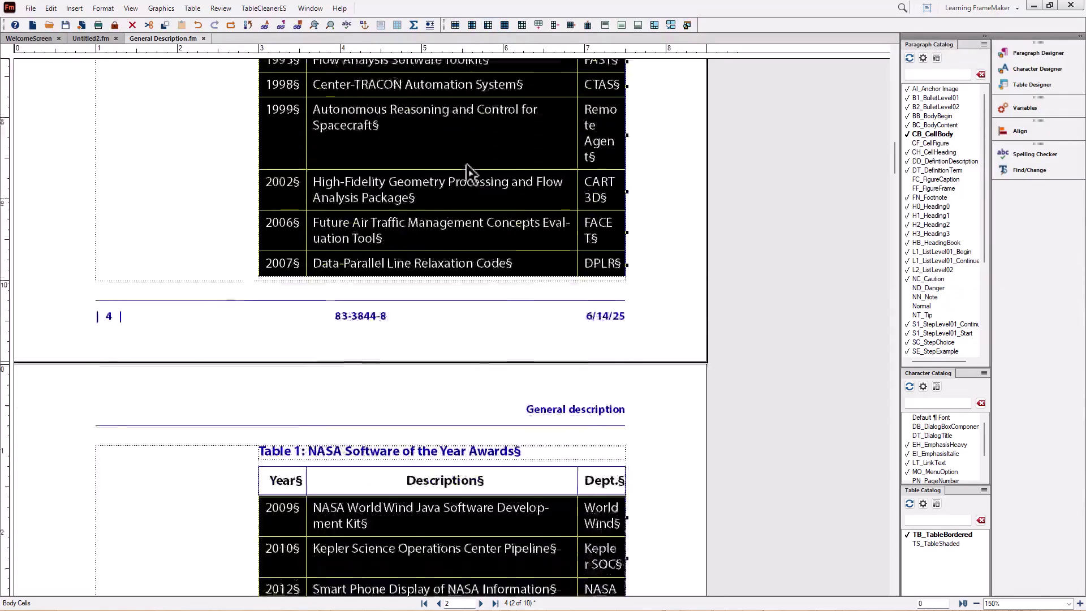
pyautogui.scroll(4, 471, 169)
pyautogui.scroll(2, 471, 175)
pyautogui.scroll(-1, 471, 175)
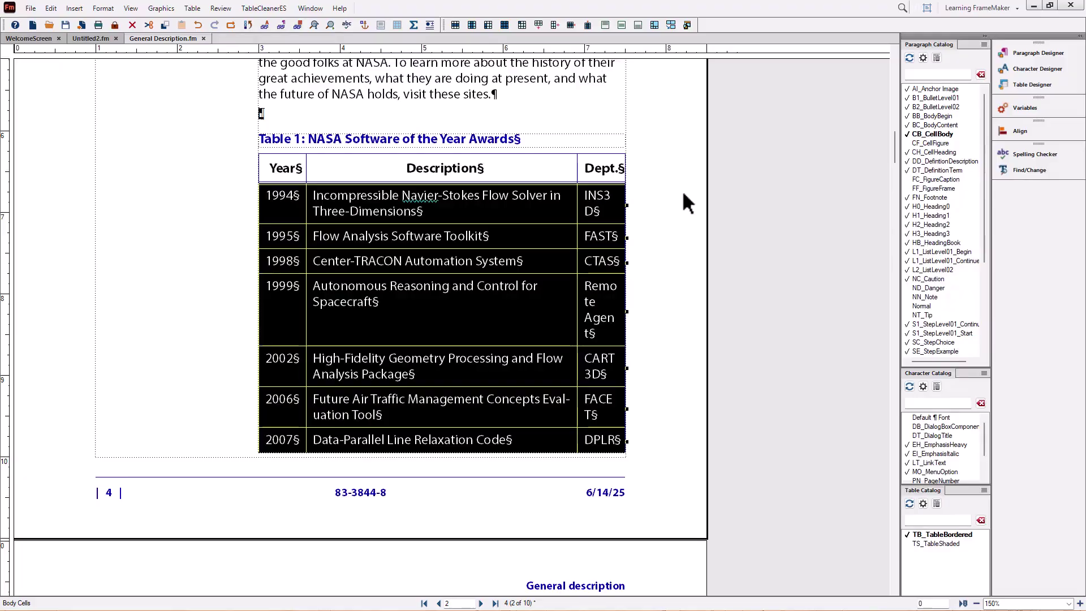
pyautogui.click(530, 214)
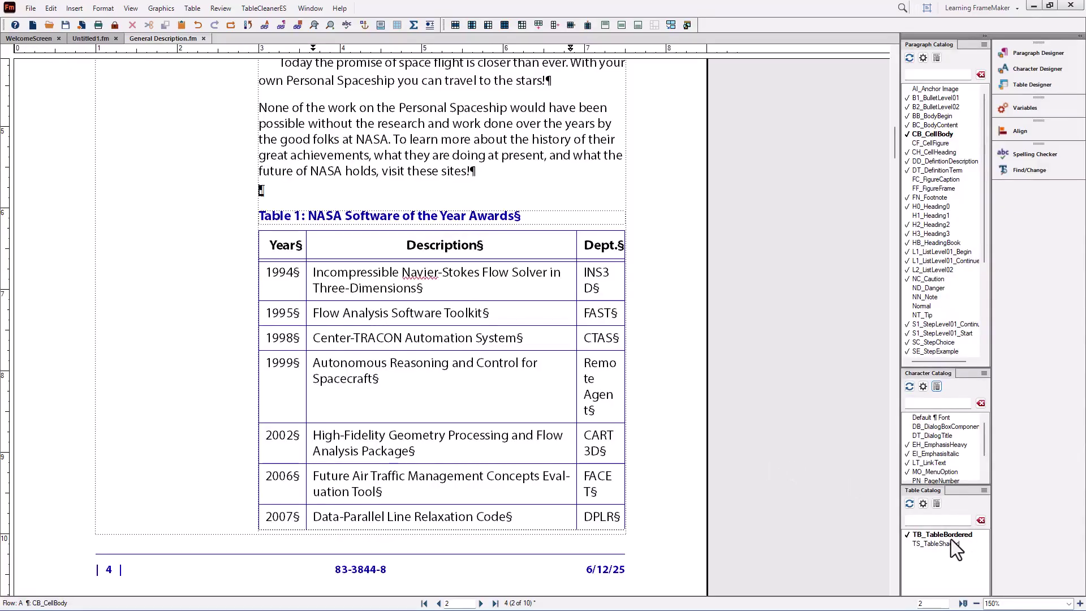
# Step: Try the TS_TableShaded table style on the awards table, and switch back to TB_TableBordered
pyautogui.click(942, 544)
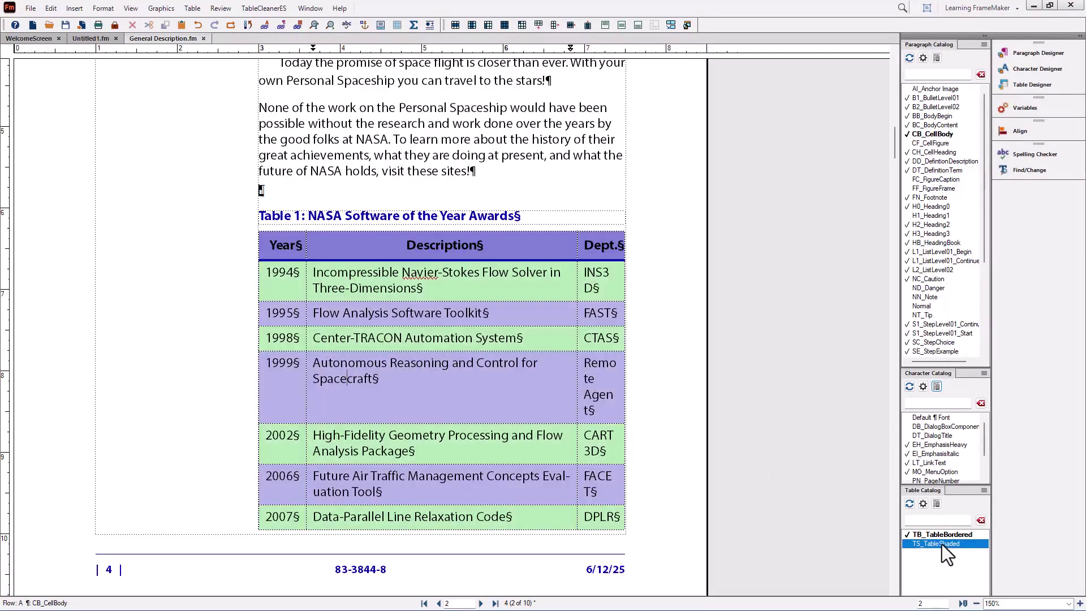
pyautogui.click(939, 534)
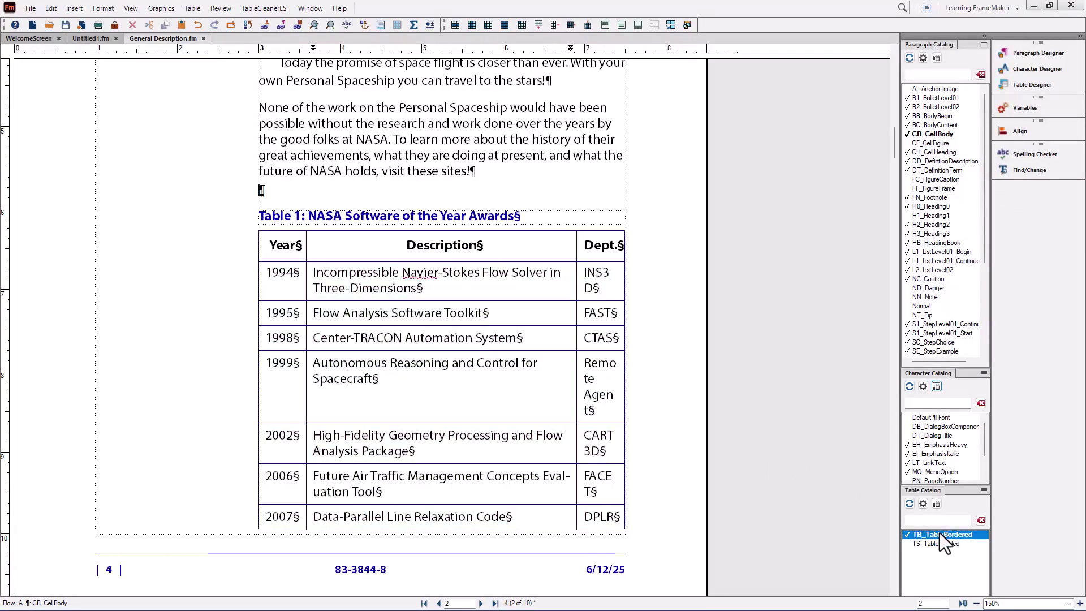
# Step: Narrow the Description column and widen the Dept. column so entries like INS3D and CART3D fit on one line
pyautogui.click(513, 360)
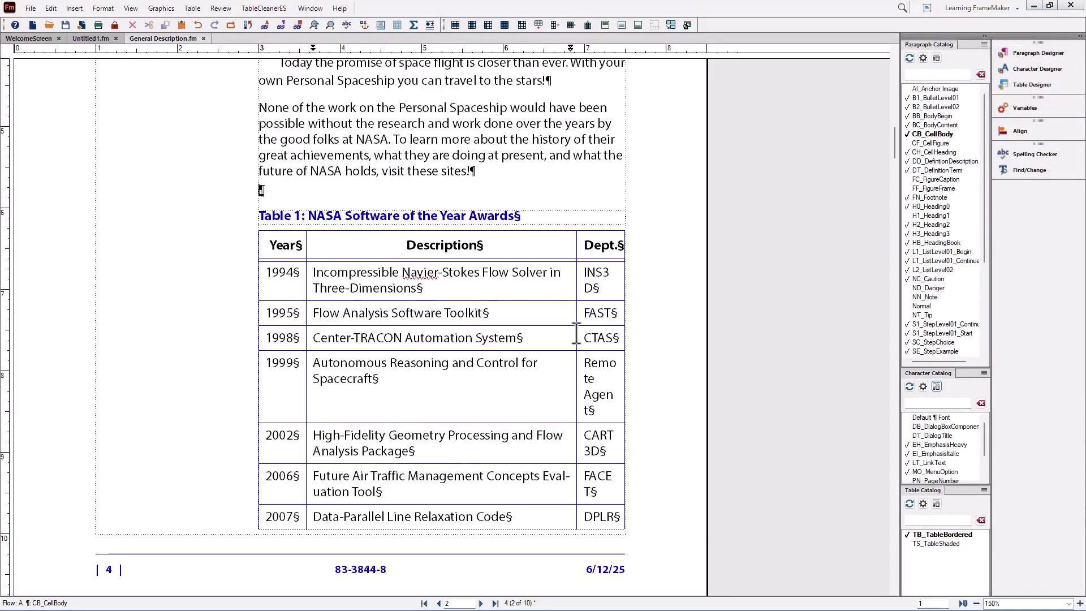
pyautogui.click(406, 360)
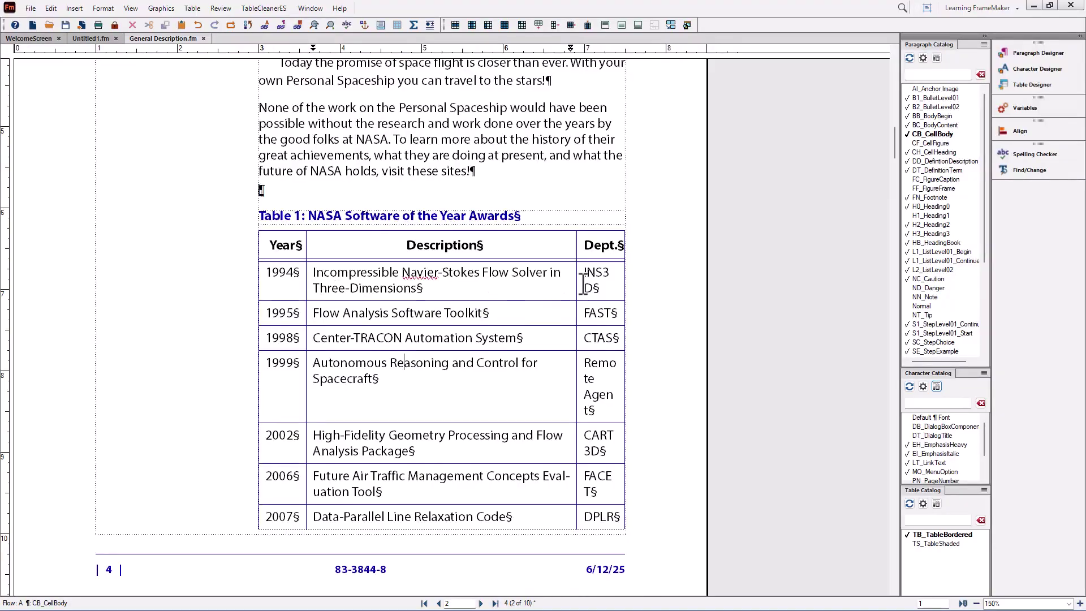
pyautogui.moveTo(552, 273); pyautogui.dragTo(626, 340)
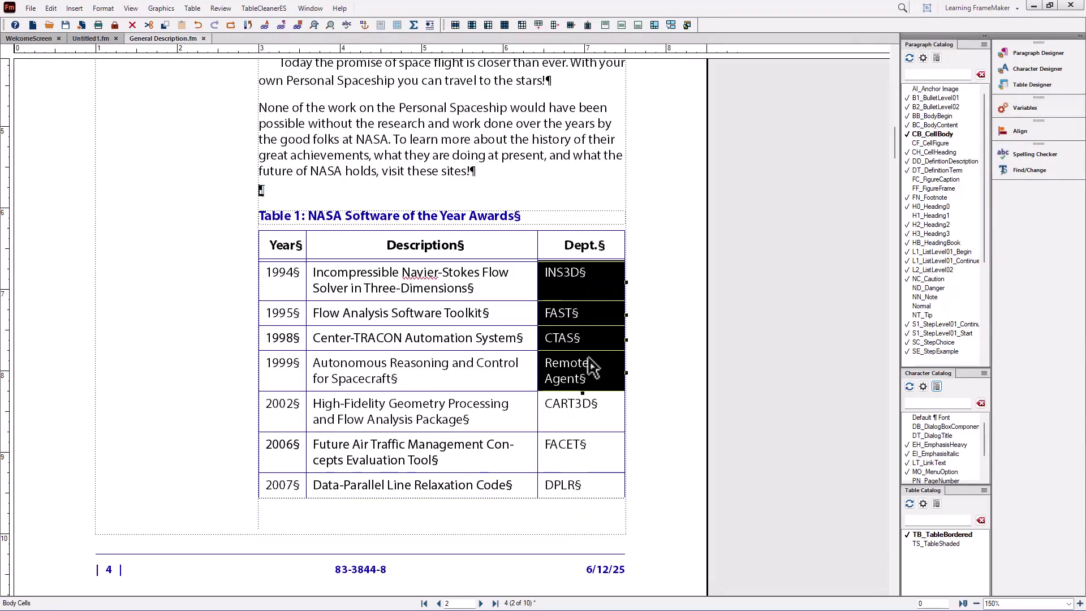
# Step: Clear the cell selection in the Dept. column and save the document
pyautogui.click(668, 366)
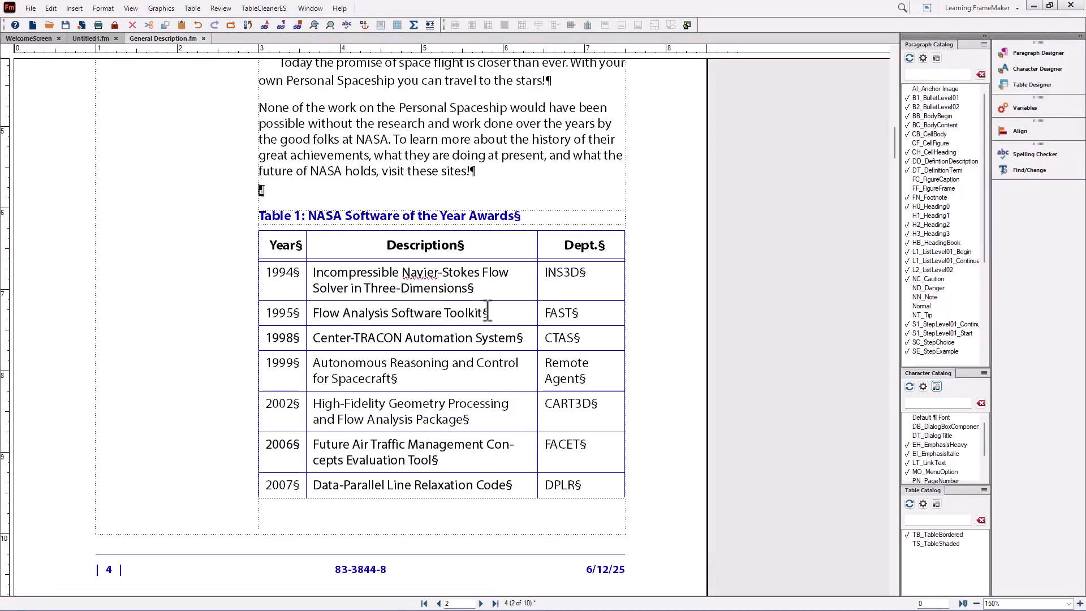
pyautogui.click(65, 25)
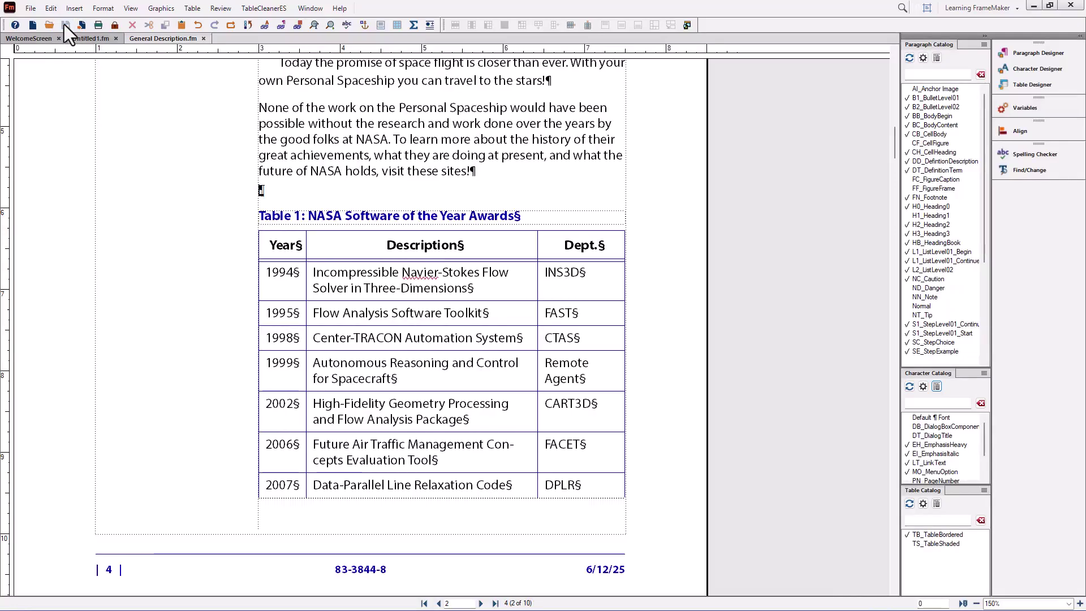
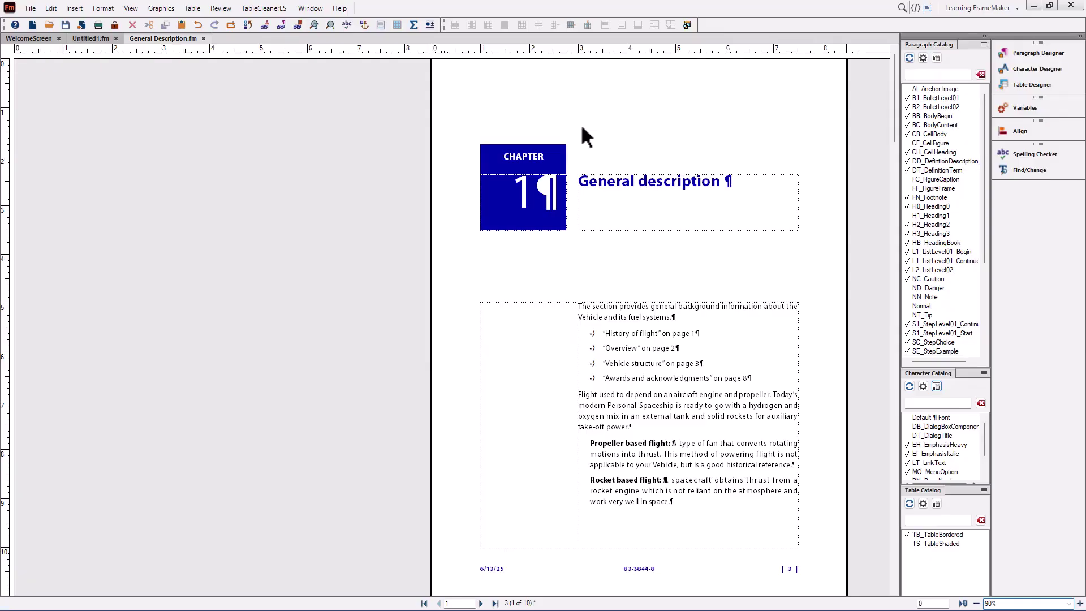
# Step: Review the chapter's pages down to the Crew area section, and test text selection in its body text and in the page 6 footer
pyautogui.scroll(-10, 581, 124)
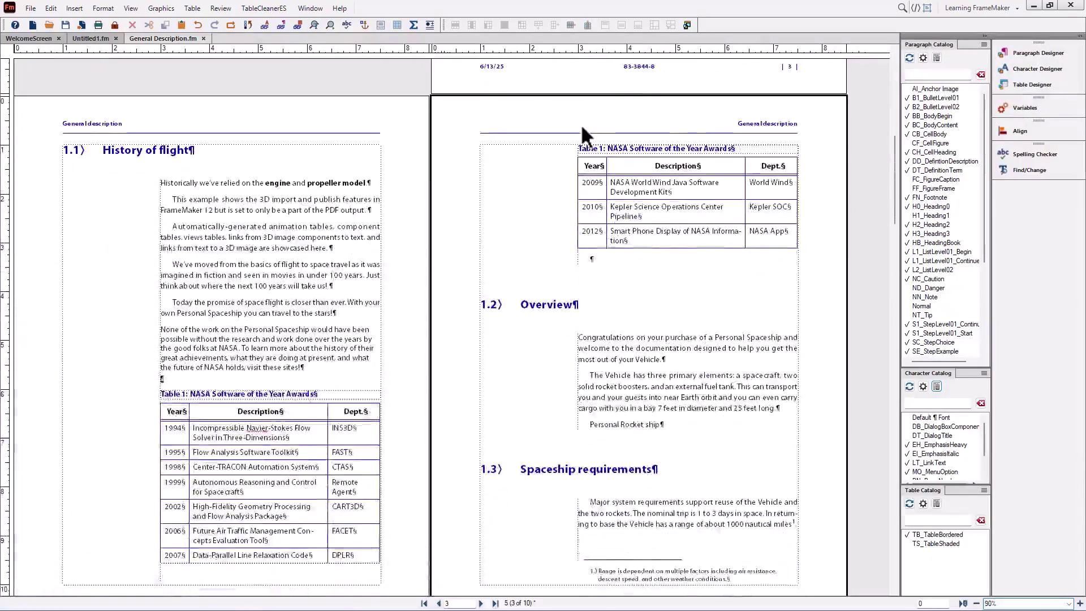
pyautogui.scroll(-3, 582, 124)
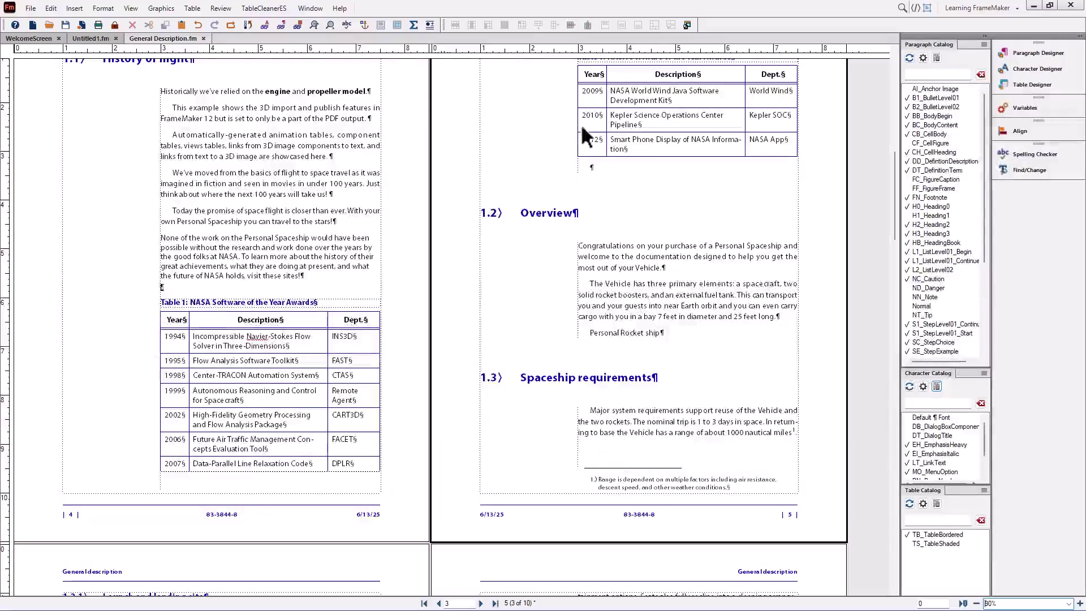
pyautogui.scroll(-10, 582, 124)
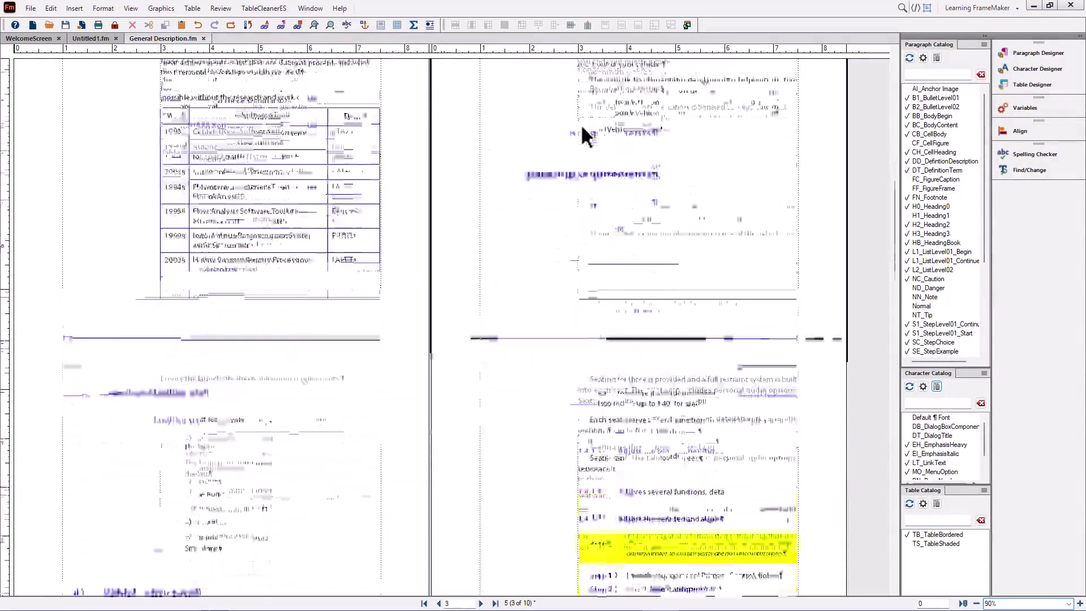
pyautogui.scroll(-10, 581, 124)
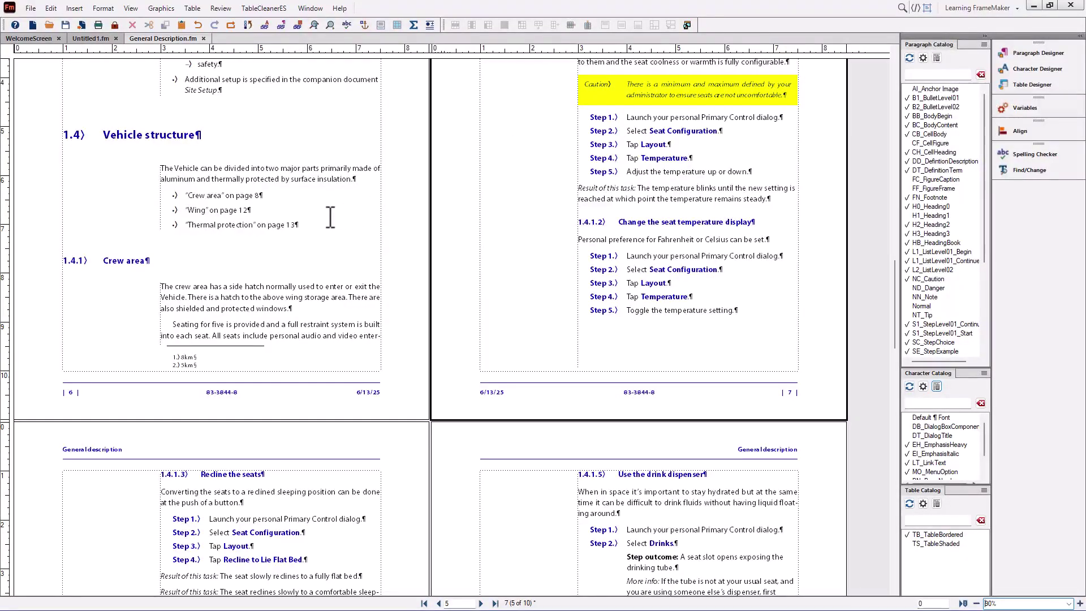
pyautogui.scroll(-5, 330, 216)
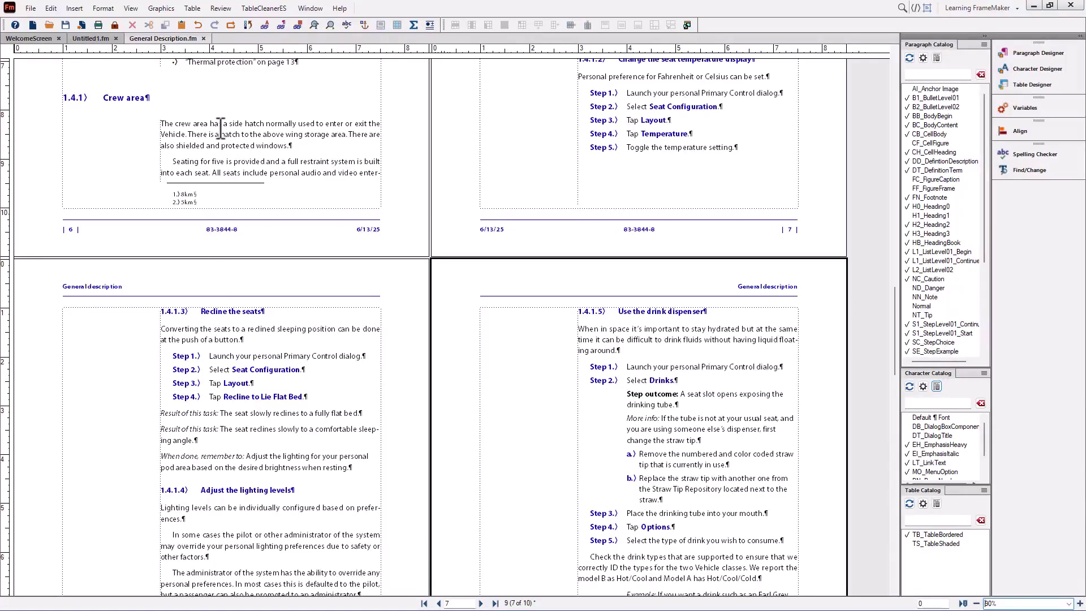
pyautogui.moveTo(218, 125); pyautogui.dragTo(274, 131)
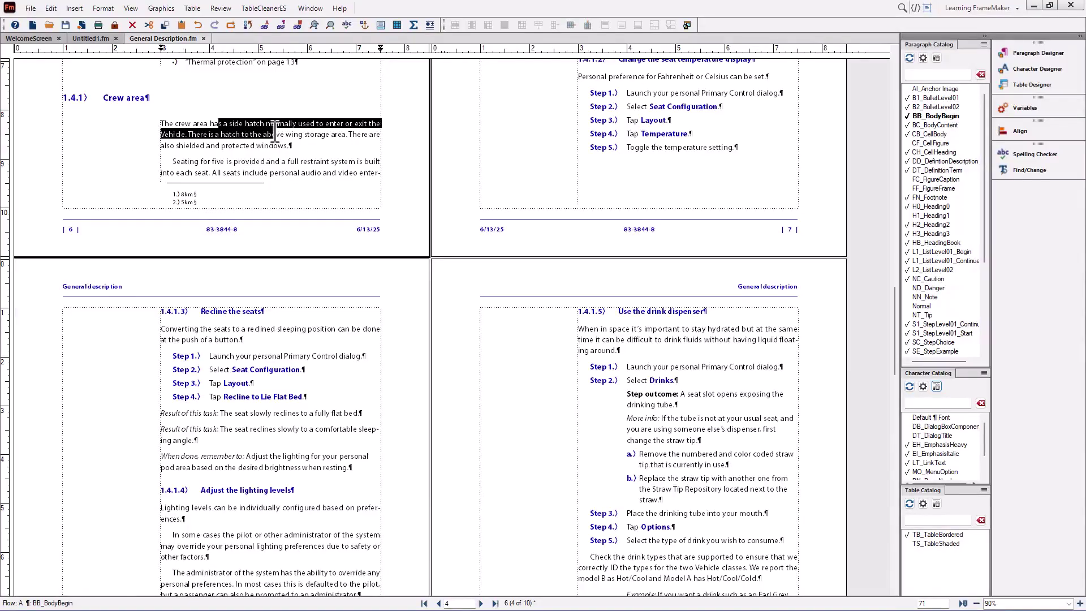
pyautogui.click(221, 226)
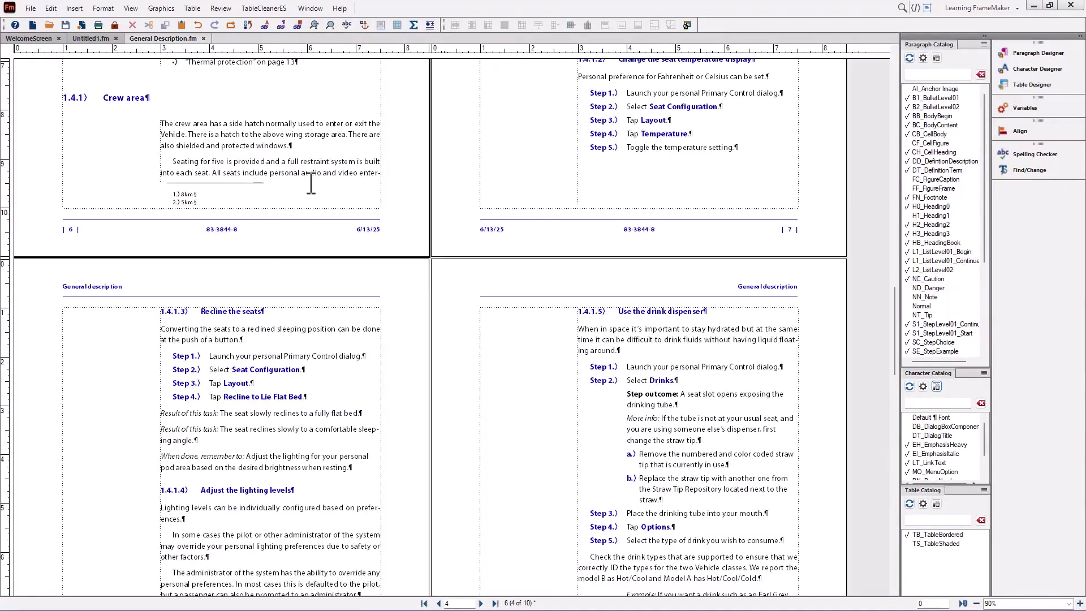
# Step: Compare the layout, headers and footers of the chapter's first page with those of the following left and right pages
pyautogui.scroll(10, 310, 181)
pyautogui.scroll(15, 311, 181)
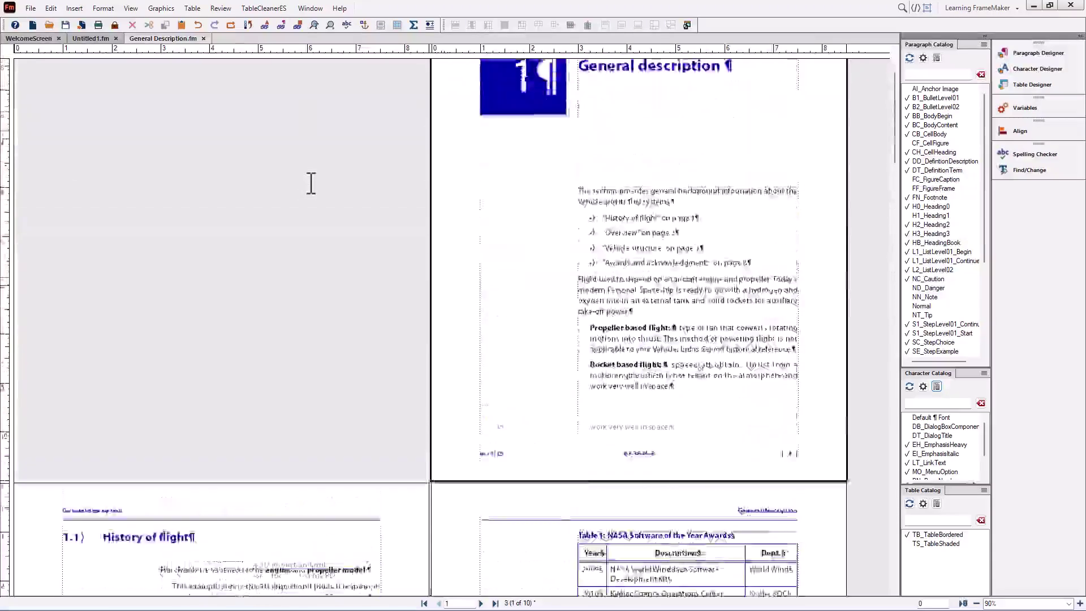
pyautogui.rightClick(311, 184)
pyautogui.click(290, 145)
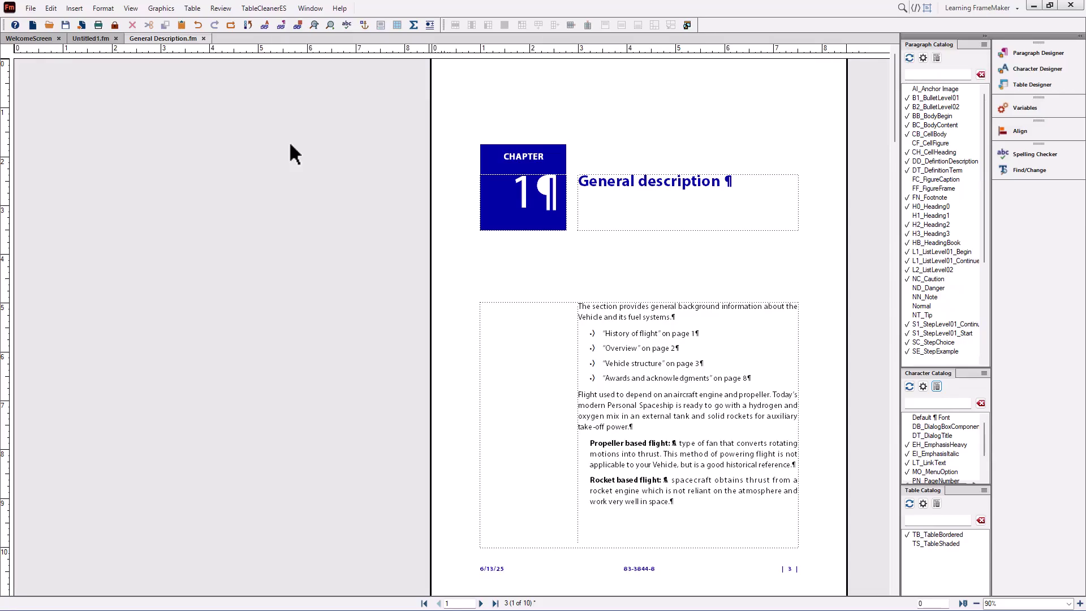
pyautogui.scroll(-10, 290, 144)
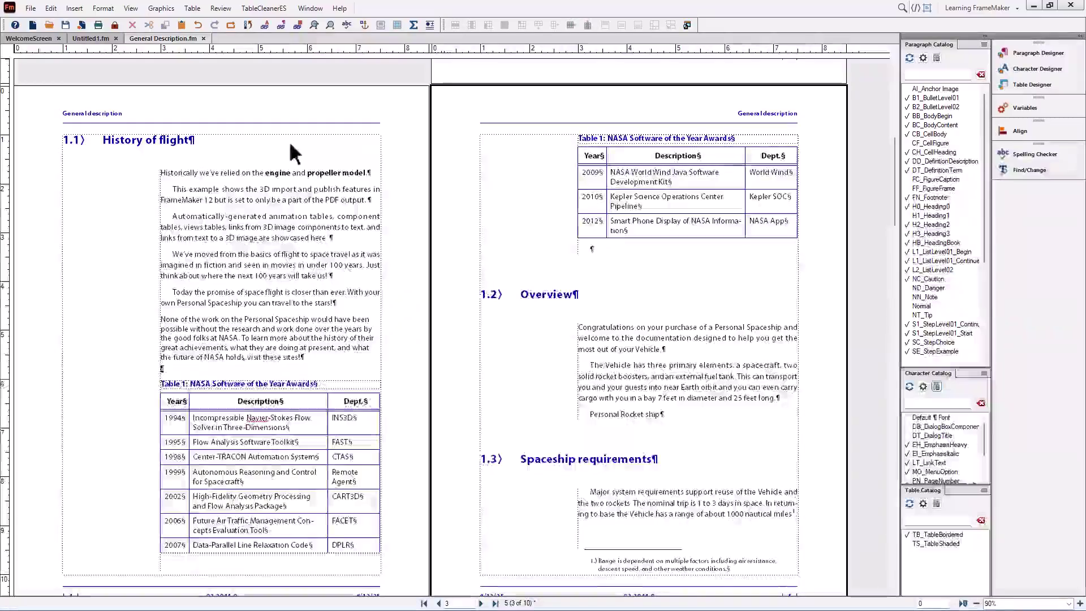
pyautogui.scroll(-2, 290, 146)
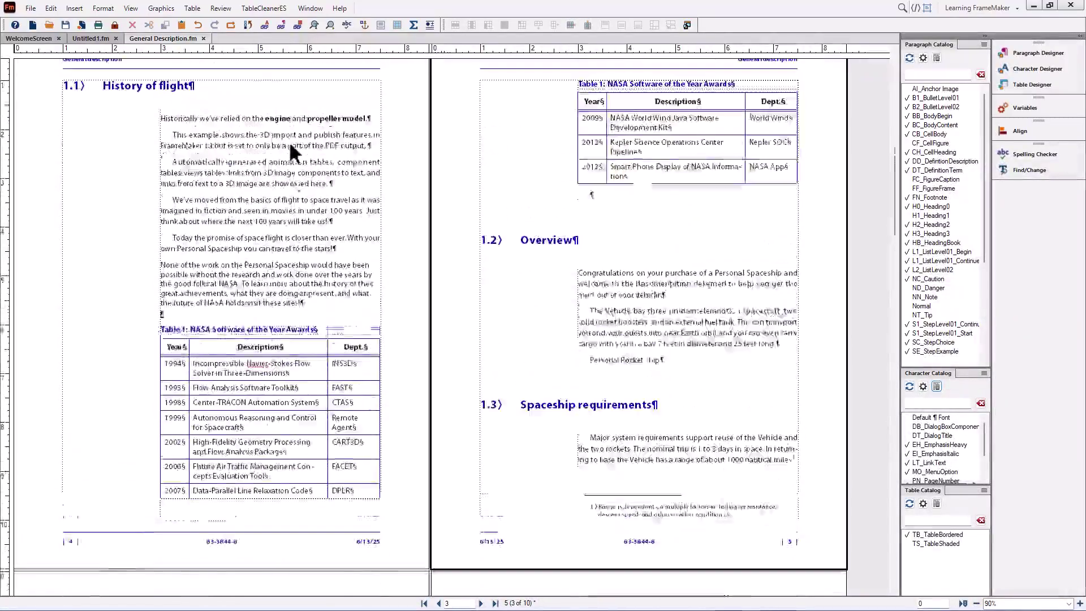
pyautogui.scroll(2, 253, 110)
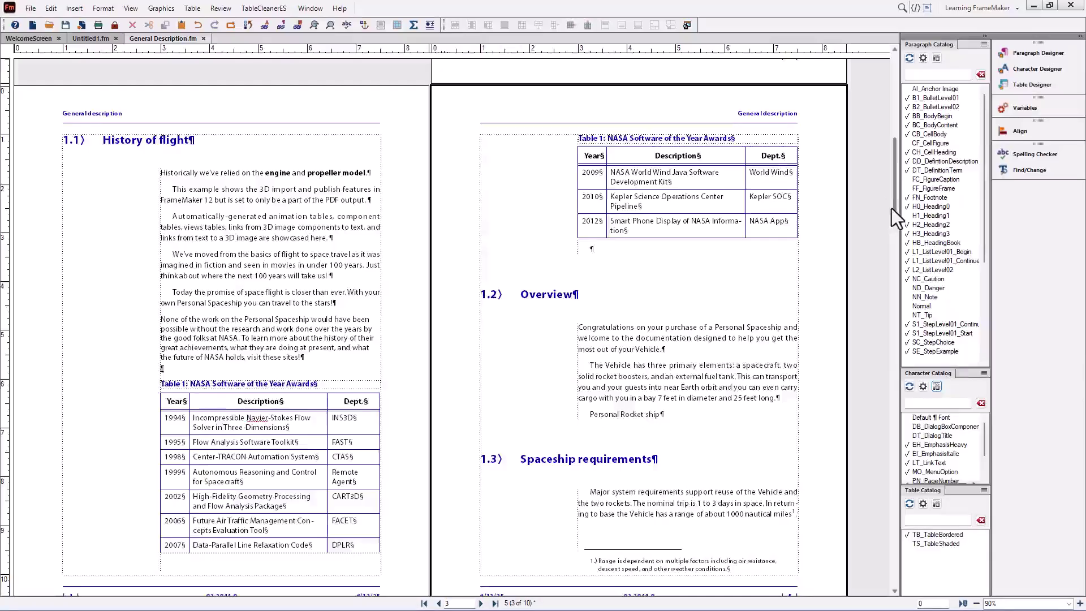
pyautogui.moveTo(891, 208); pyautogui.dragTo(891, 213)
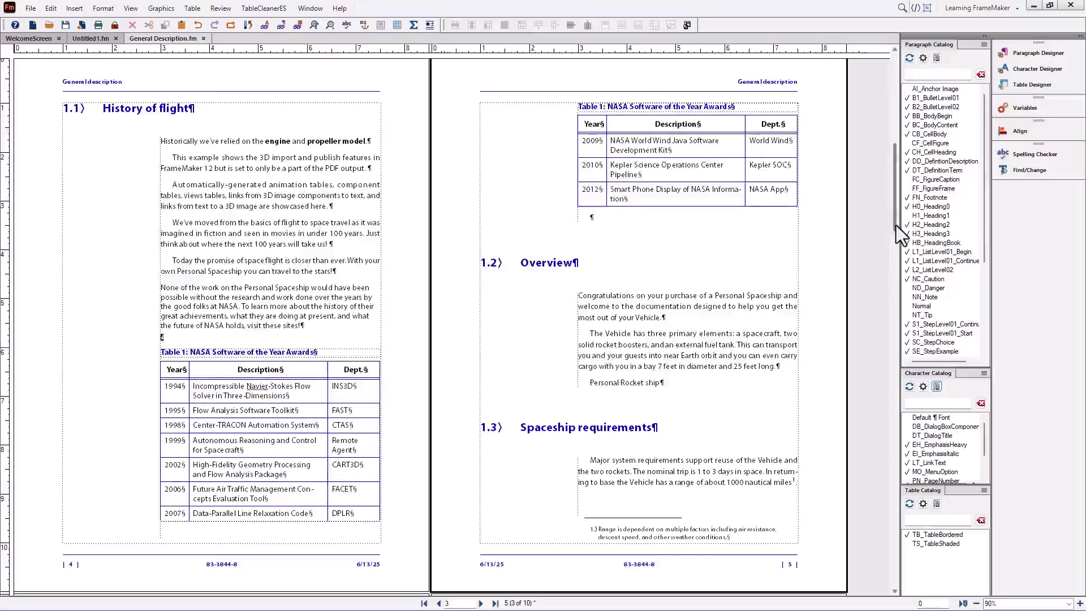
pyautogui.moveTo(896, 225); pyautogui.dragTo(892, 120)
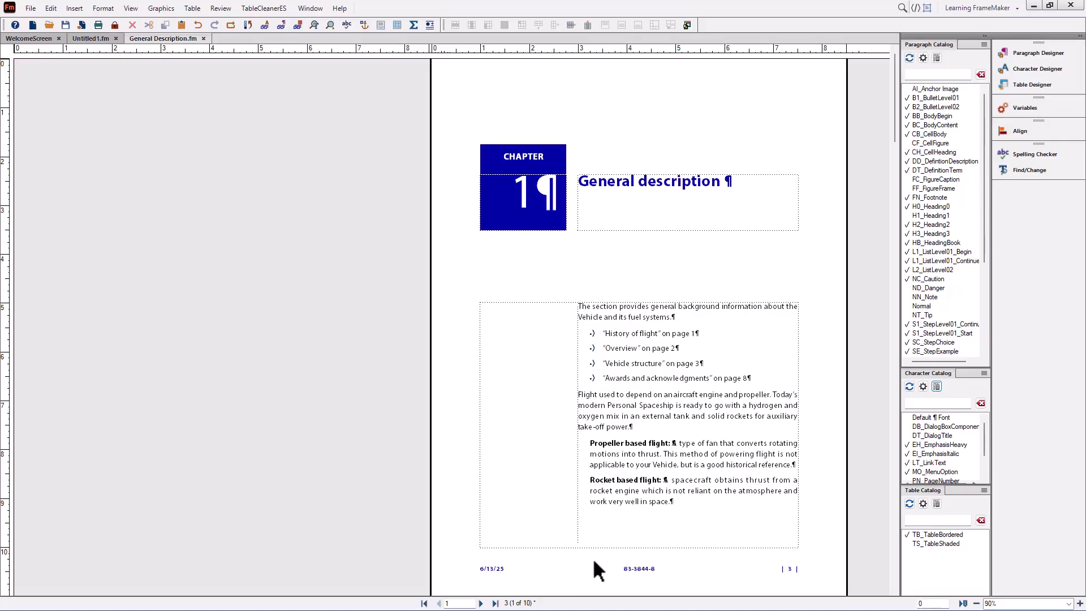
pyautogui.scroll(-10, 593, 557)
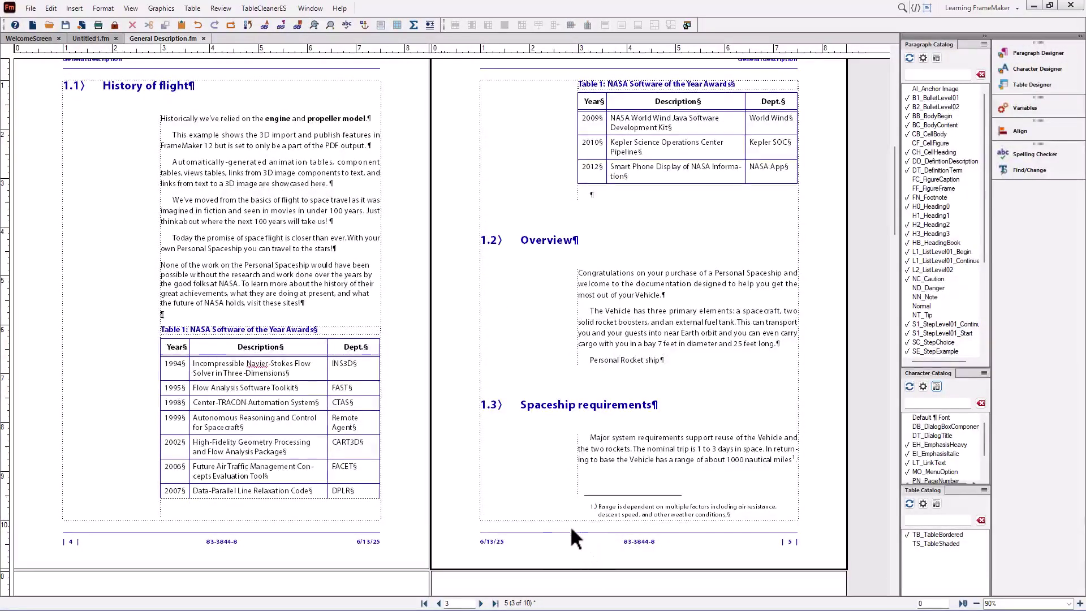
pyautogui.scroll(8, 583, 526)
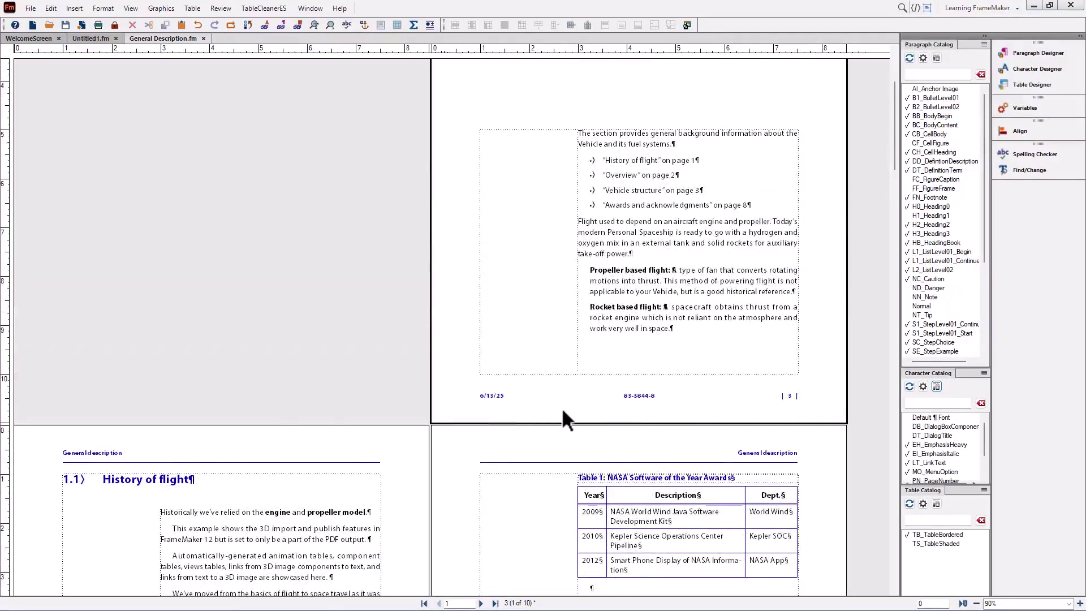
pyautogui.scroll(-8, 561, 407)
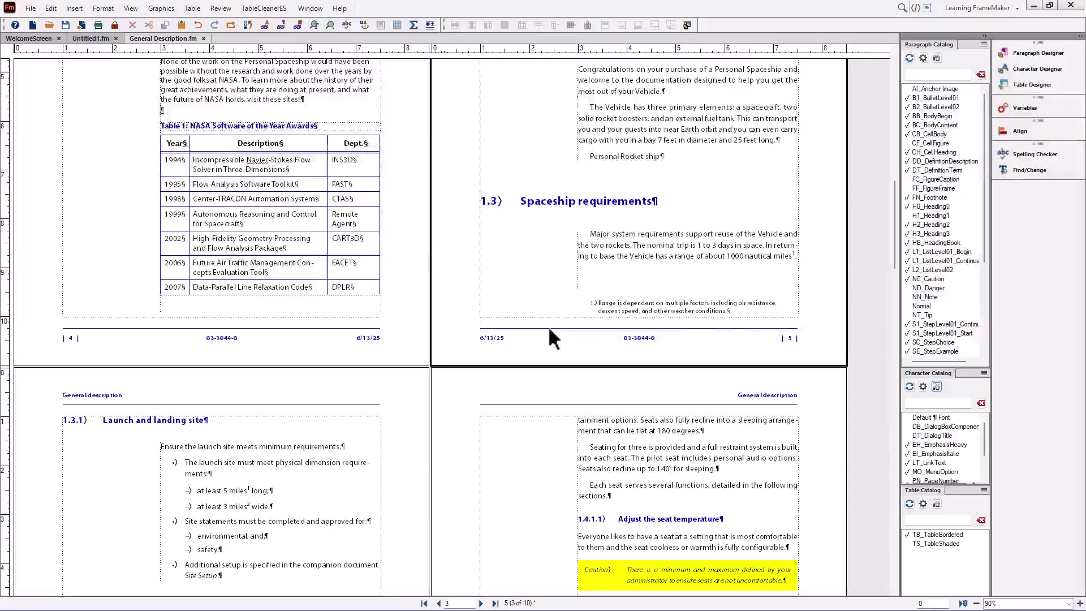
pyautogui.scroll(5, 548, 329)
pyautogui.scroll(5, 548, 326)
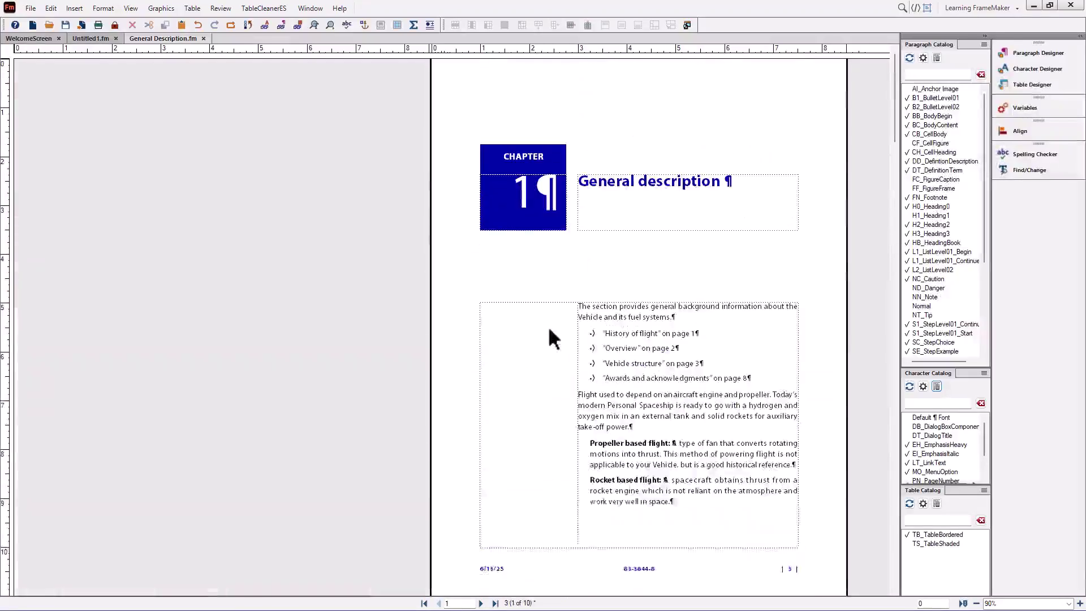
# Step: Display the master pages and examine the Left and Right master pages, placing the cursor in each one's body text frame
pyautogui.click(131, 8)
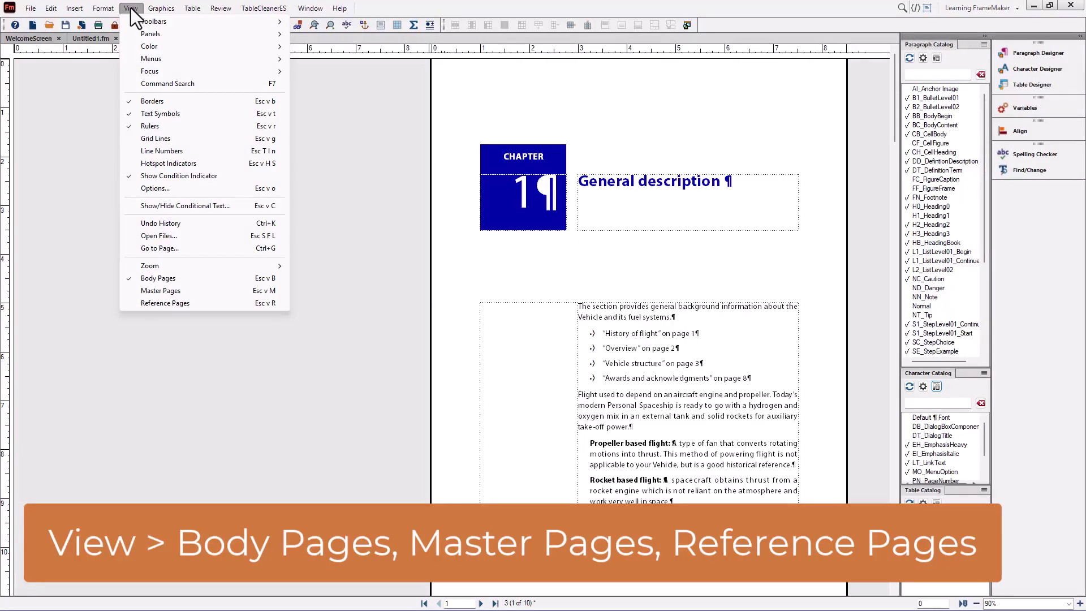
pyautogui.click(156, 293)
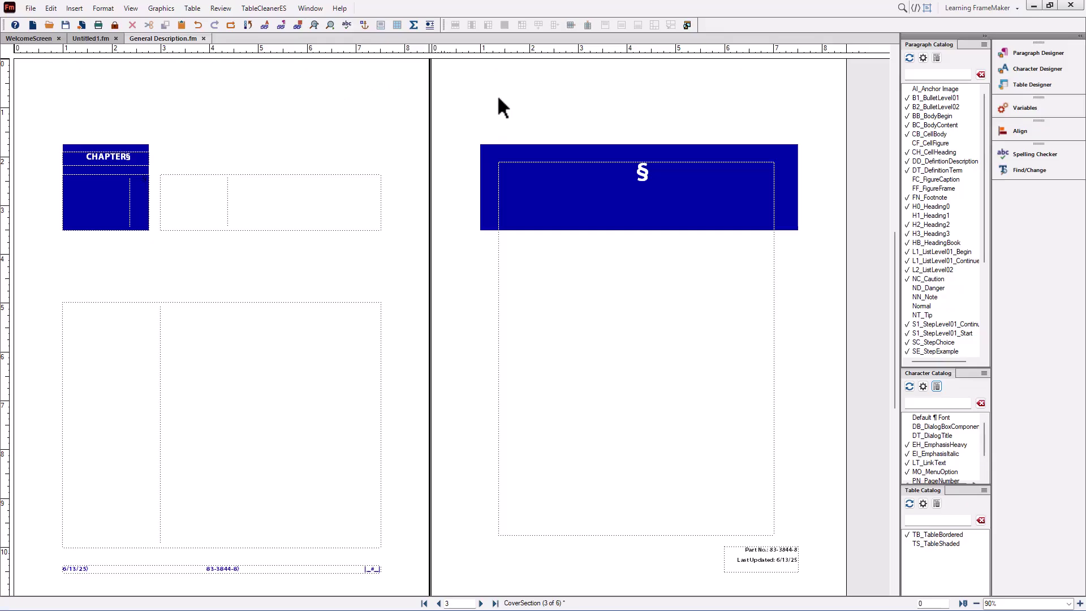
pyautogui.scroll(10, 498, 98)
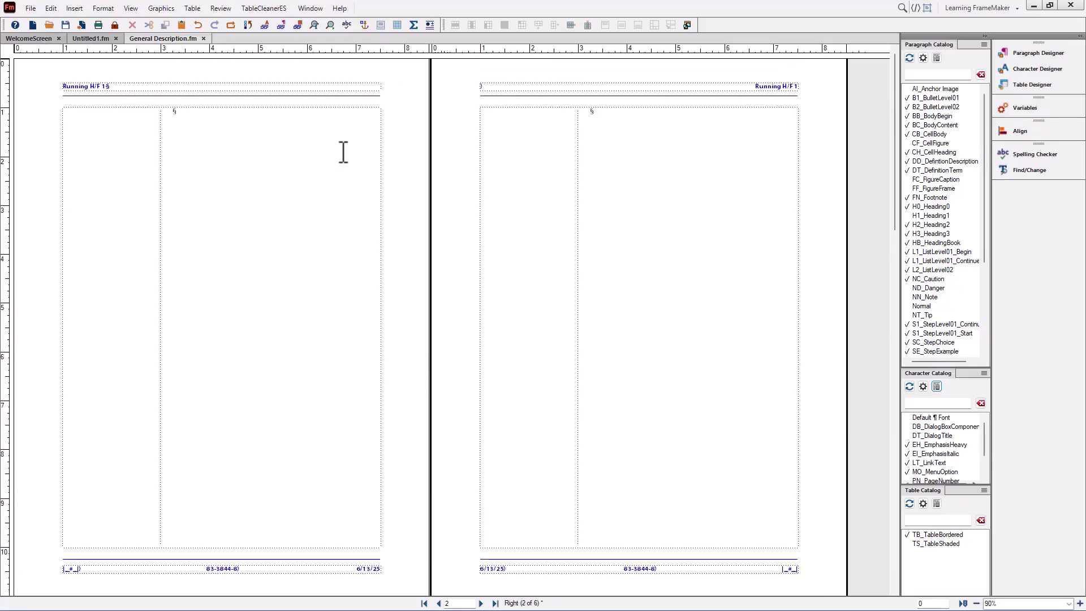
pyautogui.click(231, 172)
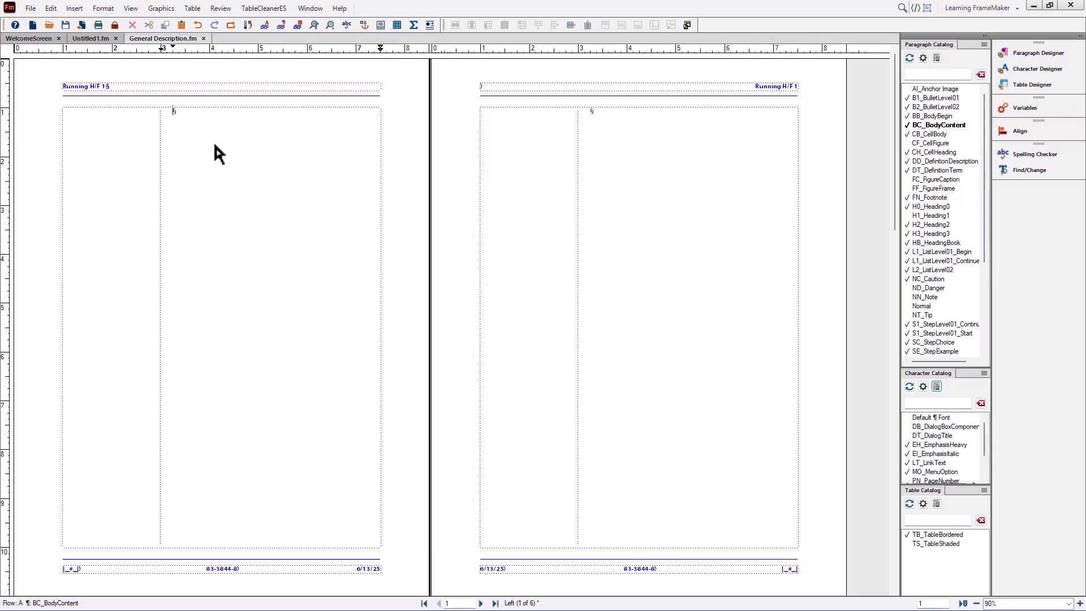
pyautogui.click(659, 170)
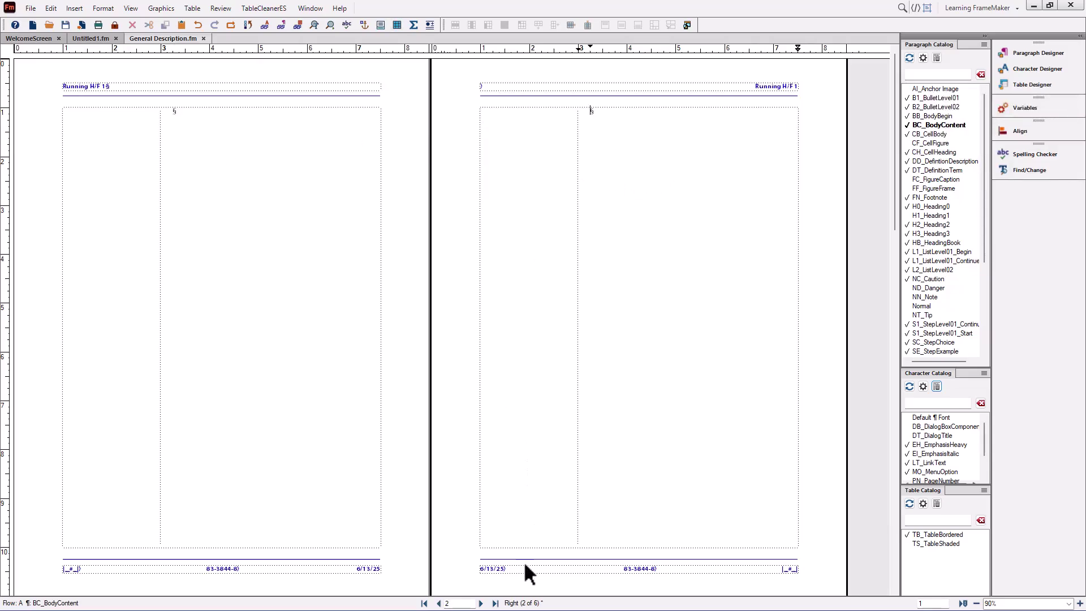
pyautogui.click(249, 244)
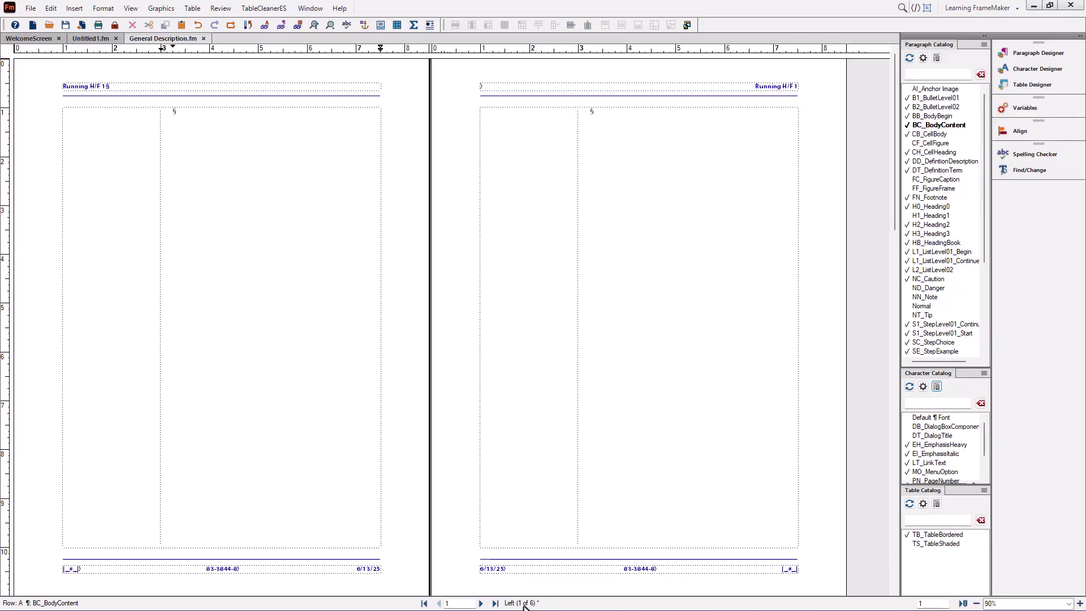
pyautogui.click(629, 390)
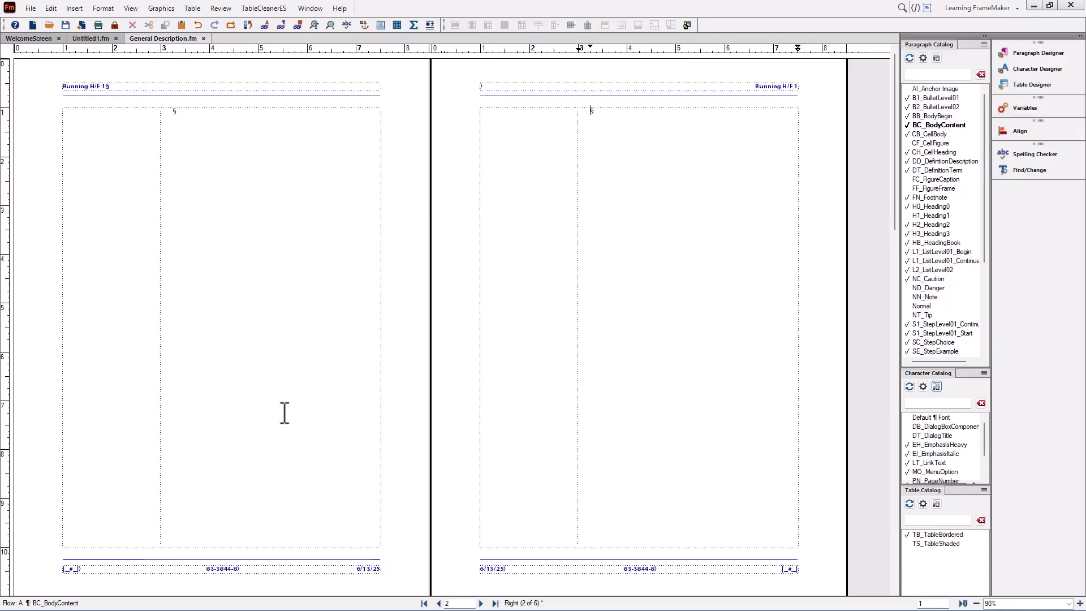
# Step: Enter a first name at the start of the Right master page's header, and check the right-hand page headers in the body pages
pyautogui.click(479, 85)
pyautogui.write('Barb')
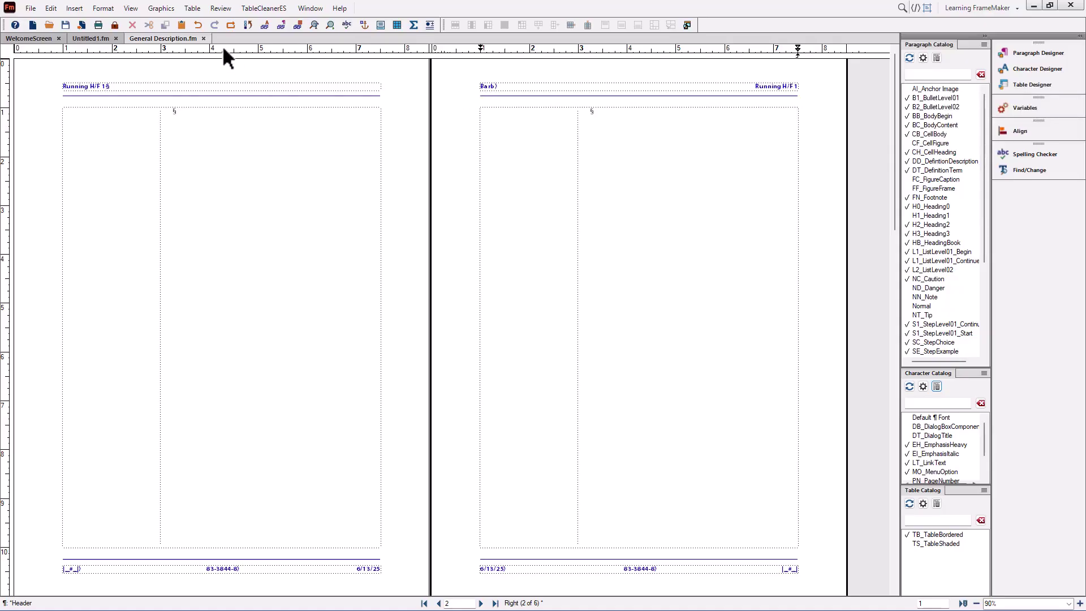
pyautogui.click(131, 9)
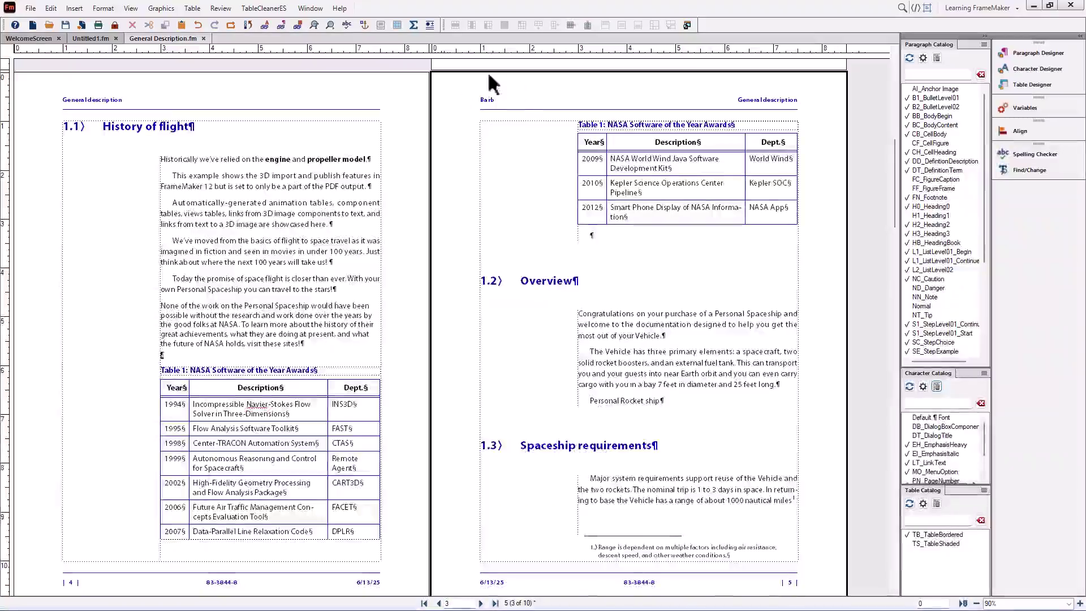
pyautogui.scroll(-5, 470, 113)
pyautogui.scroll(-5, 475, 120)
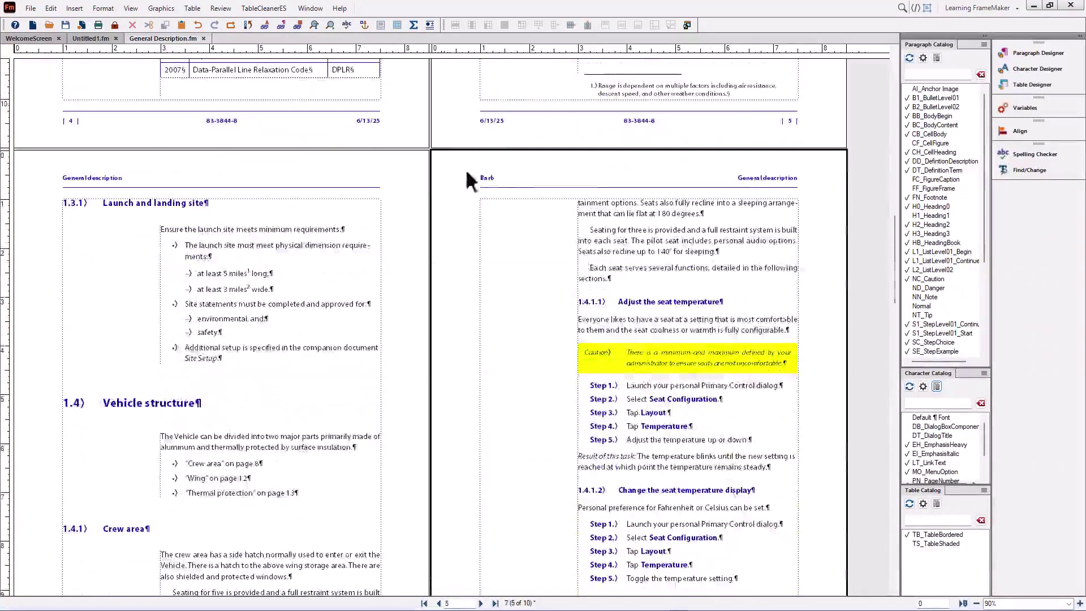
pyautogui.scroll(-6, 483, 169)
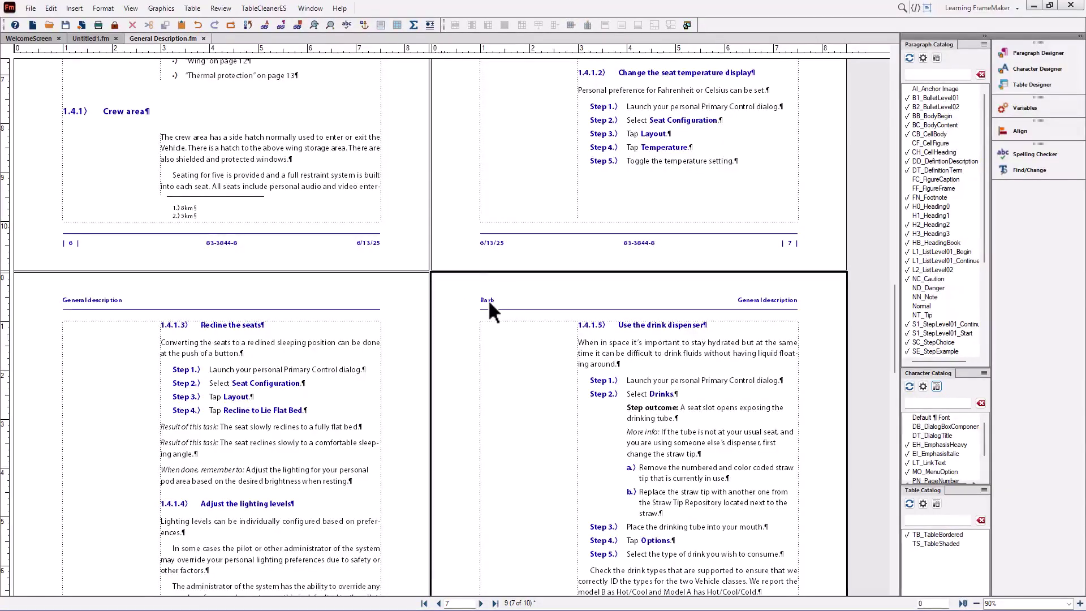
# Step: Return to the master pages and delete the name from the Right master page's header
pyautogui.click(131, 9)
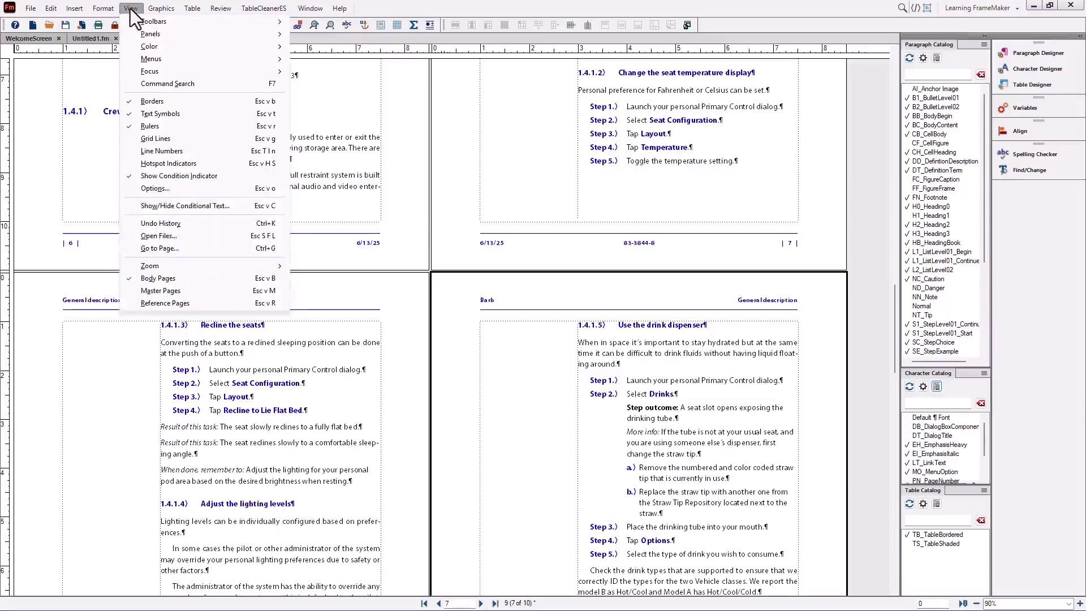
pyautogui.click(164, 290)
pyautogui.click(484, 86)
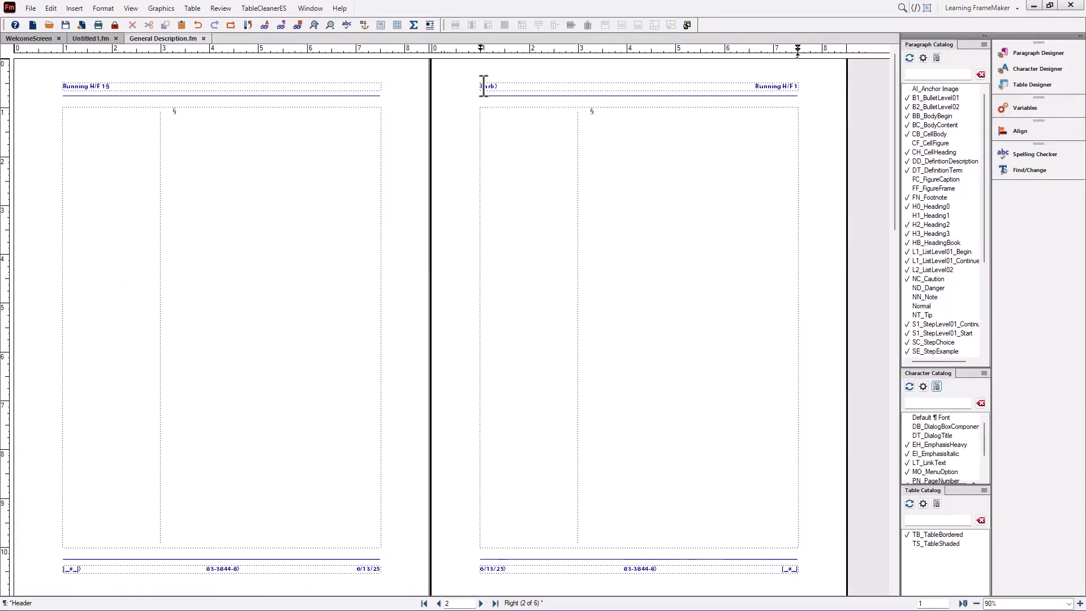
pyautogui.press('Delete')
# Step: Open the Running H/F 1 variable from the Left master page's header to inspect its definition
pyautogui.doubleClick(88, 86)
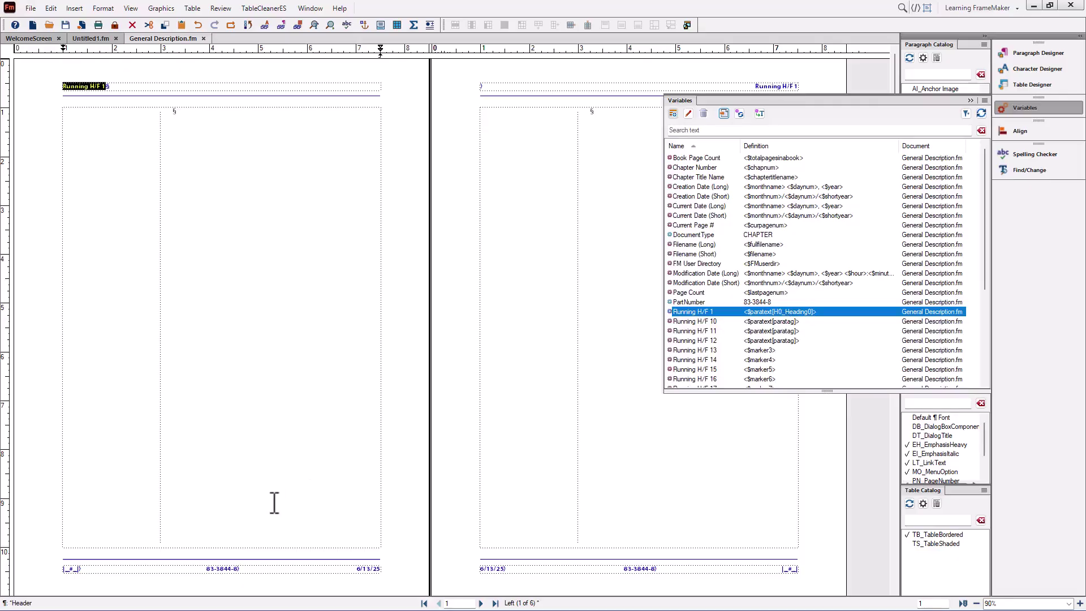
# Step: Set the definition of the PartNumber variable in the Left master page's footer to 123 and update it
pyautogui.click(220, 569)
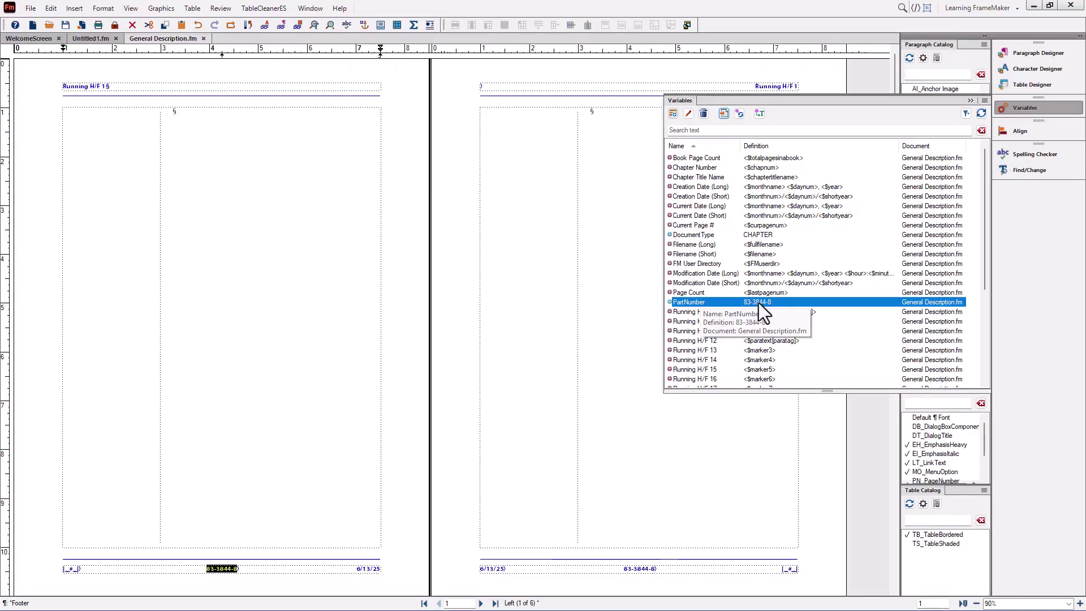
pyautogui.click(687, 113)
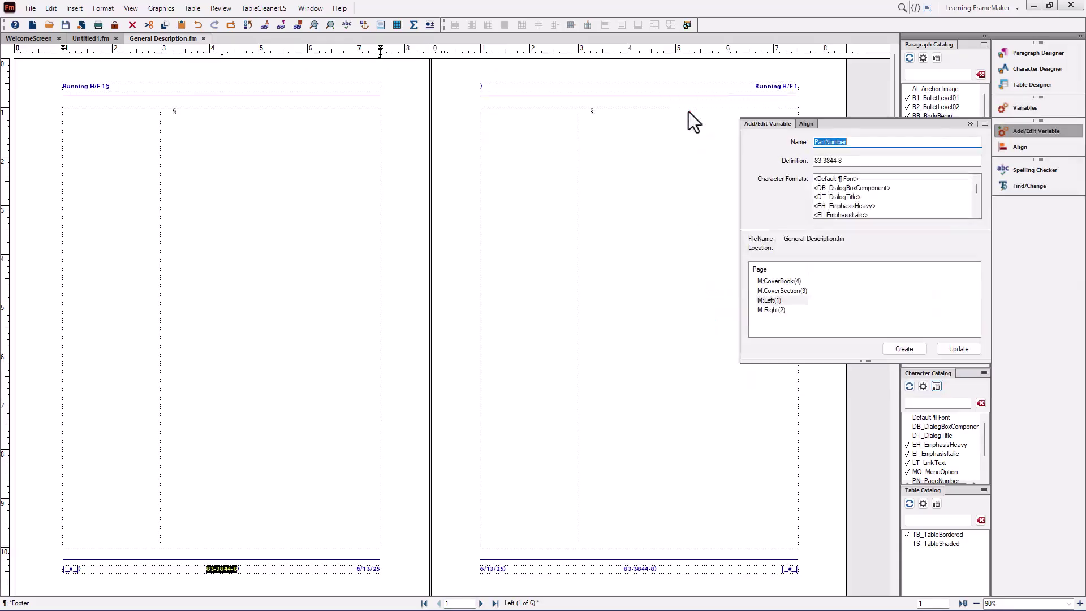
pyautogui.click(850, 161)
pyautogui.moveTo(850, 161); pyautogui.dragTo(760, 170)
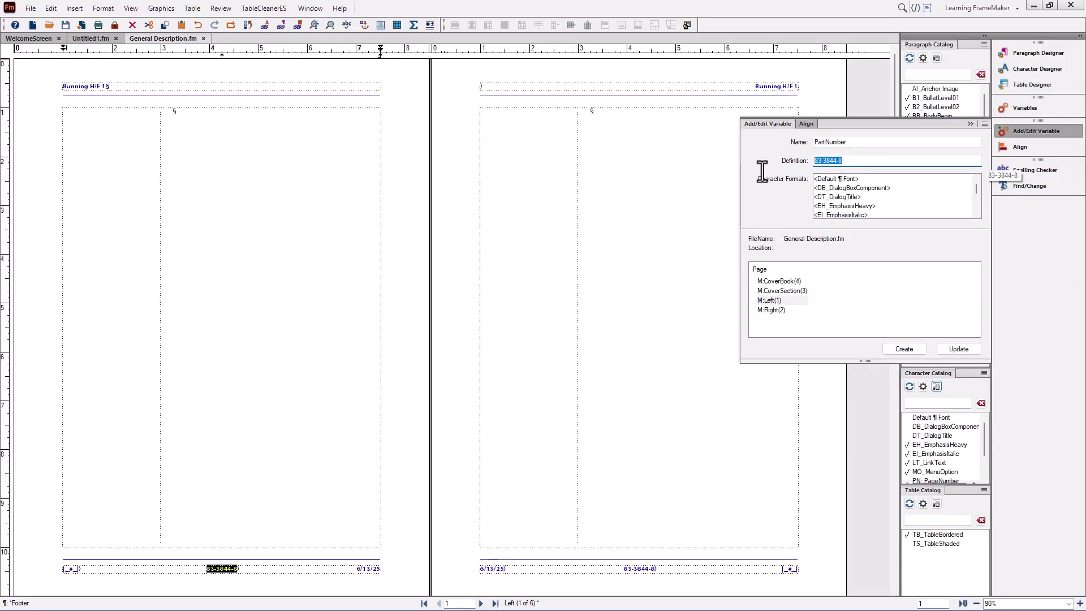
pyautogui.write('123')
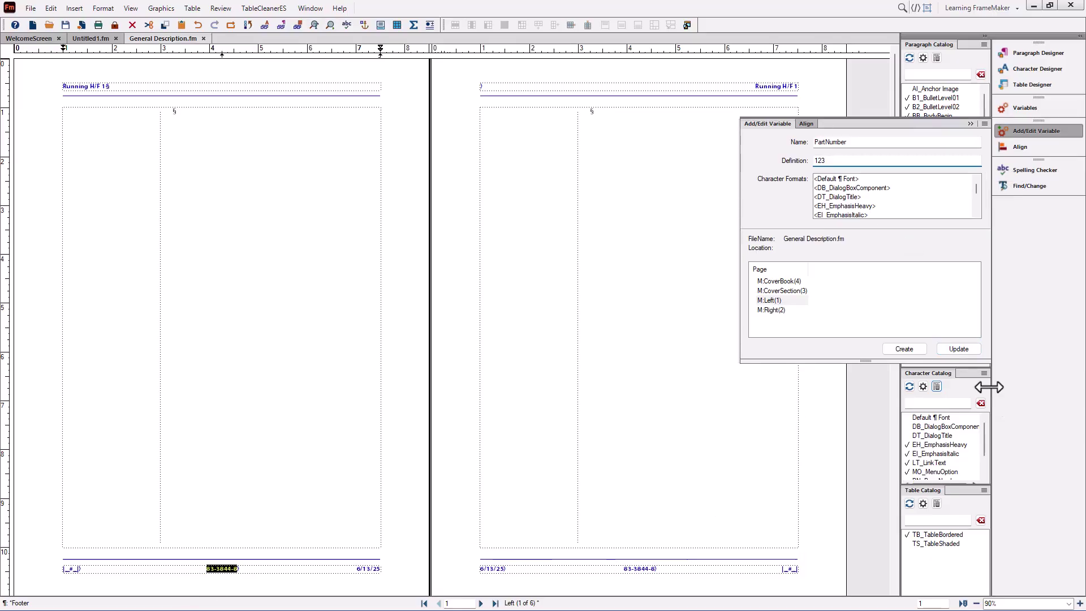
pyautogui.click(959, 349)
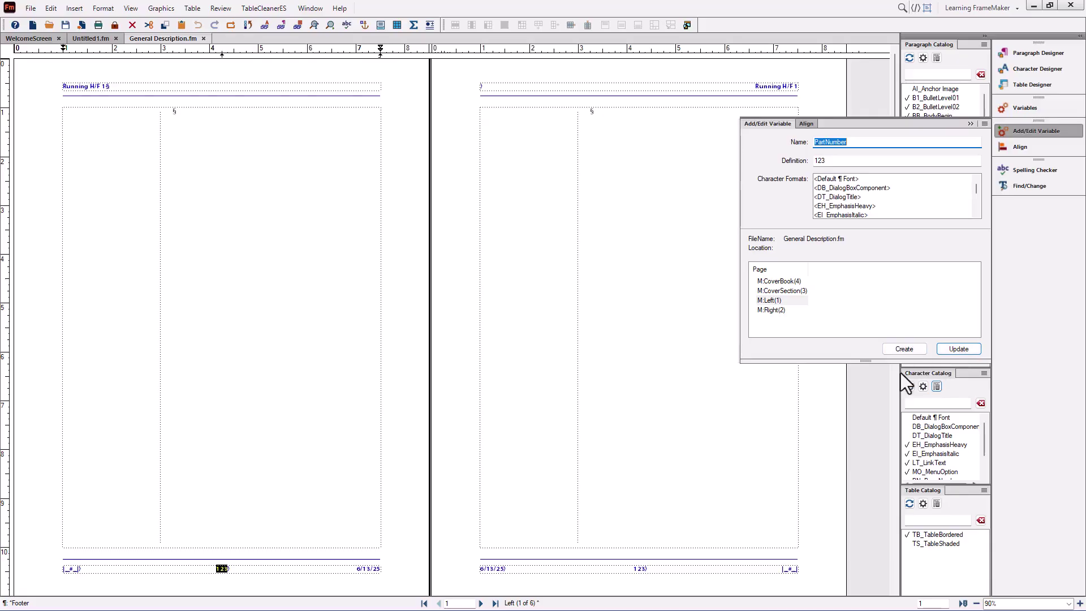
# Step: Inspect the variables behind the date and the page number in the Left master page's footer
pyautogui.click(362, 568)
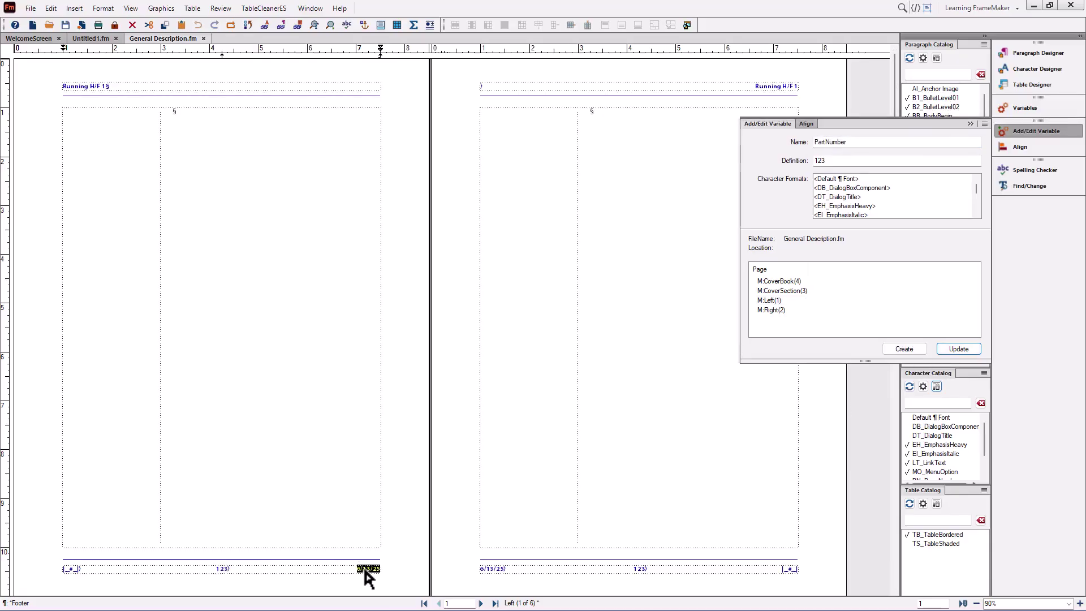
pyautogui.doubleClick(364, 570)
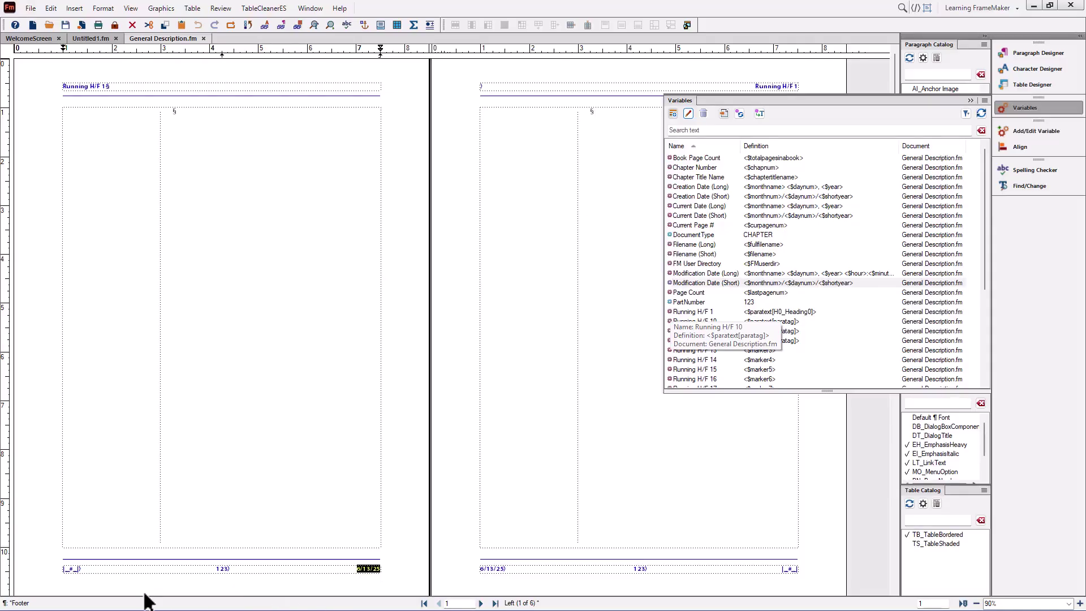
pyautogui.click(71, 568)
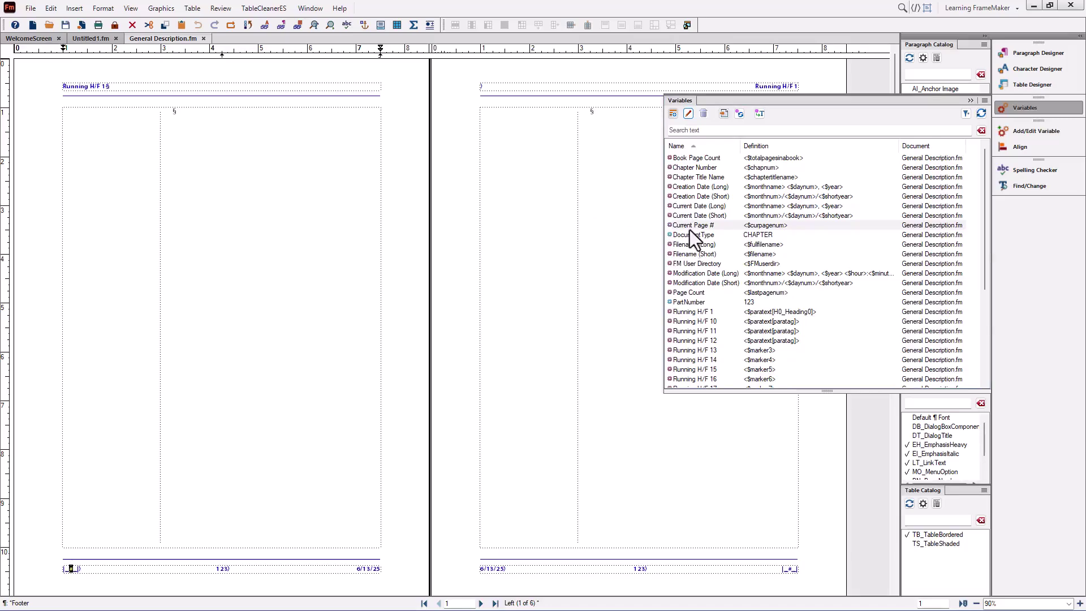
pyautogui.moveTo(690, 225)
# Step: Copy the footer line from the Right master page and paste it onto the CoverSection master page
pyautogui.click(571, 559)
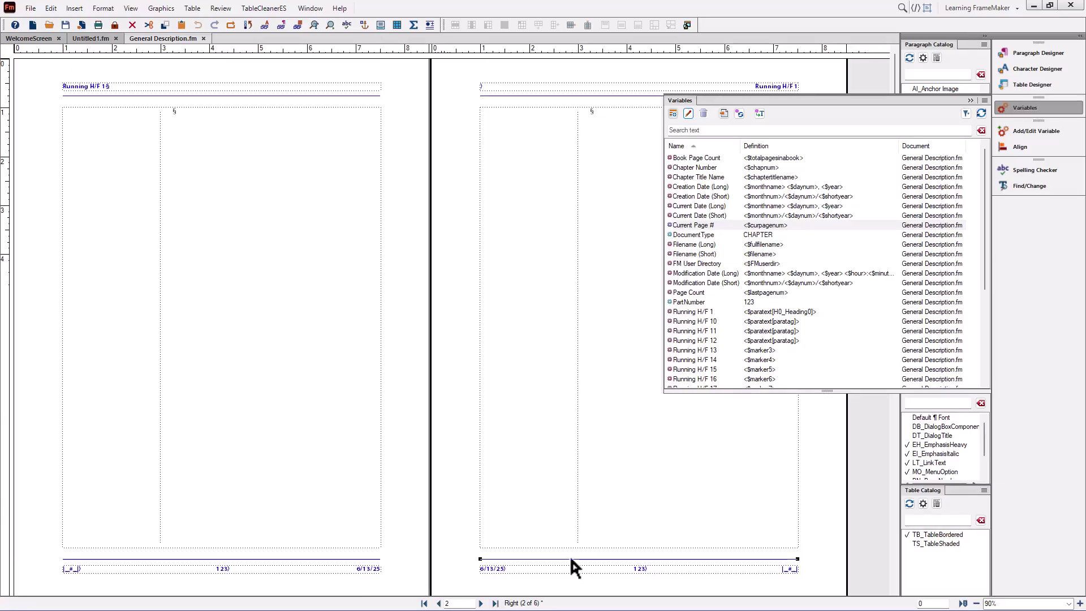
pyautogui.rightClick(570, 559)
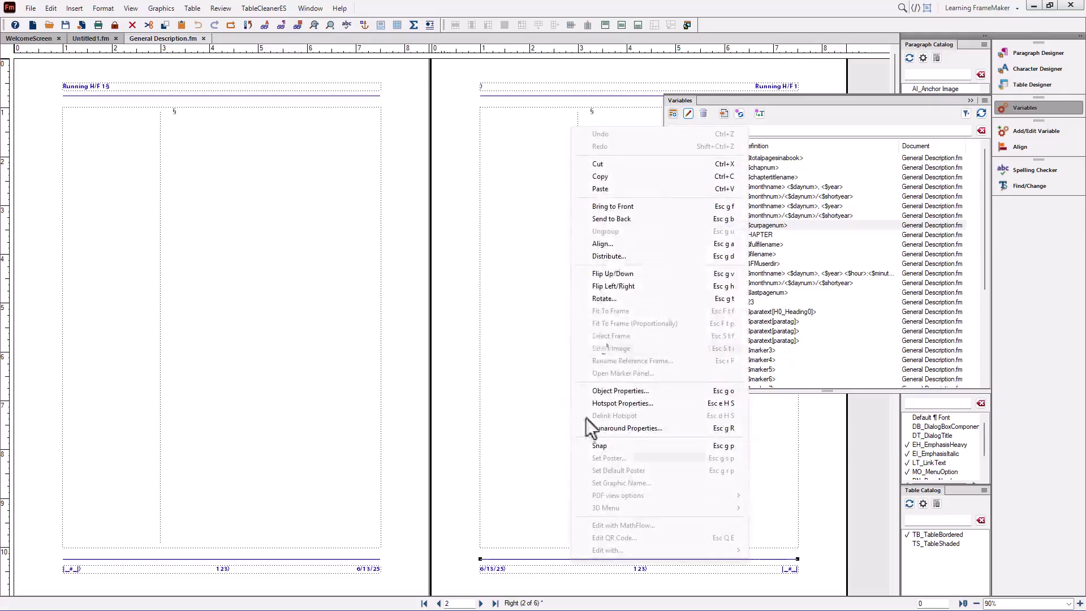
pyautogui.click(604, 179)
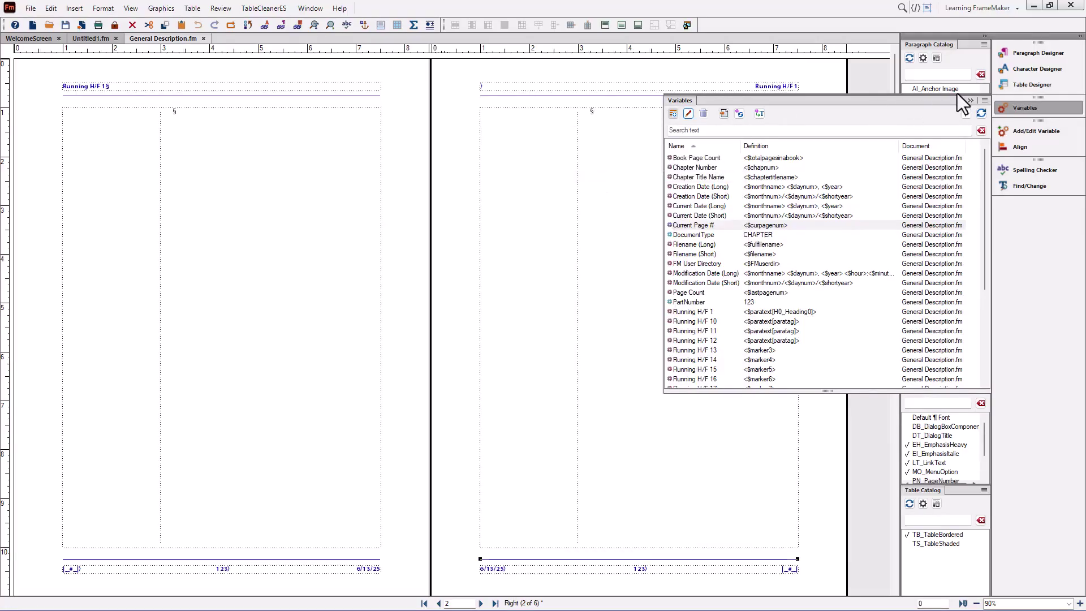
pyautogui.click(969, 102)
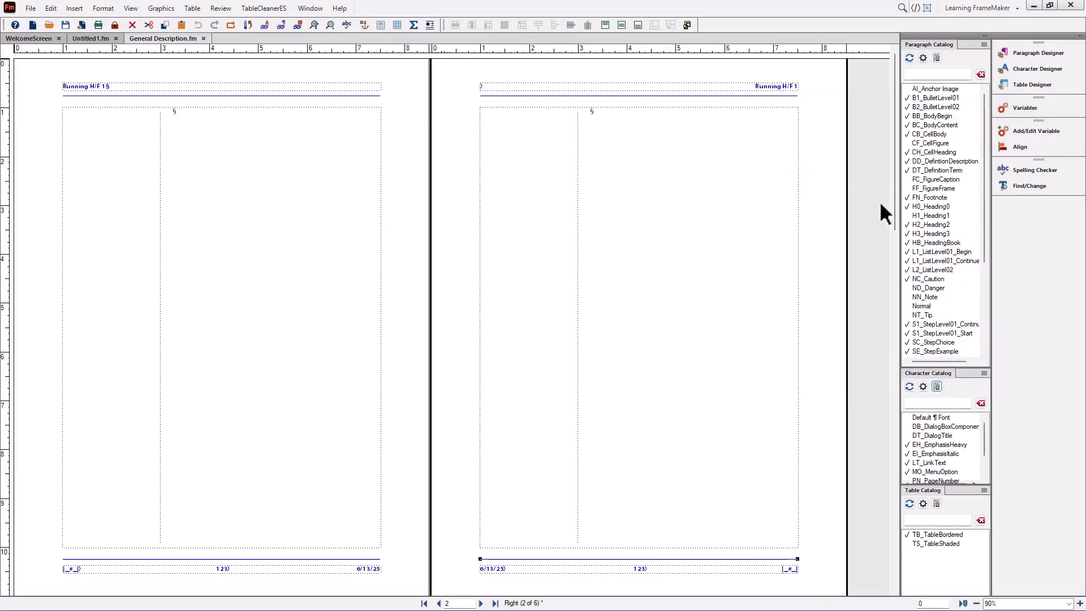
pyautogui.click(481, 602)
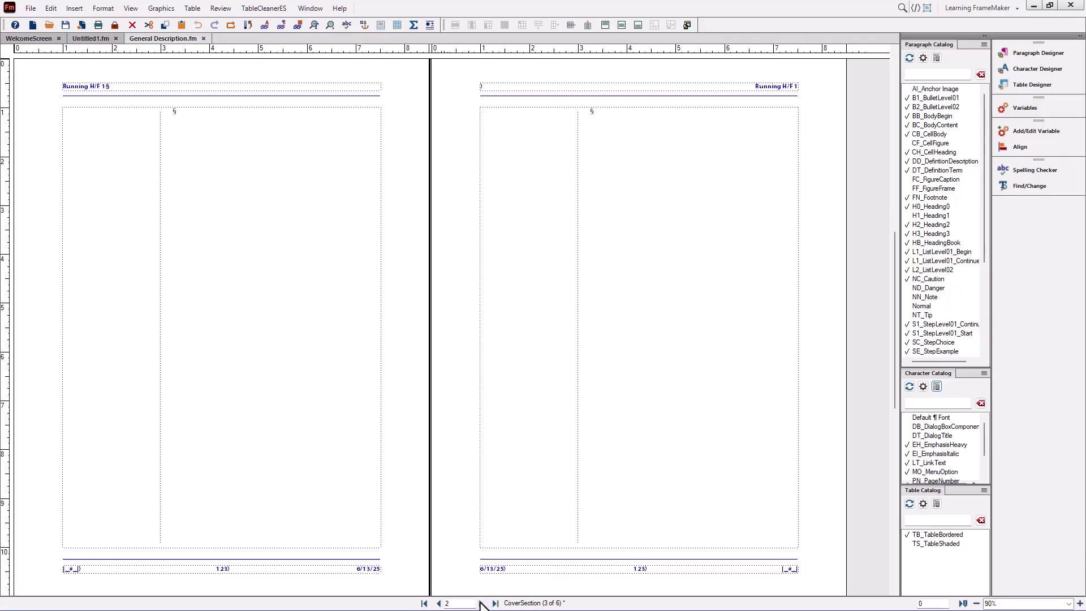
pyautogui.click(565, 390)
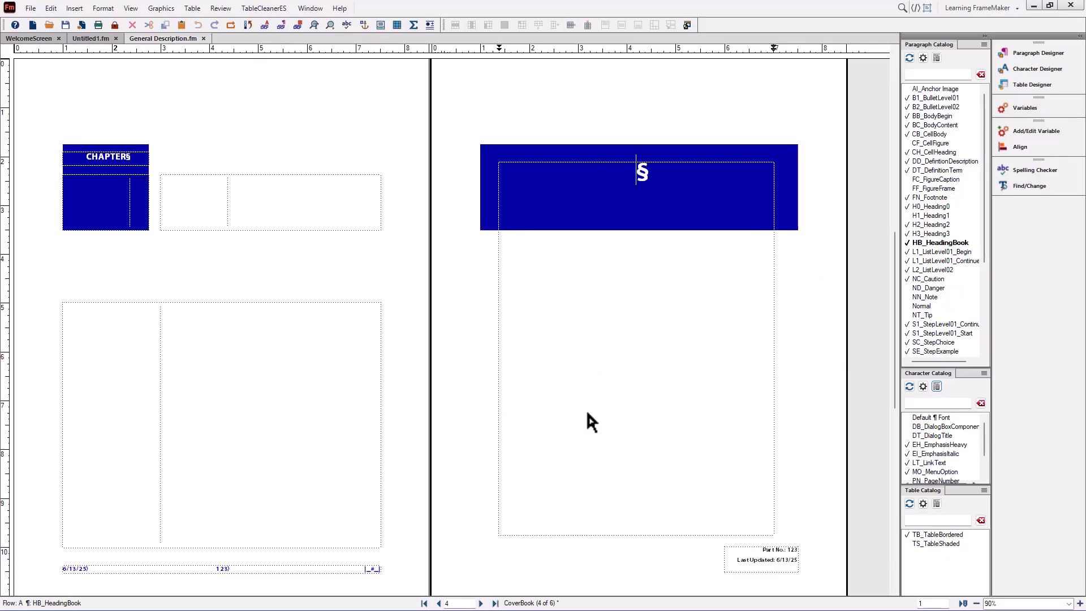
pyautogui.click(240, 254)
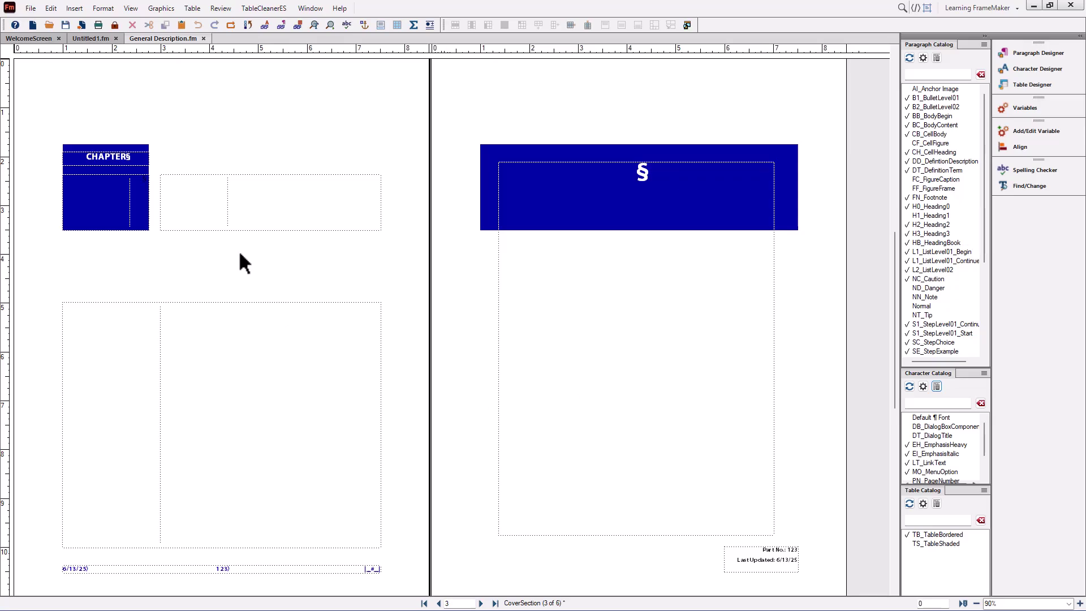
pyautogui.click(205, 410)
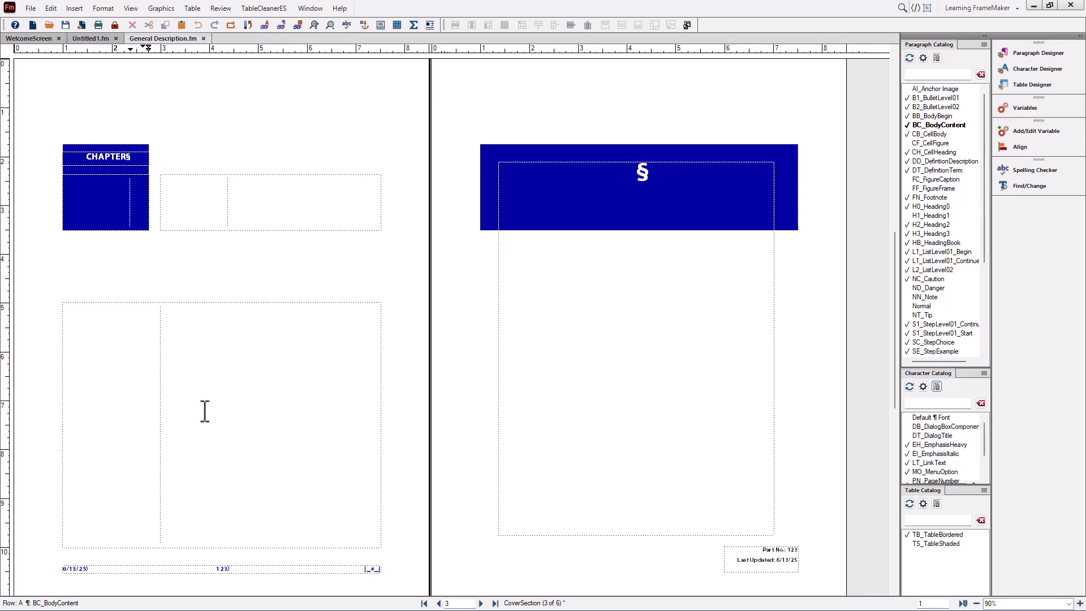
pyautogui.rightClick(198, 262)
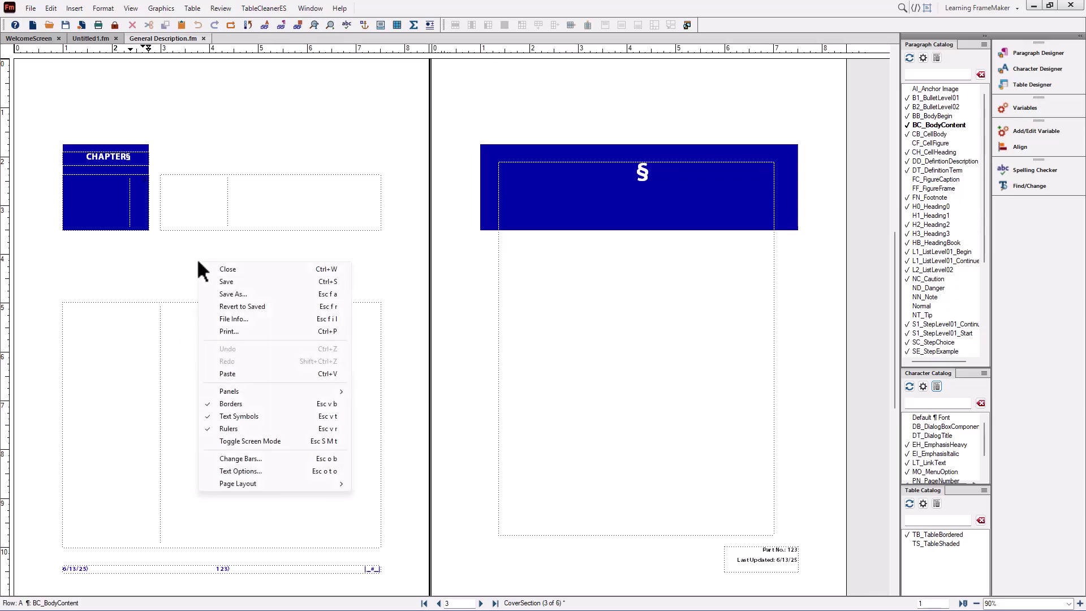
pyautogui.click(226, 373)
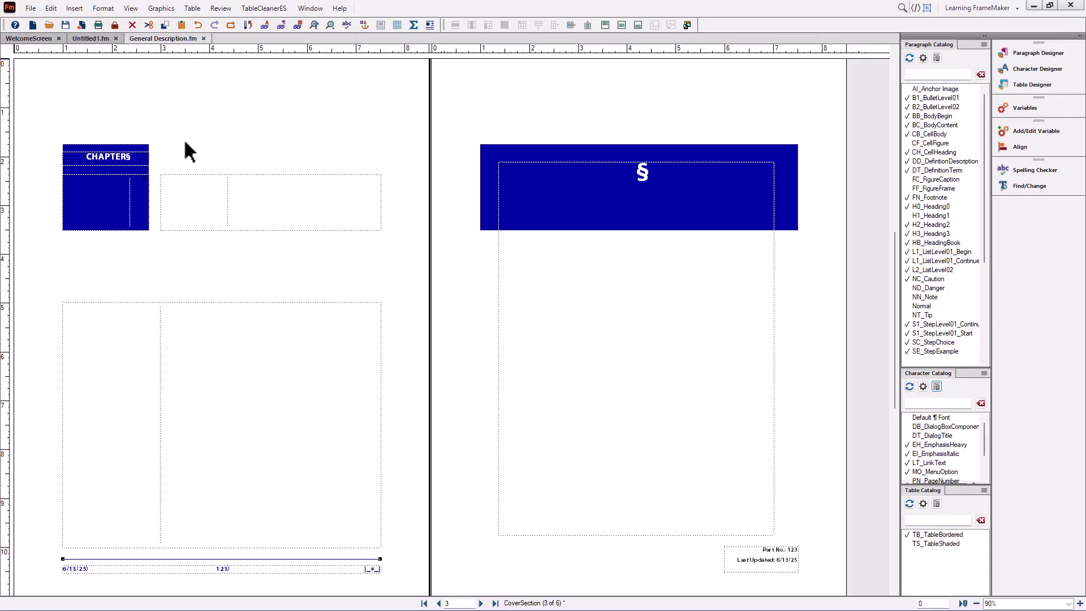
# Step: Return to the body pages and check the footer line on the chapter's first page
pyautogui.click(131, 6)
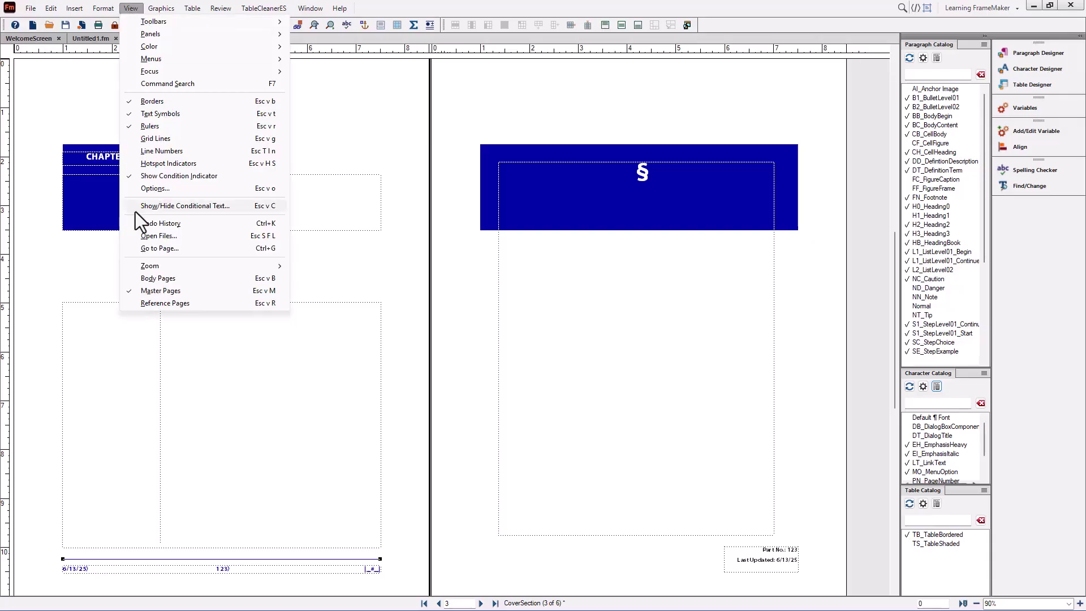
pyautogui.click(142, 278)
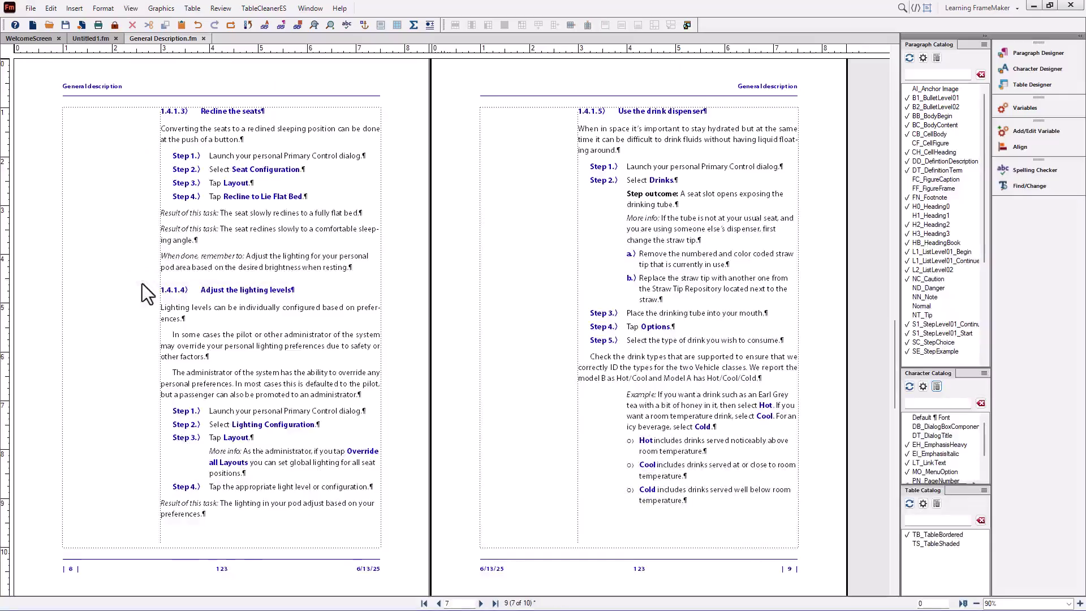
pyautogui.scroll(20, 422, 276)
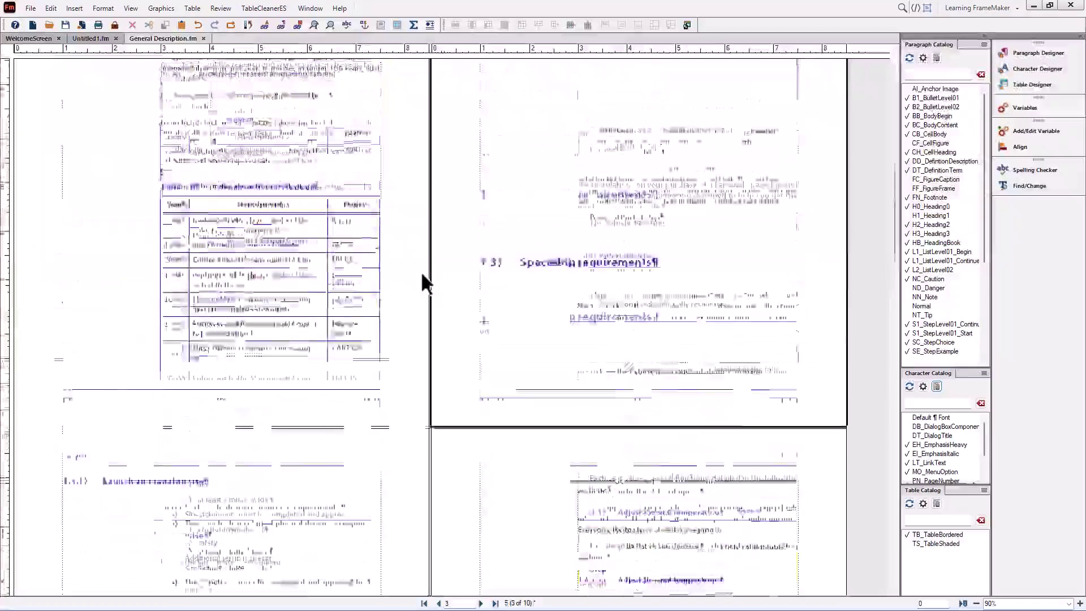
pyautogui.scroll(3, 421, 271)
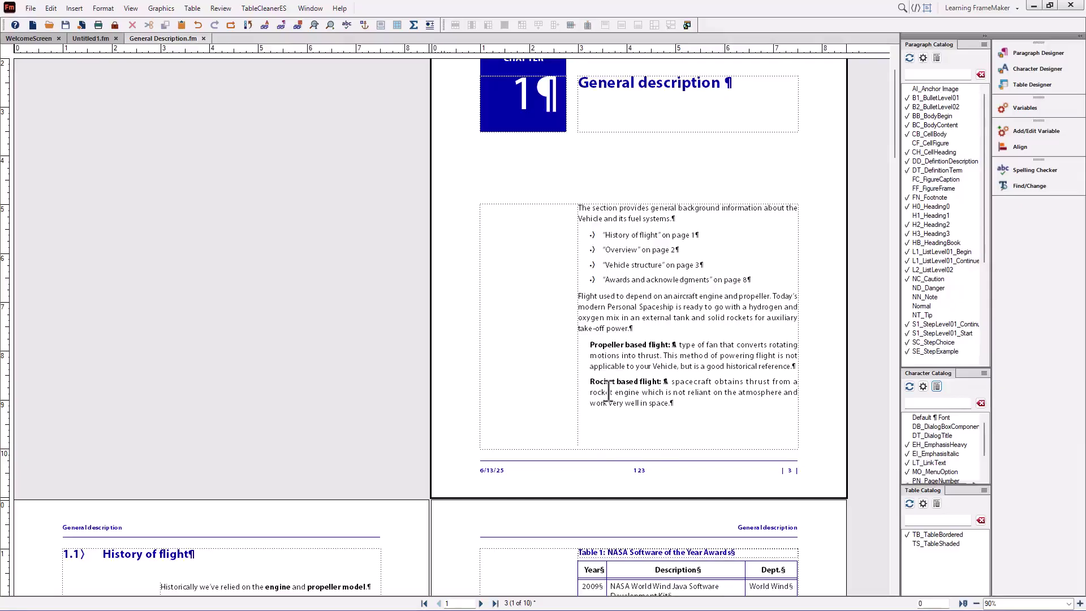
pyautogui.scroll(2, 615, 316)
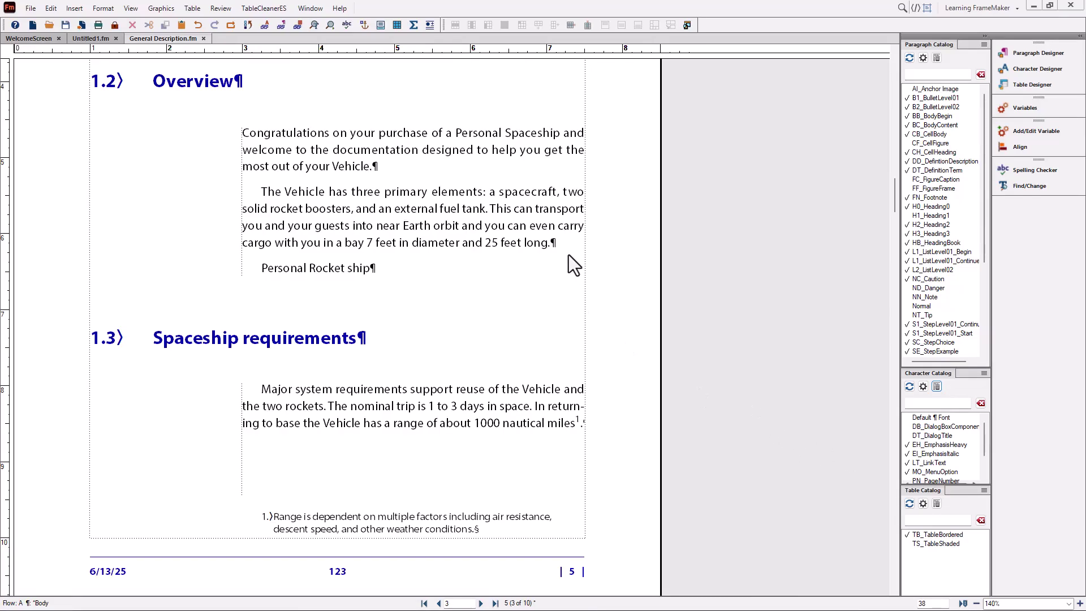
# Step: Add an empty paragraph after the one ending in "25 feet long." in the Overview section
pyautogui.click(554, 244)
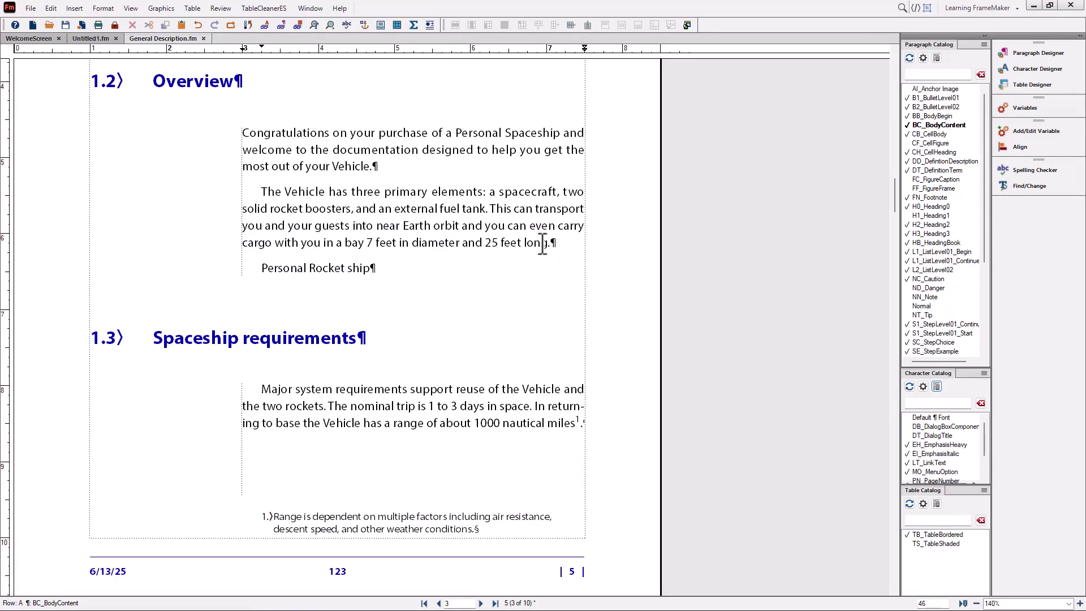
pyautogui.press('Return')
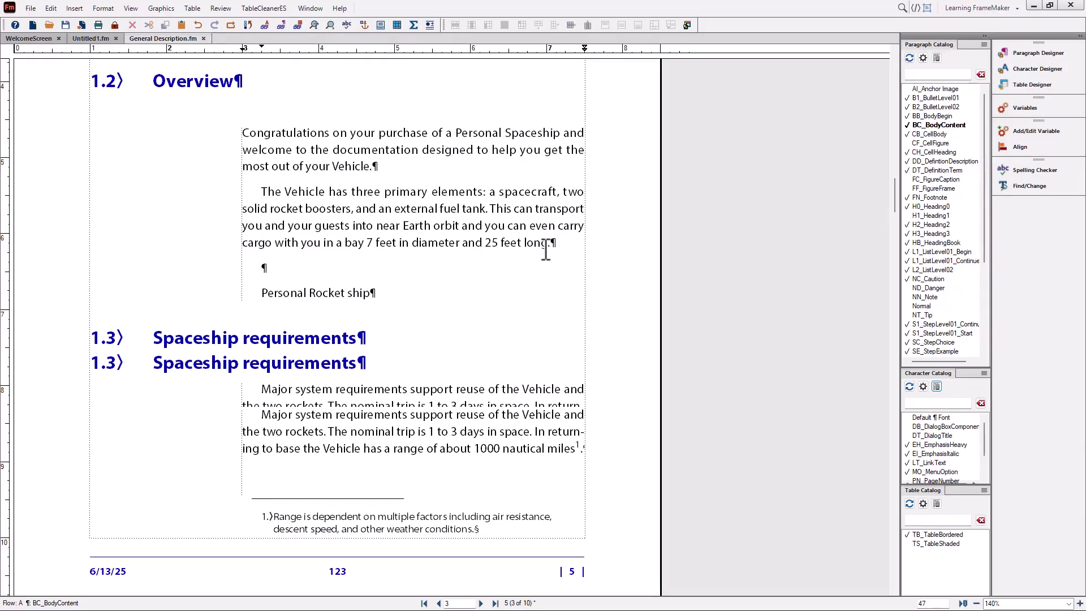
pyautogui.press('BackSpace')
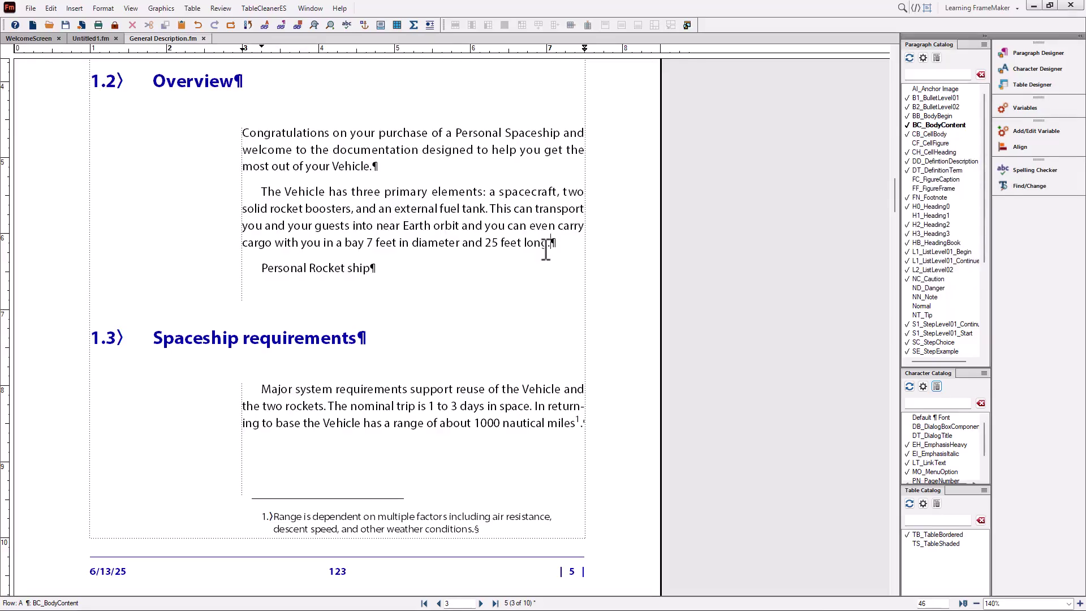
pyautogui.press('Return')
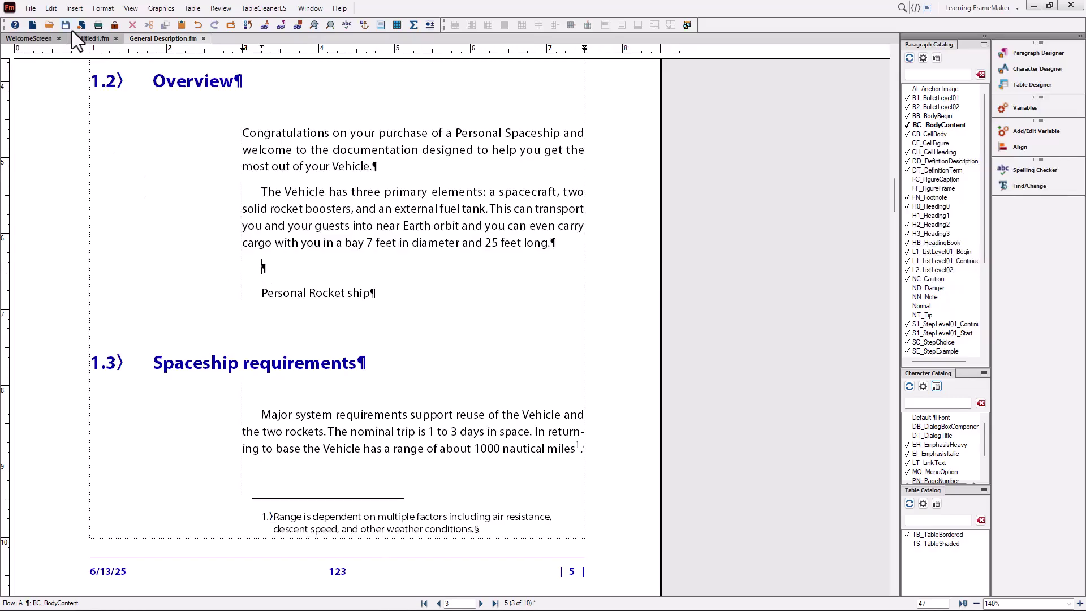
# Step: Import spaceship wide.ai by reference into the empty paragraph and apply the AI_Anchor Image paragraph format to it
pyautogui.click(29, 10)
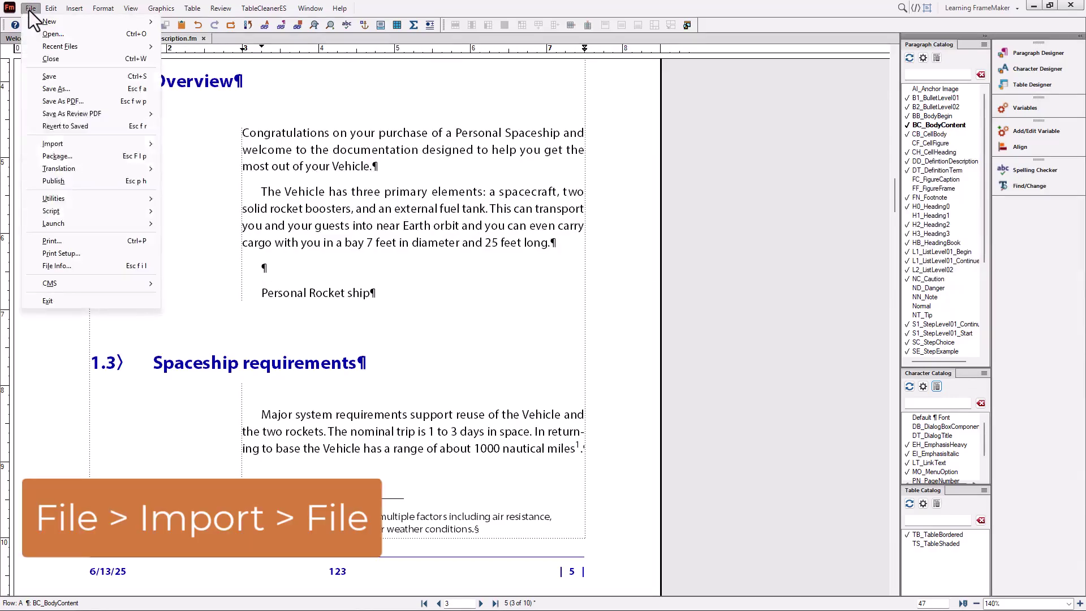
pyautogui.moveTo(39, 147)
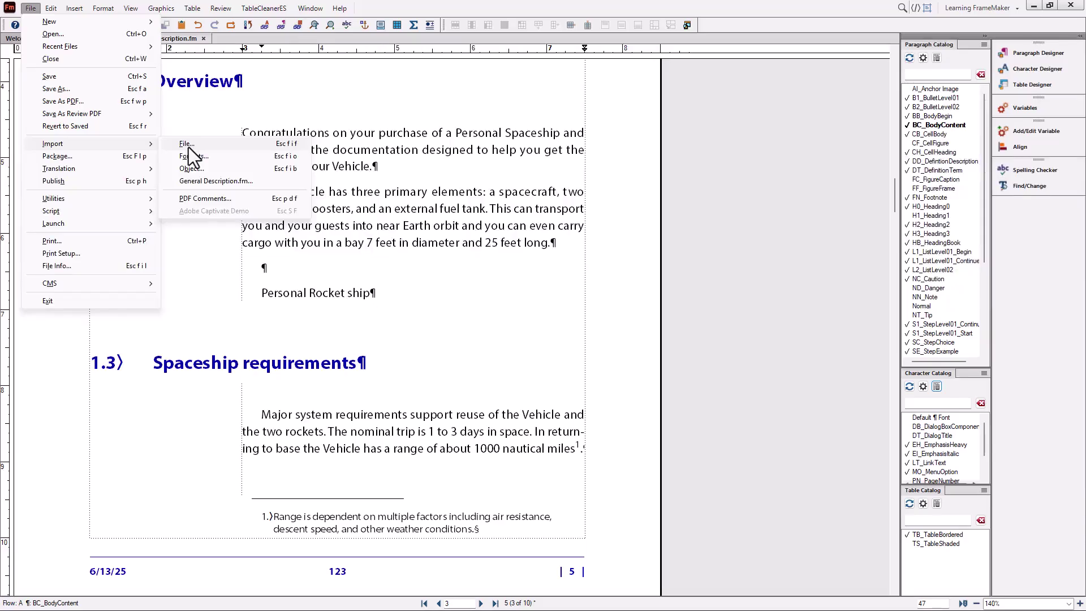
pyautogui.click(187, 144)
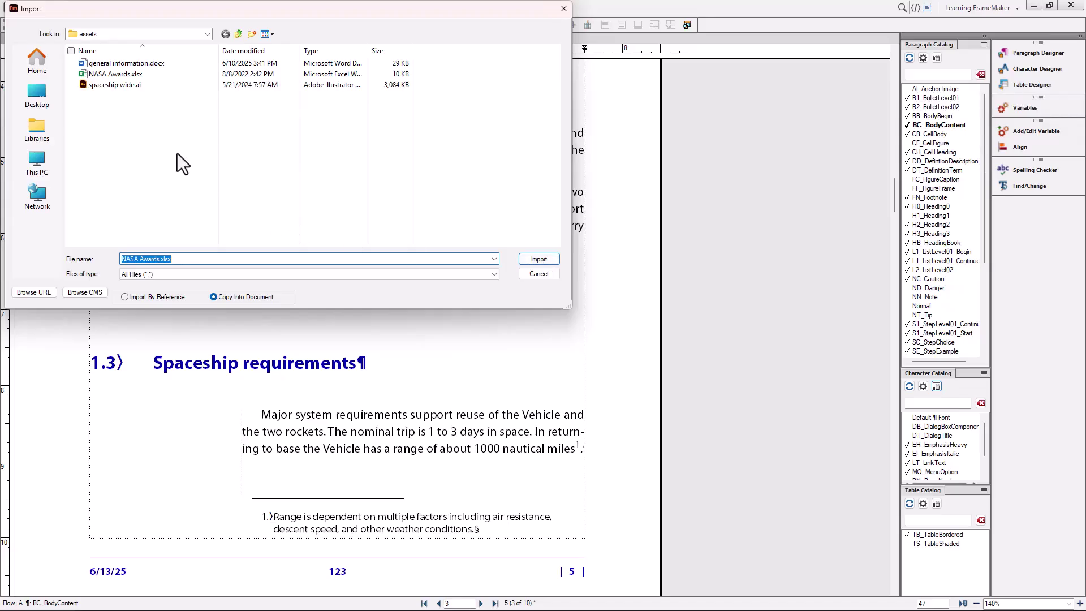
pyautogui.click(113, 87)
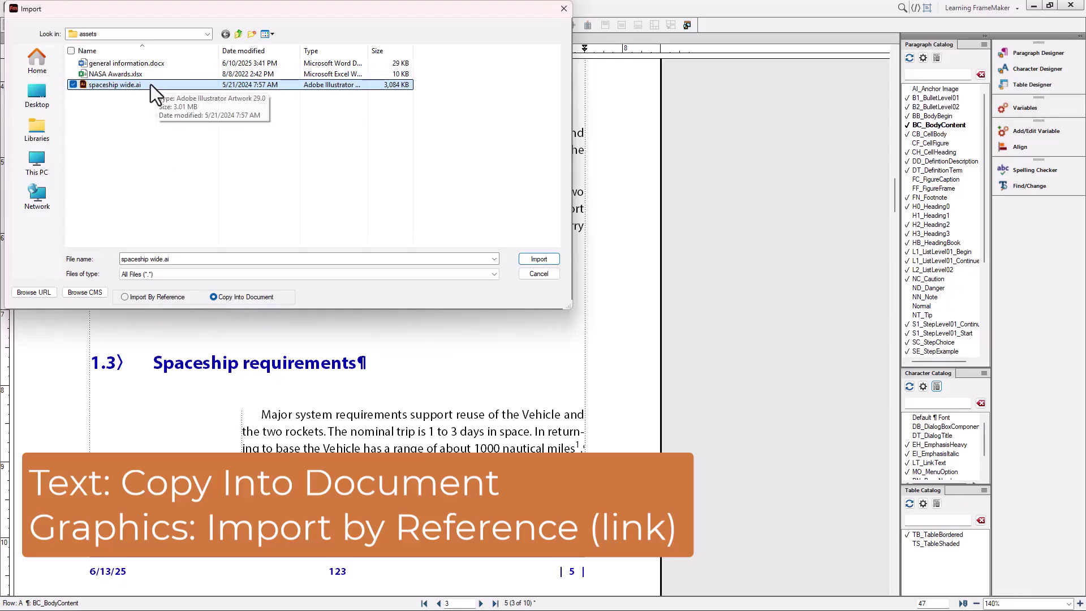
pyautogui.click(123, 296)
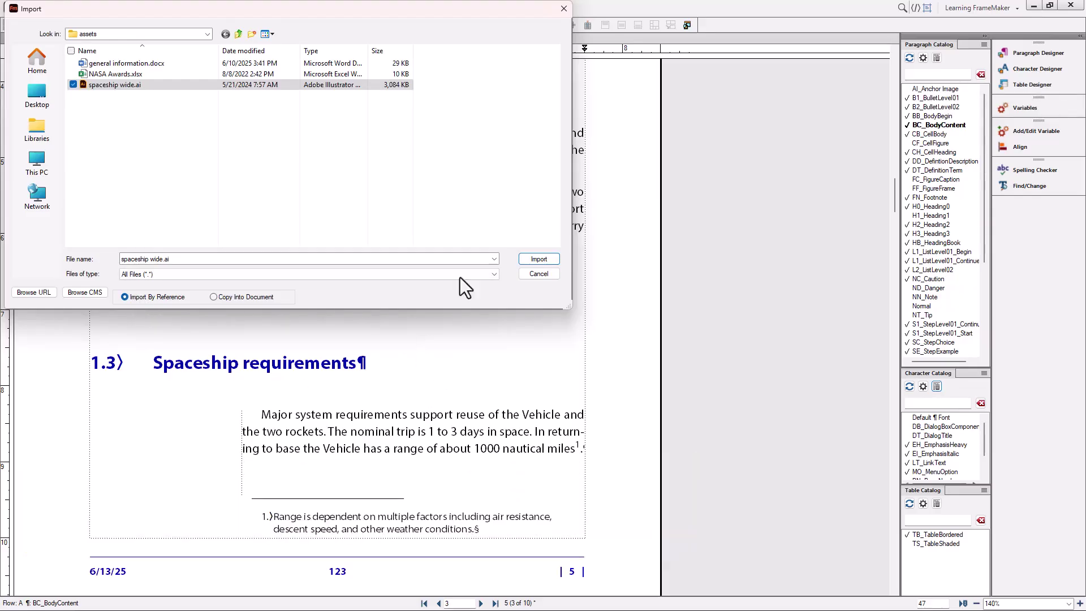
pyautogui.click(537, 262)
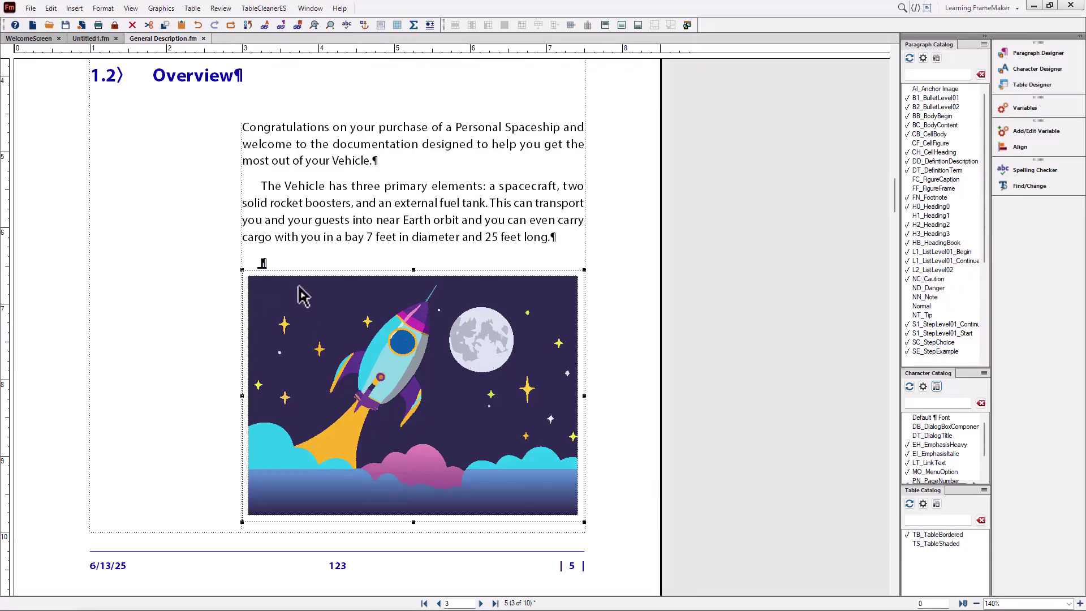
pyautogui.click(276, 260)
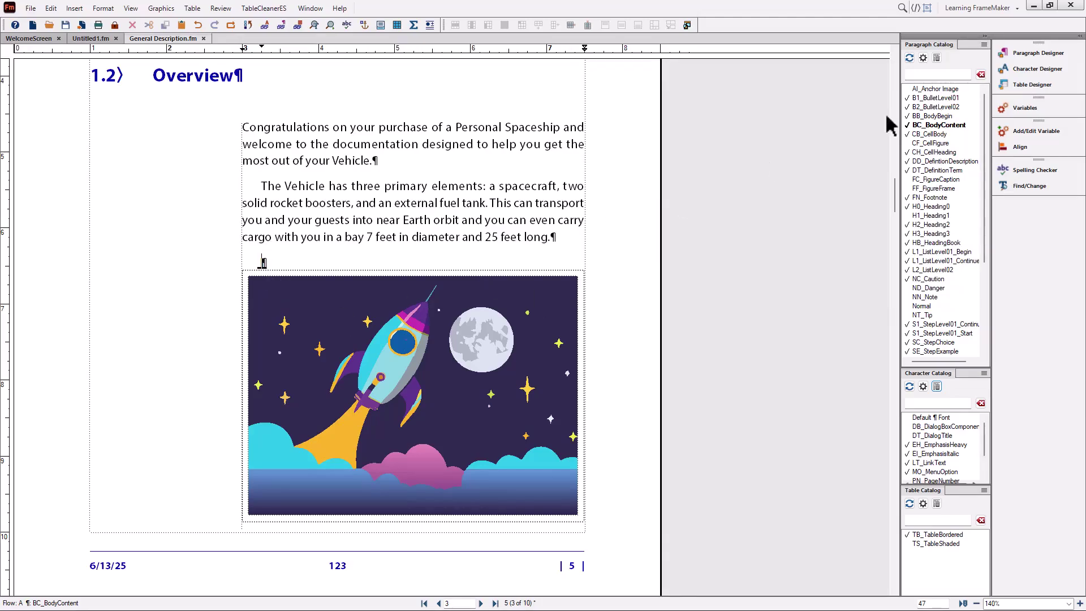
pyautogui.click(932, 91)
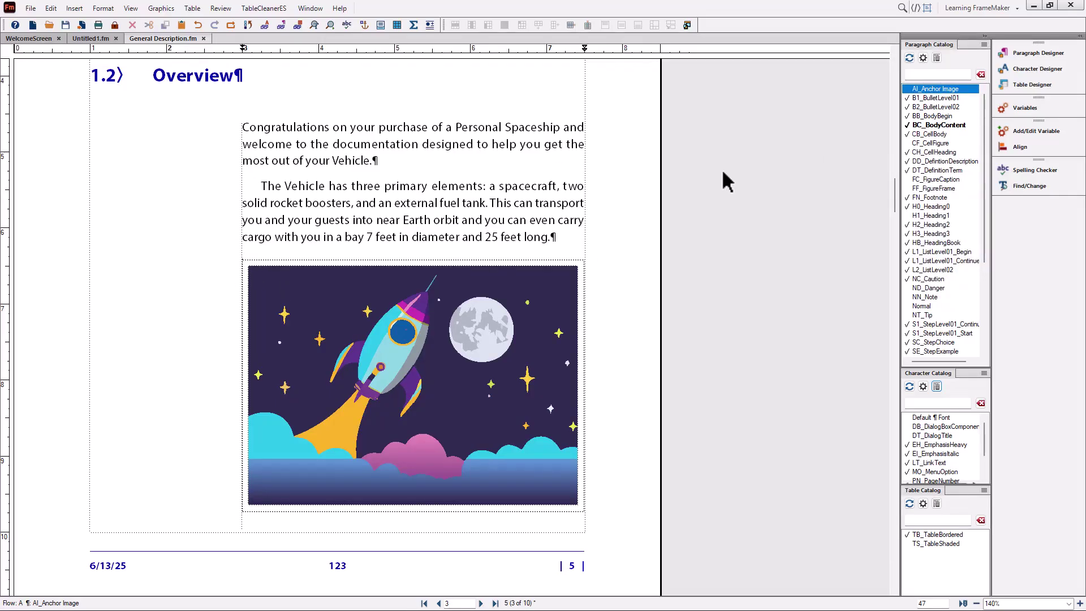
# Step: Try the BC_BodyContent paragraph format on the spaceship image's paragraph, and reapply AI_Anchor Image to it
pyautogui.click(926, 125)
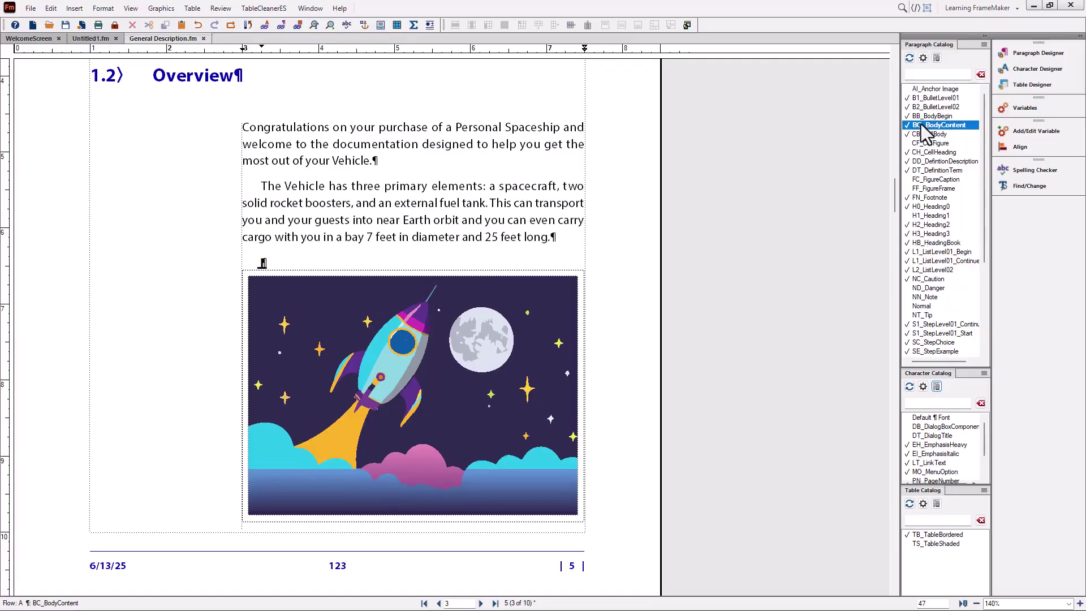
pyautogui.click(929, 89)
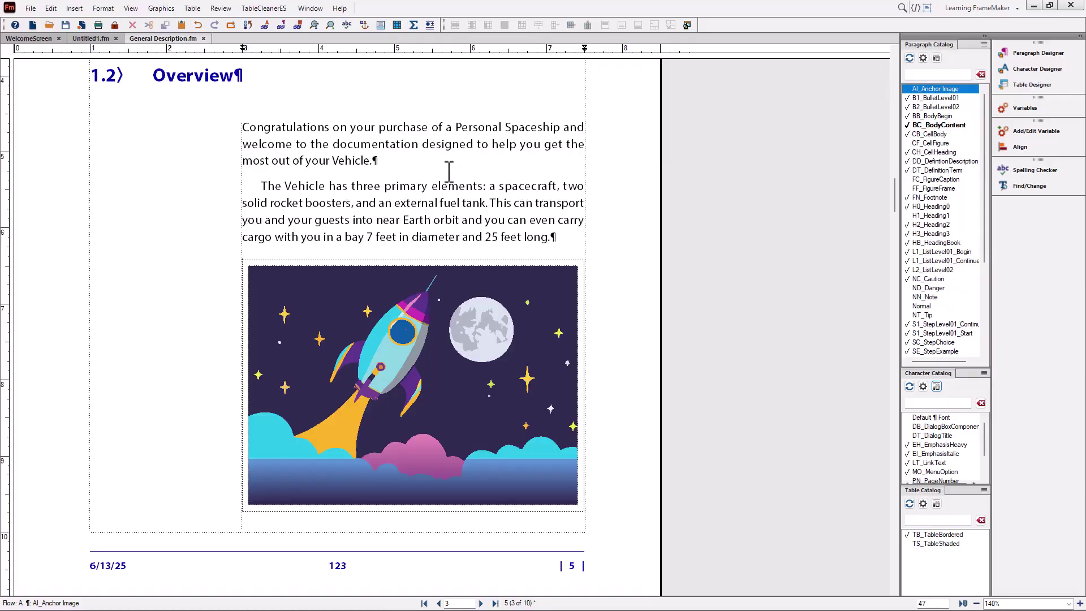
# Step: Delete the "Congratulations on your purchase" paragraph at the start of the Overview section
pyautogui.click(288, 149)
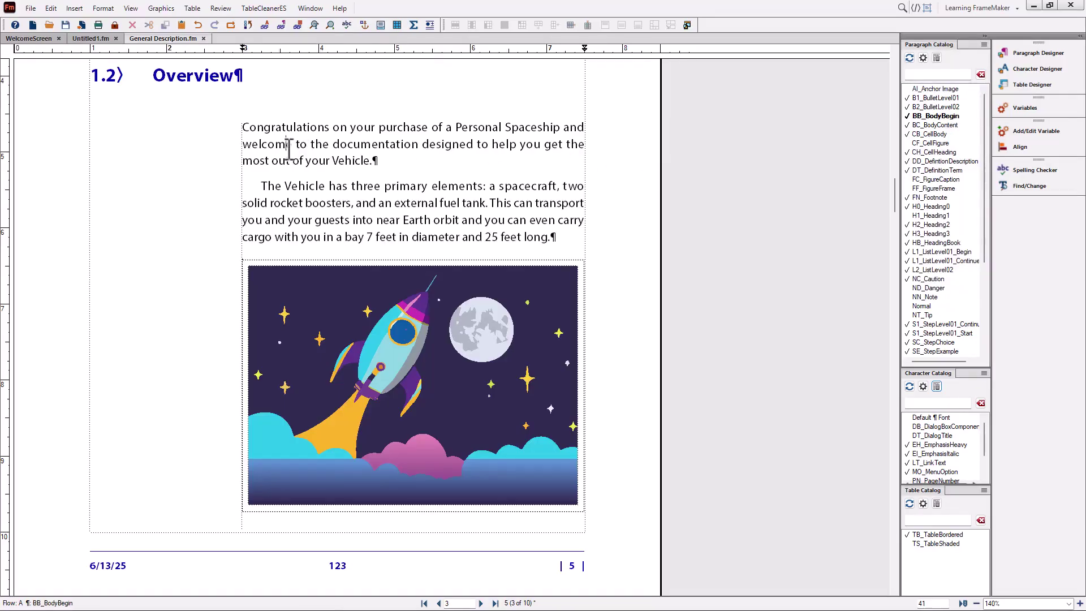
pyautogui.tripleClick(289, 149)
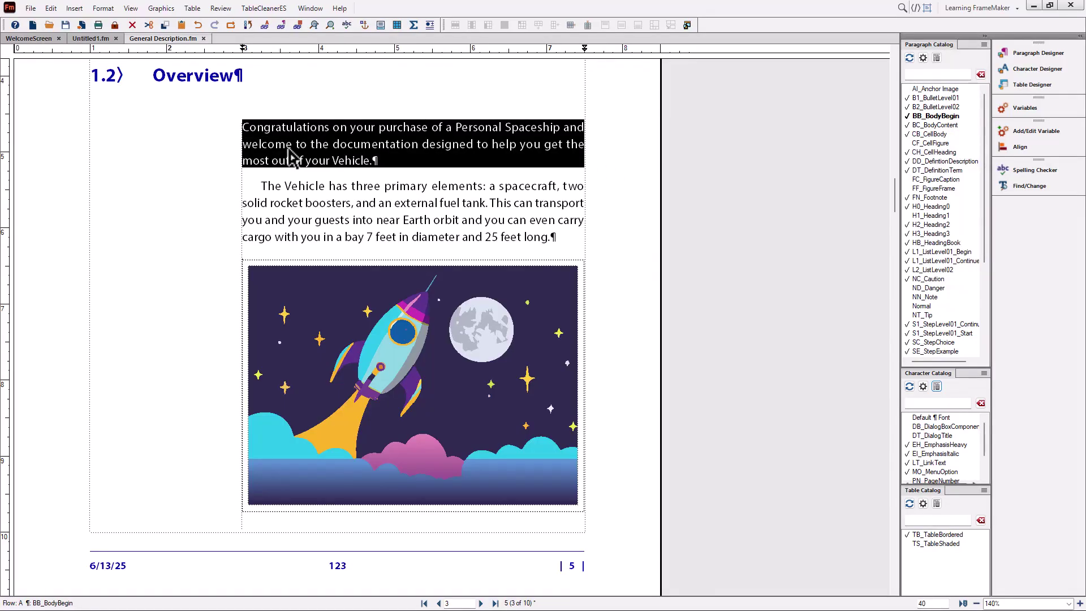
pyautogui.press('Delete')
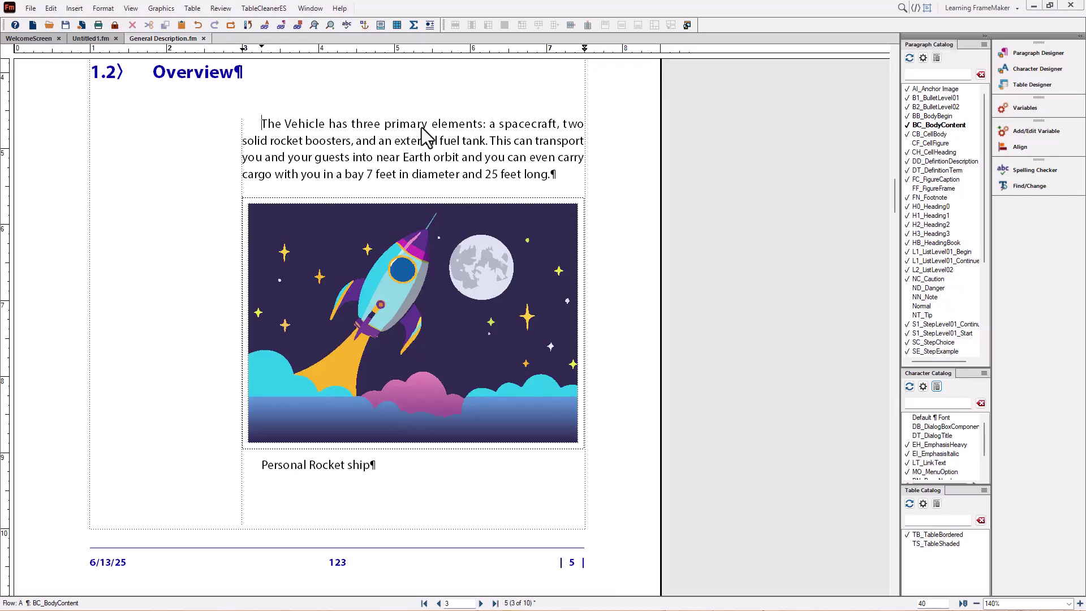
# Step: Apply the FC_FigureCaption paragraph format to the "Personal Rocket ship" line below the spaceship image
pyautogui.click(291, 465)
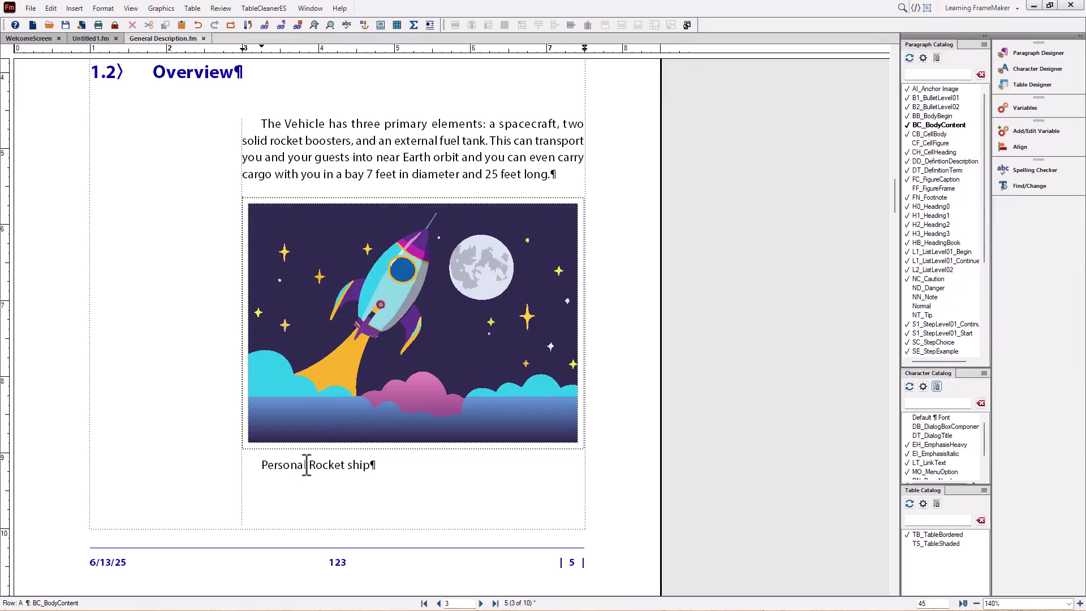
pyautogui.click(934, 180)
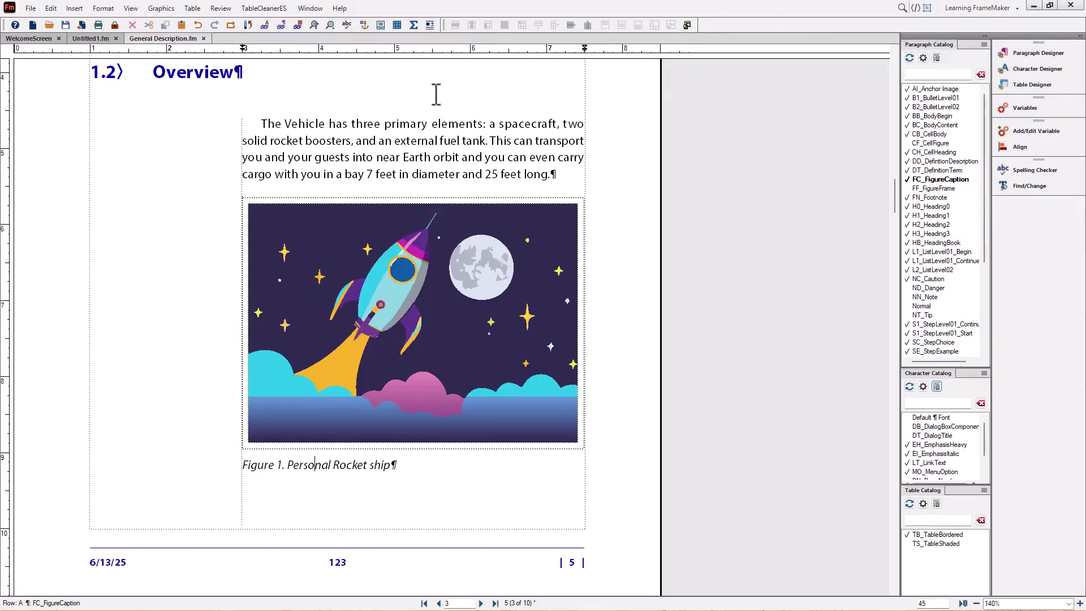
# Step: Insert four empty paragraphs before "The Vehicle has three primary elements" and check how the image and its caption reflow
pyautogui.click(258, 123)
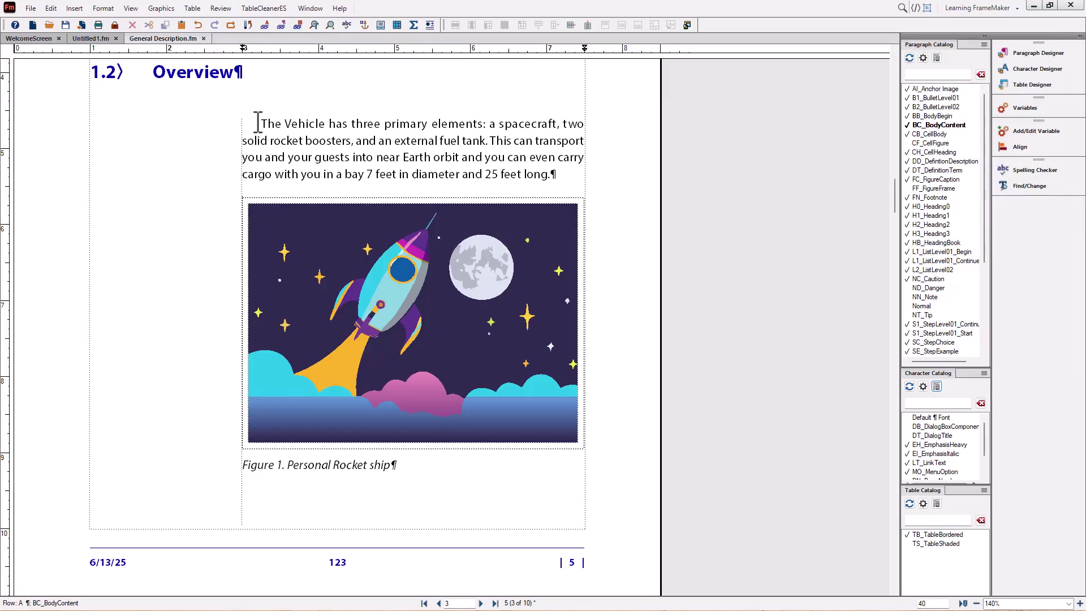
pyautogui.press('Return')
pyautogui.press('Return')
pyautogui.press('Return')
pyautogui.press('Return')
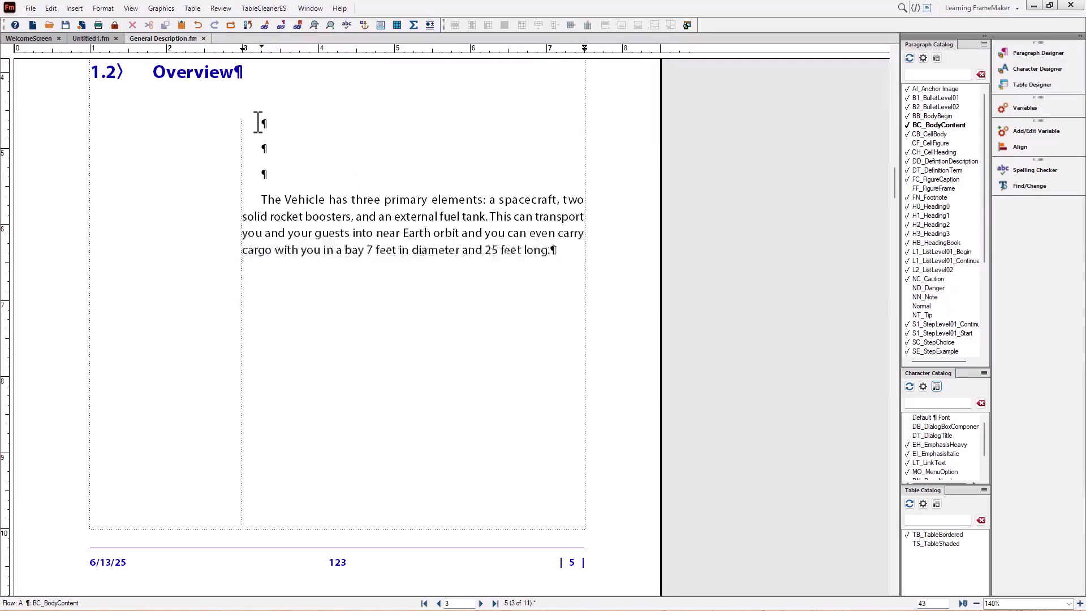
pyautogui.scroll(-10, 282, 199)
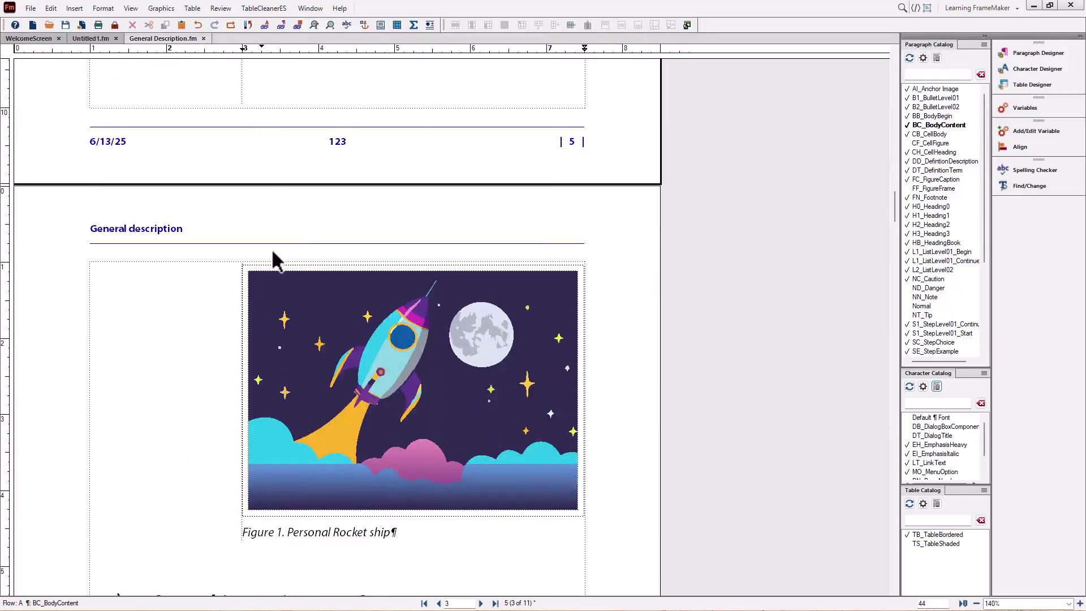
pyautogui.scroll(-3, 250, 537)
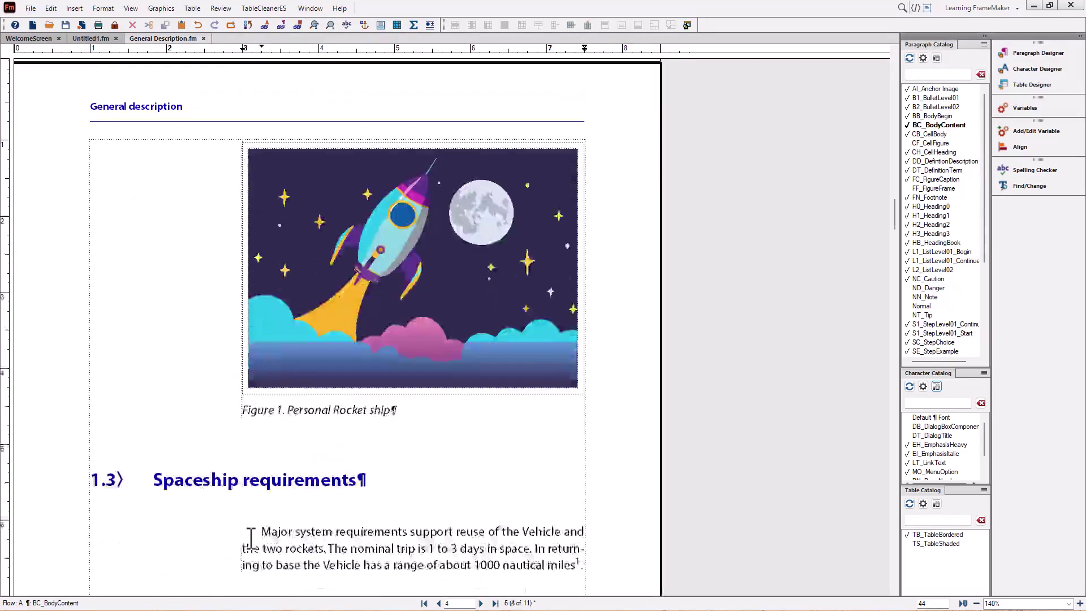
pyautogui.scroll(8, 250, 537)
pyautogui.scroll(6, 286, 420)
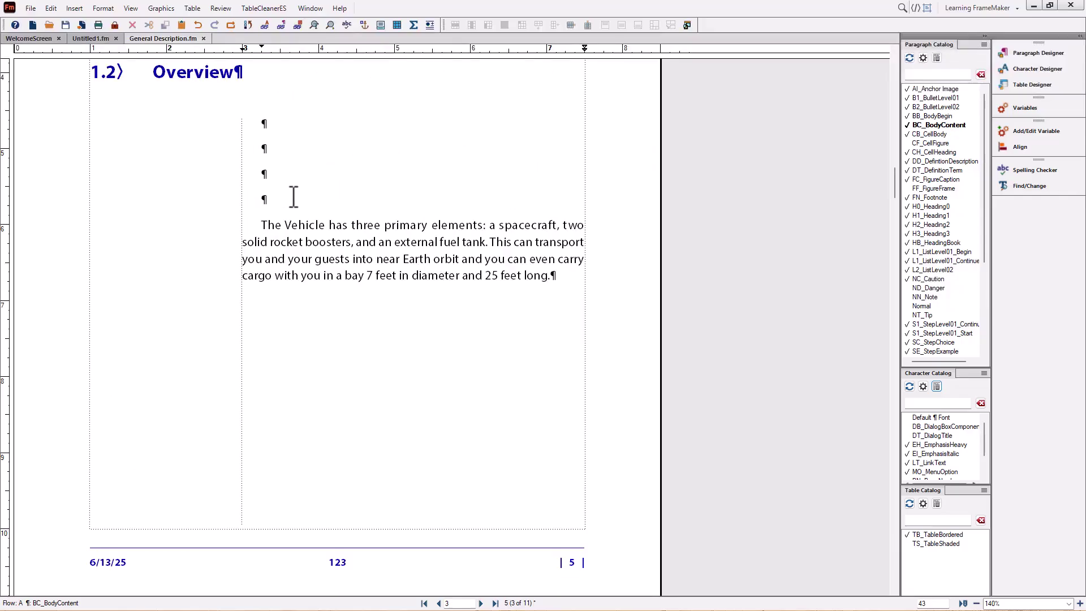
# Step: Add seven more empty paragraphs above the Vehicle paragraph and check the position of the image and caption again
pyautogui.press('Return')
pyautogui.press('Return')
pyautogui.press('Return')
pyautogui.press('Return')
pyautogui.scroll(-15, 293, 197)
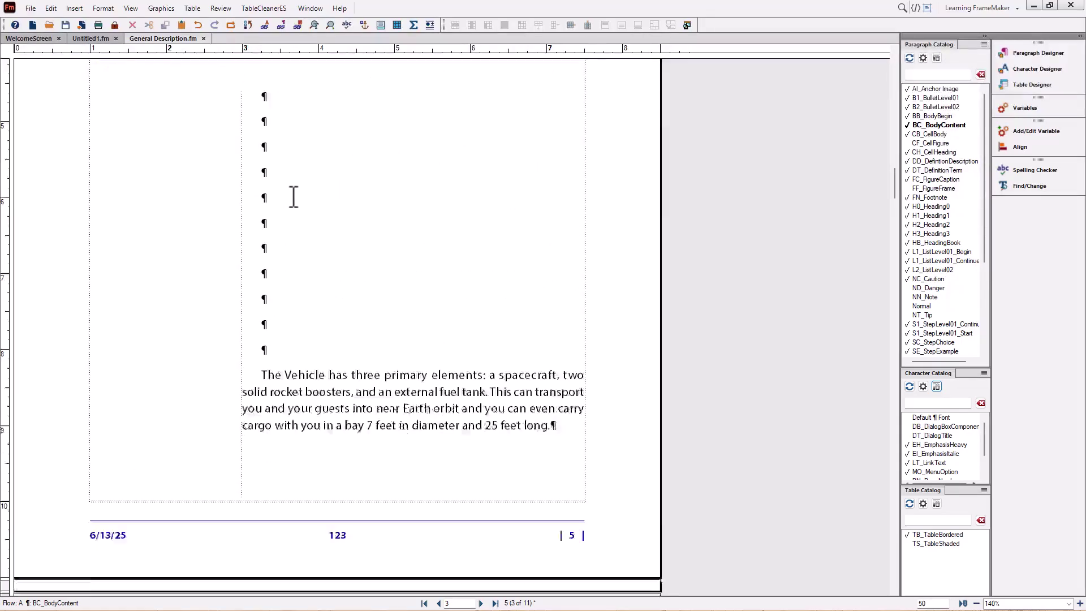
pyautogui.scroll(2, 294, 196)
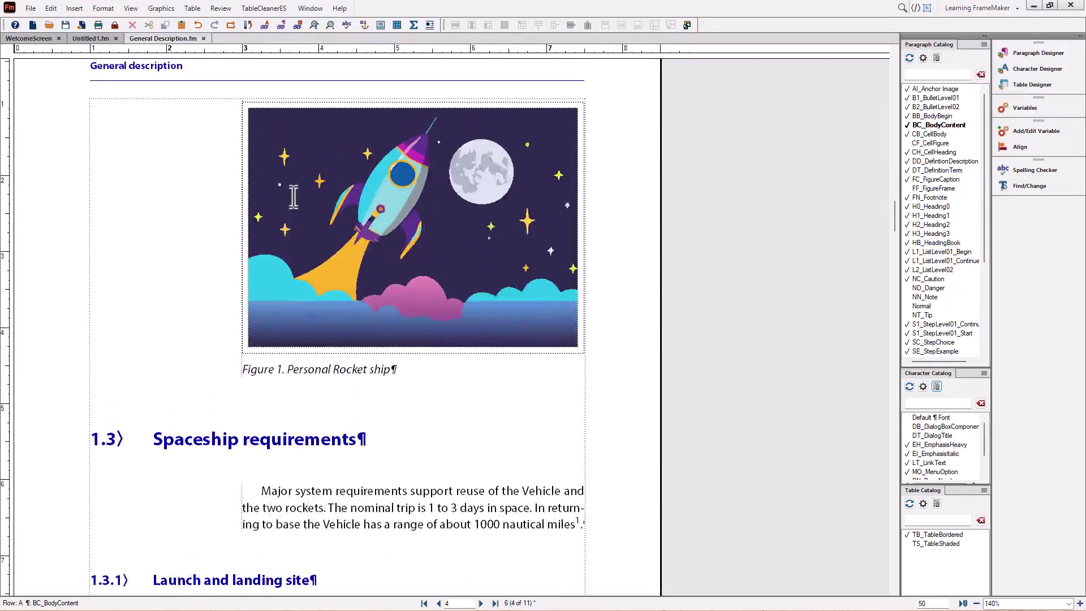
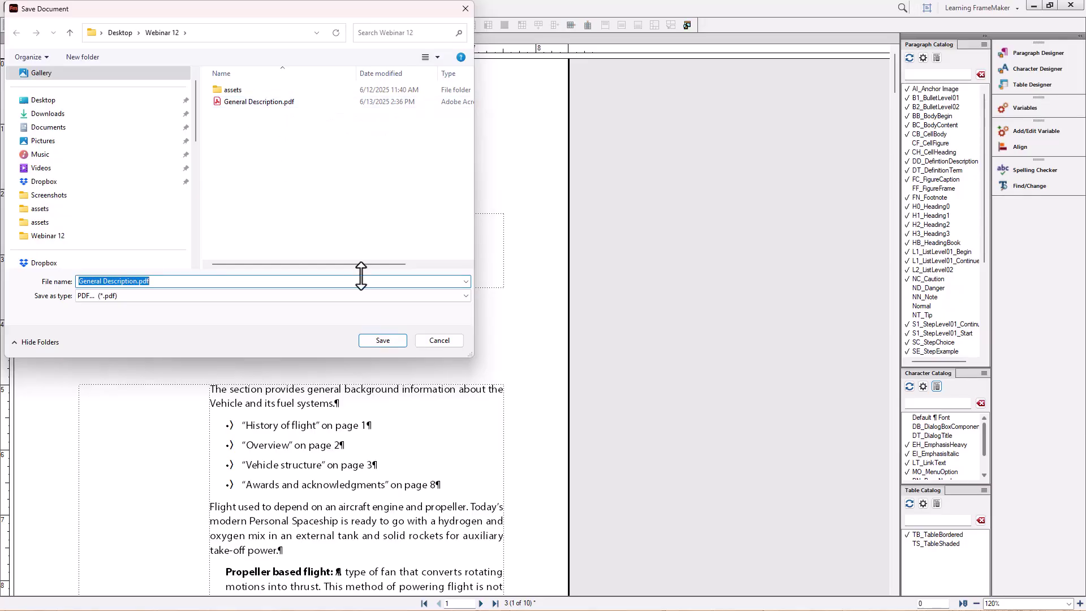
# Step: Save the chapter as General Description.pdf in the Webinar 12 folder, overwriting the existing file, and open the PDF
pyautogui.click(382, 340)
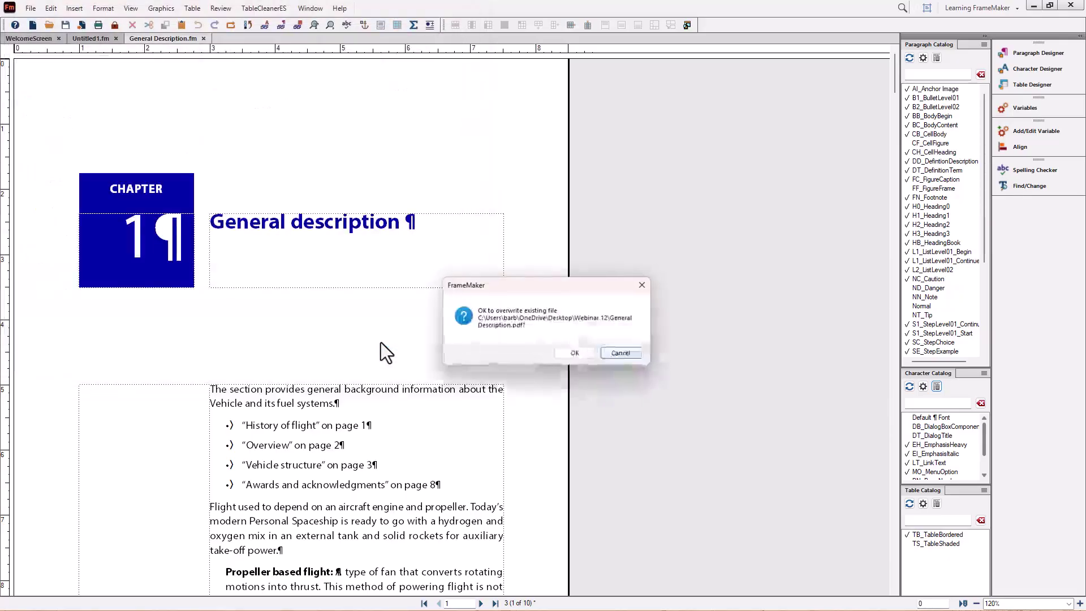
pyautogui.click(571, 352)
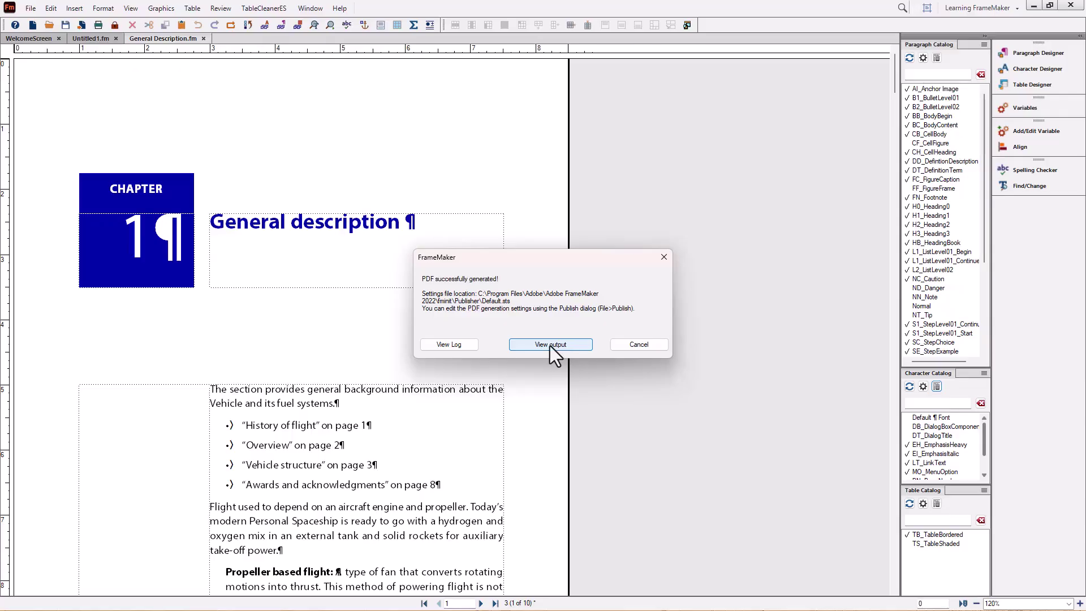
pyautogui.click(551, 346)
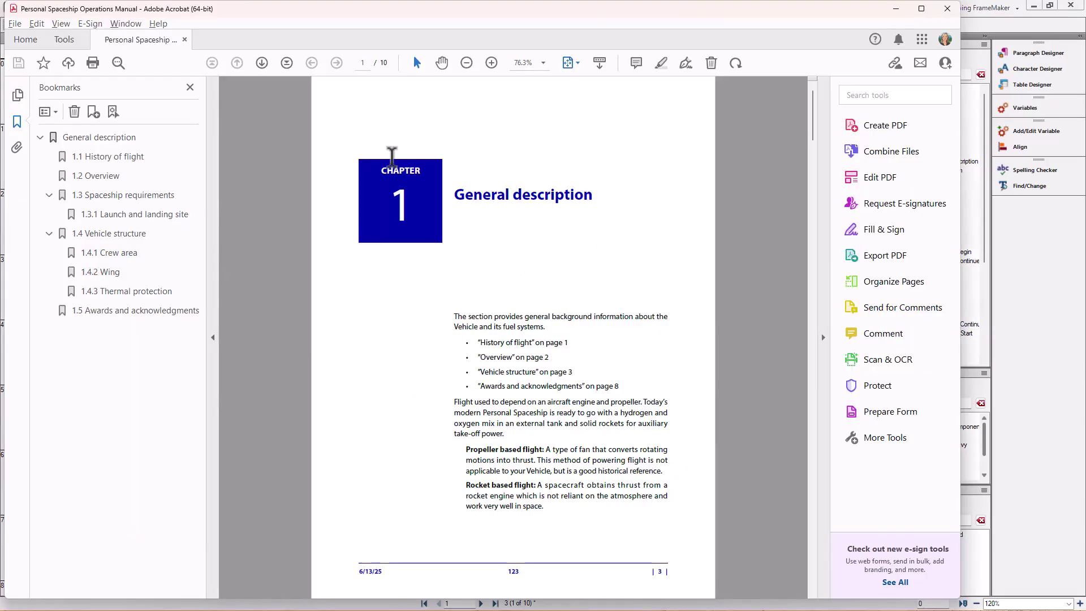
# Step: Page through the PDF in Acrobat and test the bookmarks for History of flight, Vehicle structure, Launch and landing site, and Overview
pyautogui.click(261, 62)
pyautogui.click(261, 63)
pyautogui.click(261, 63)
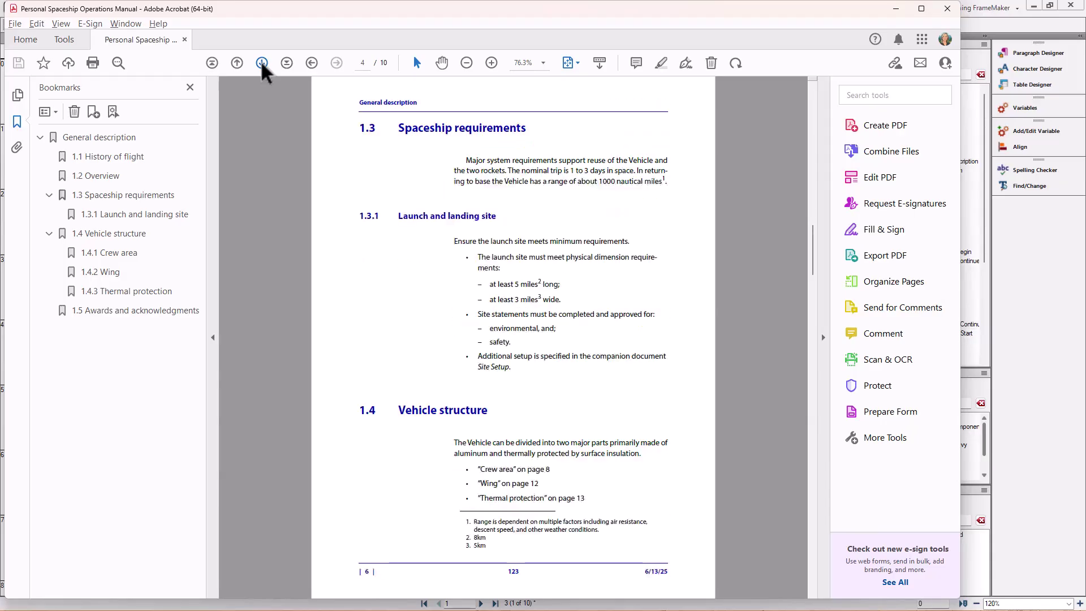
pyautogui.click(262, 63)
pyautogui.click(262, 63)
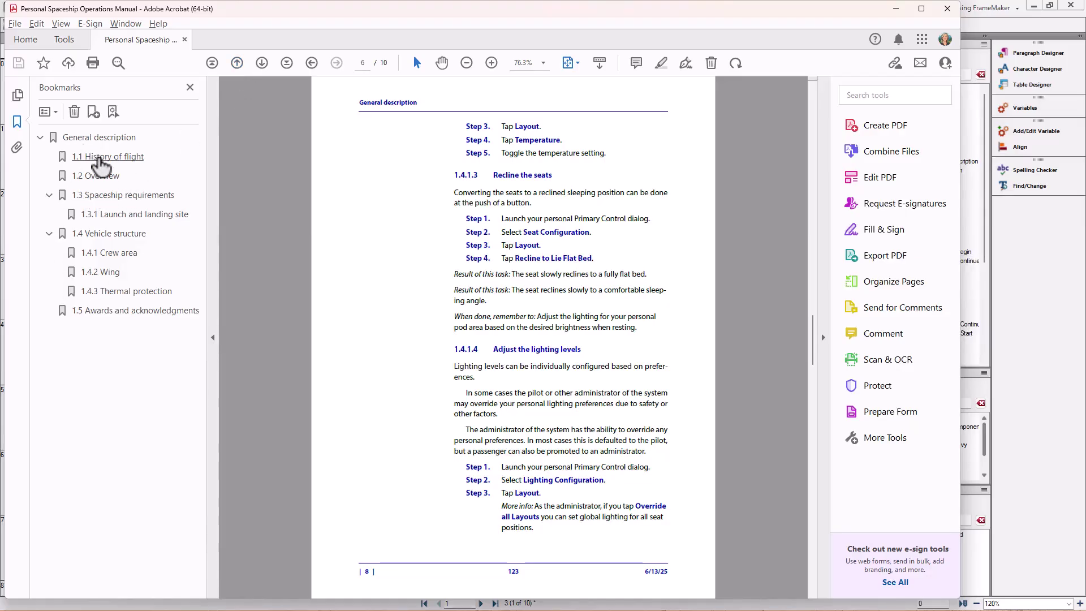
pyautogui.click(93, 161)
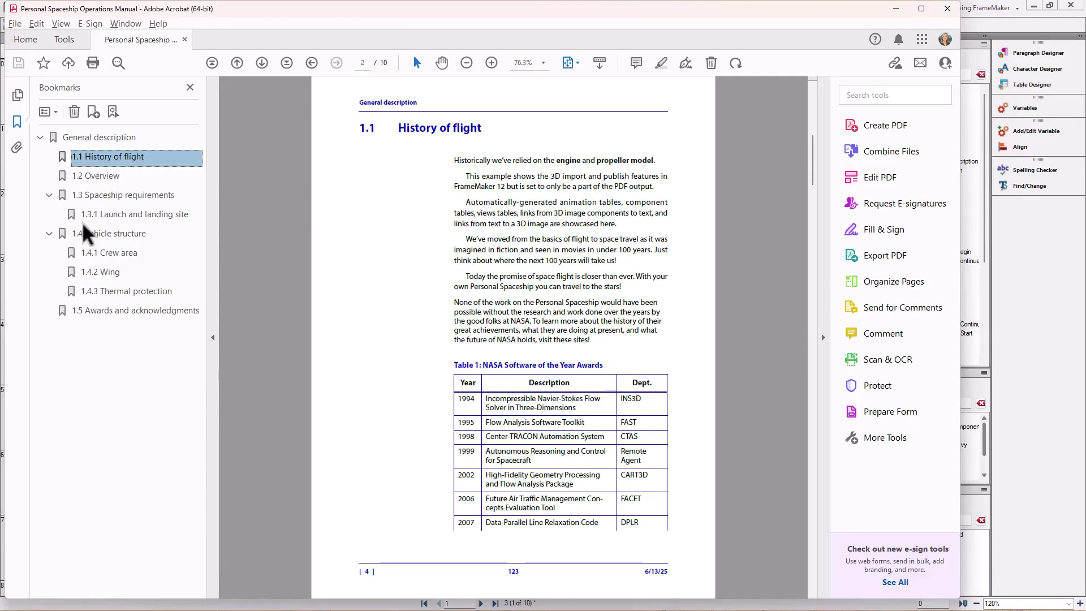
pyautogui.click(89, 245)
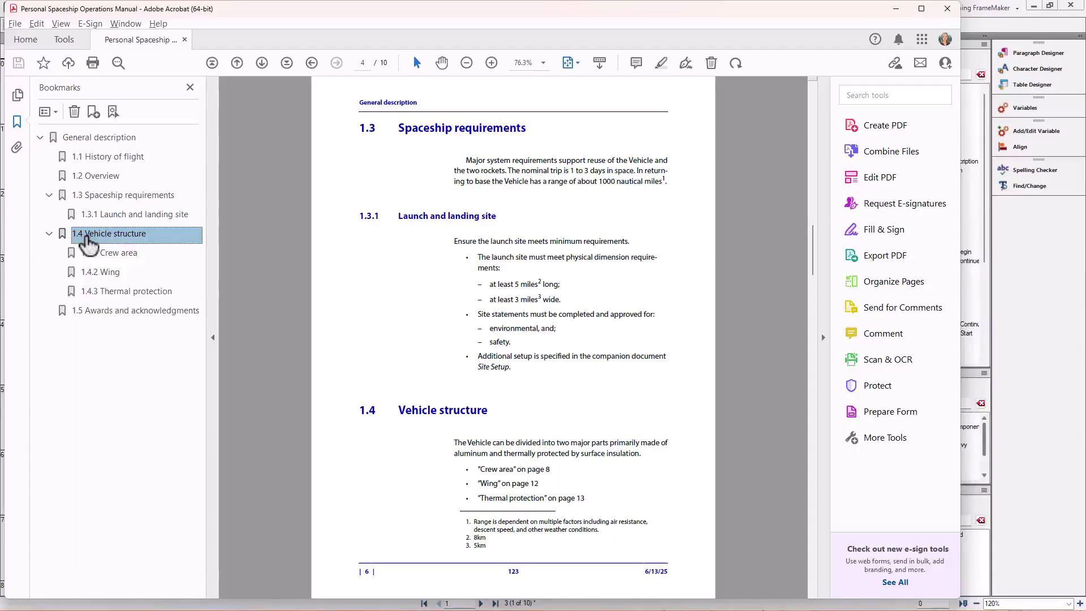
pyautogui.click(108, 219)
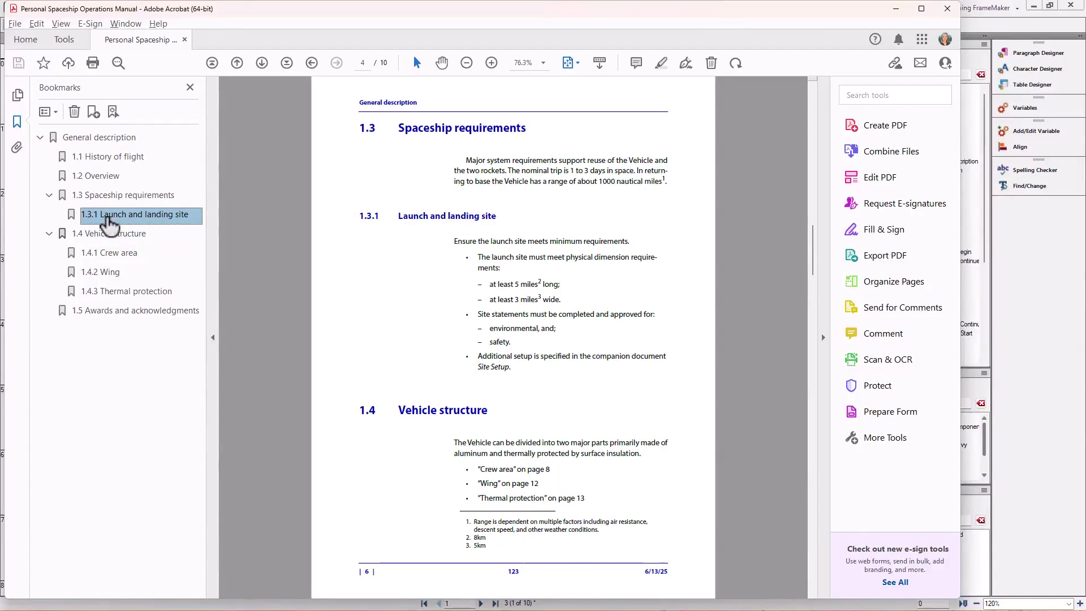
pyautogui.click(102, 179)
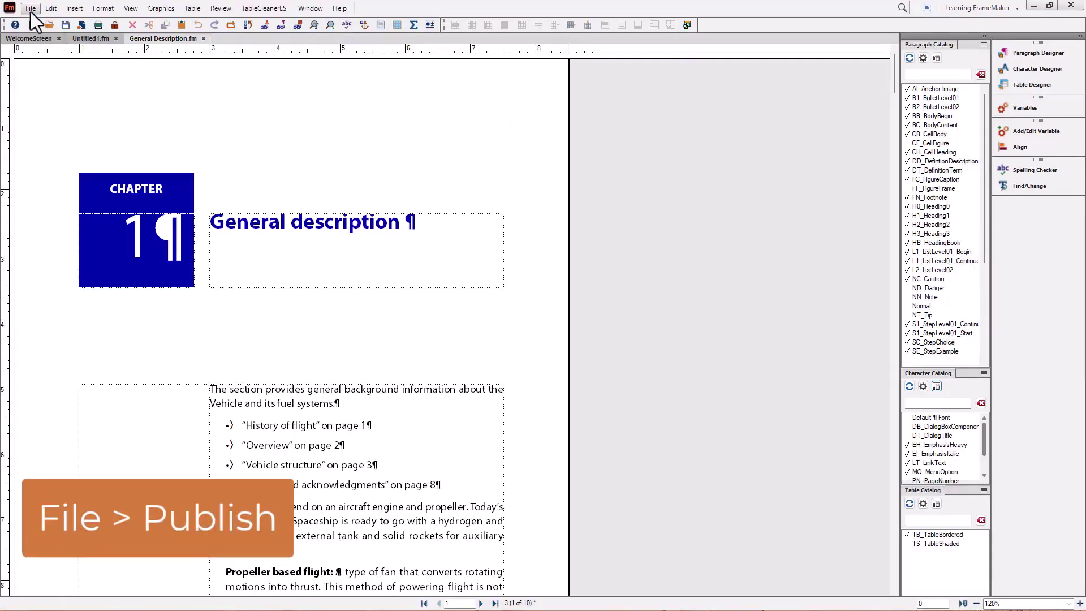
# Step: Back in FrameMaker, open the Publish pod, collapse it and dock it below Find/Change
pyautogui.click(30, 9)
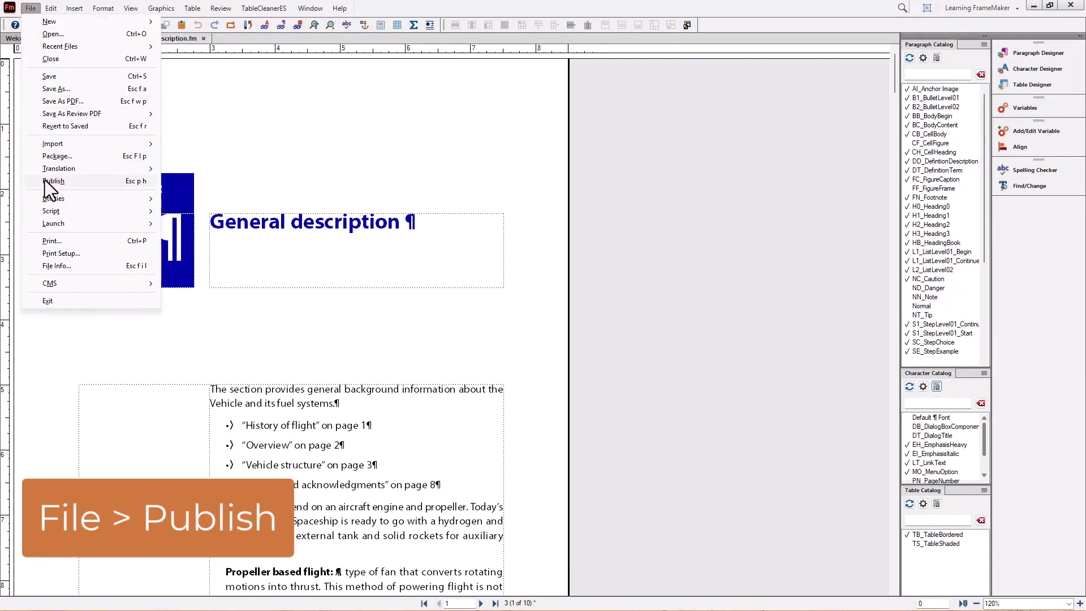
pyautogui.click(45, 181)
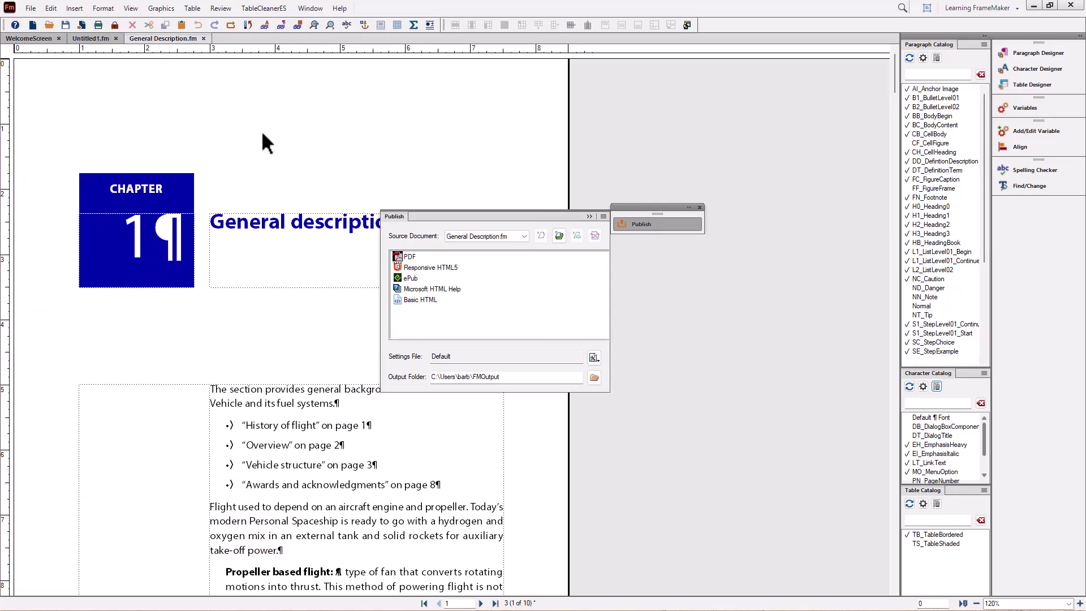
pyautogui.click(589, 216)
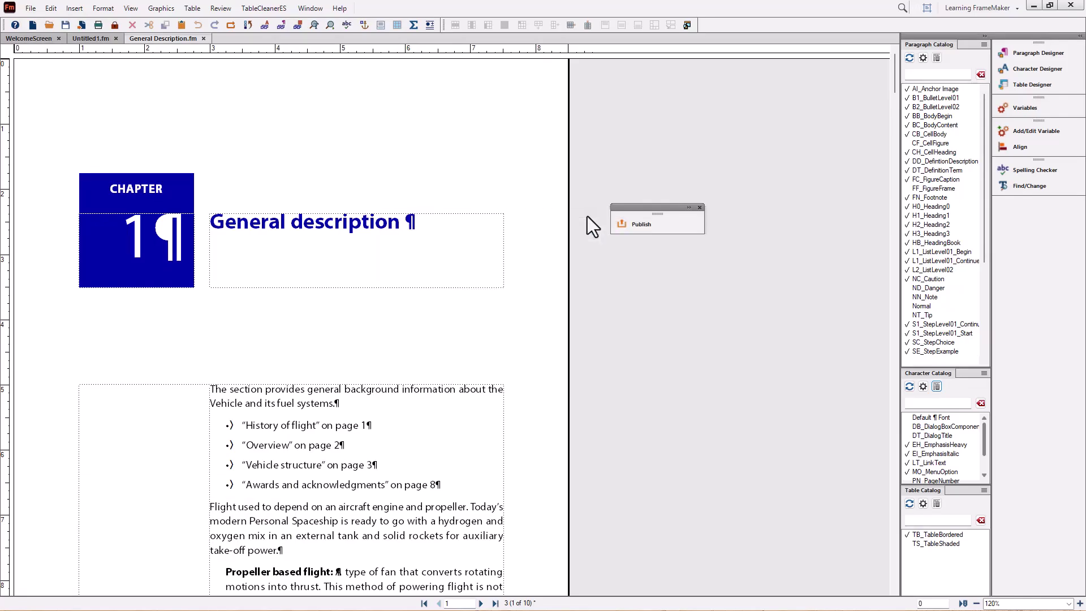
pyautogui.moveTo(630, 207); pyautogui.dragTo(1015, 204)
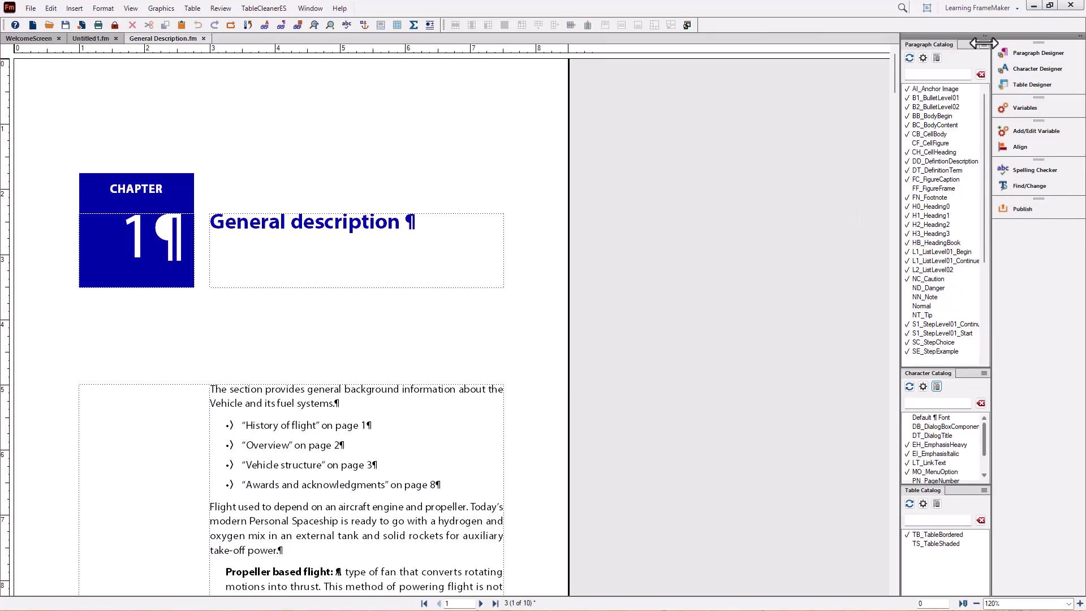
pyautogui.click(985, 5)
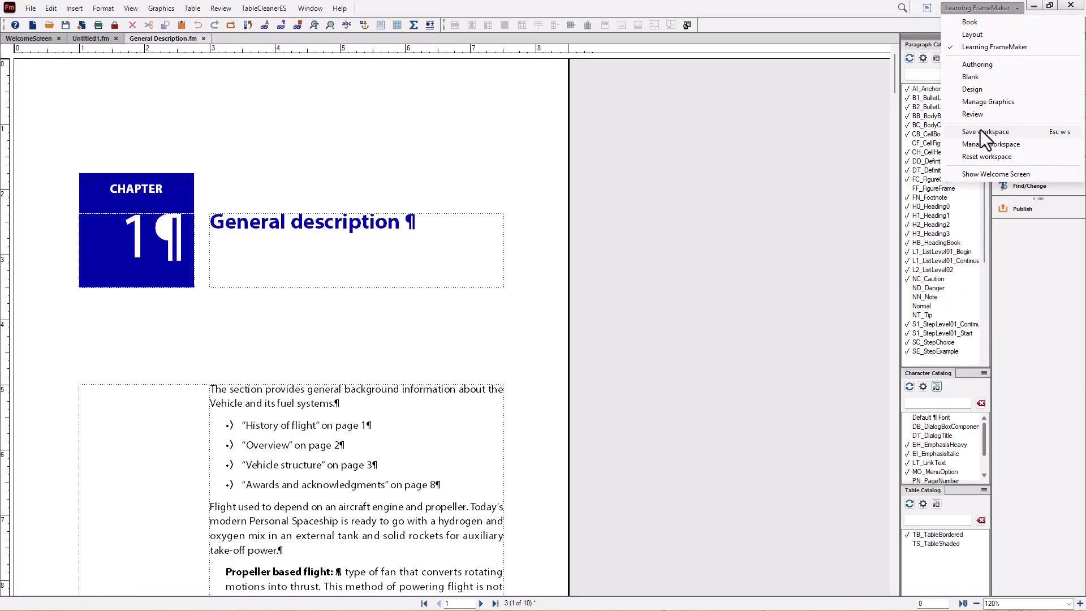
pyautogui.click(960, 7)
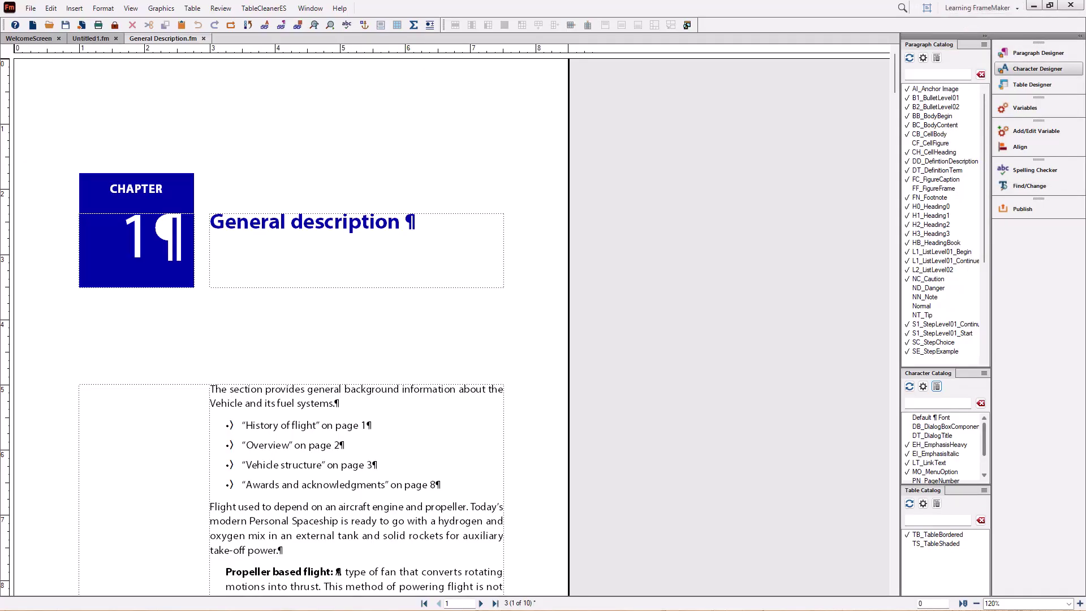
# Step: Open the Default publish settings for PDF output from the Publish pod and review the PDF presets, keeping High Quality Print
pyautogui.click(1018, 209)
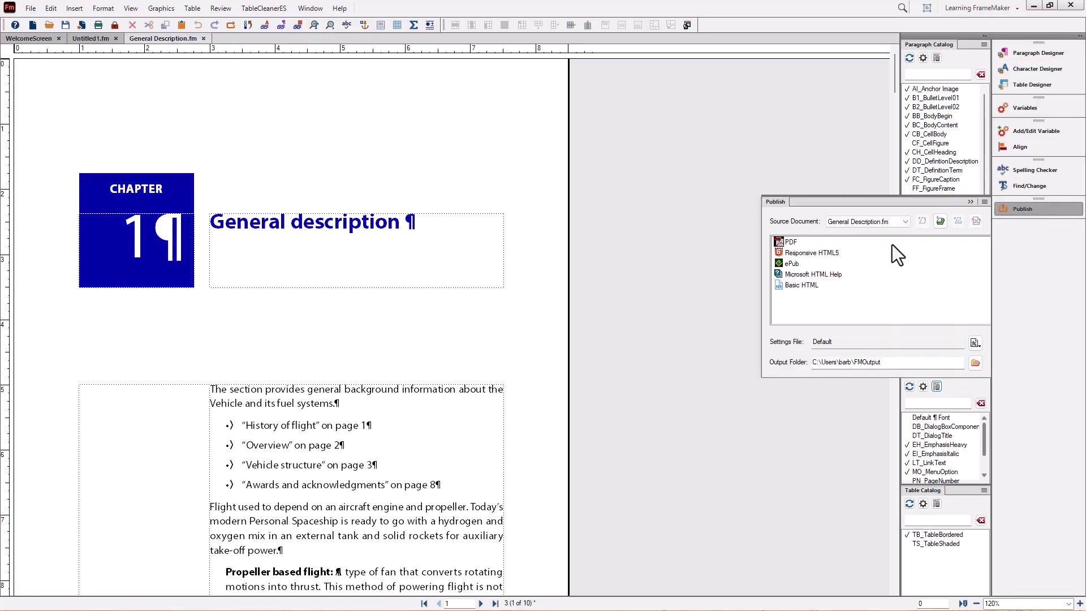
pyautogui.click(783, 240)
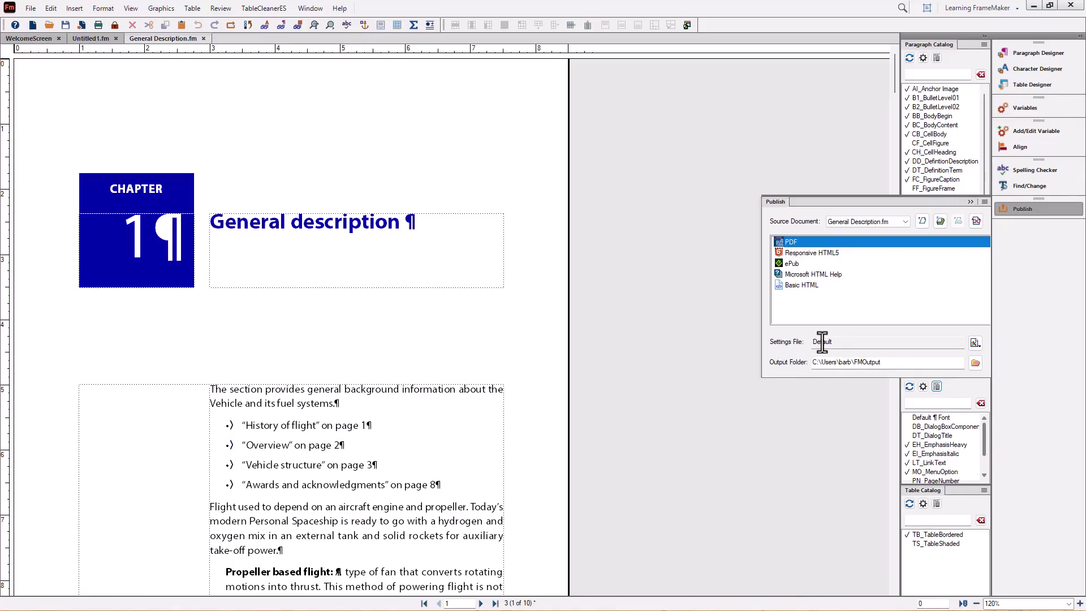
pyautogui.click(975, 343)
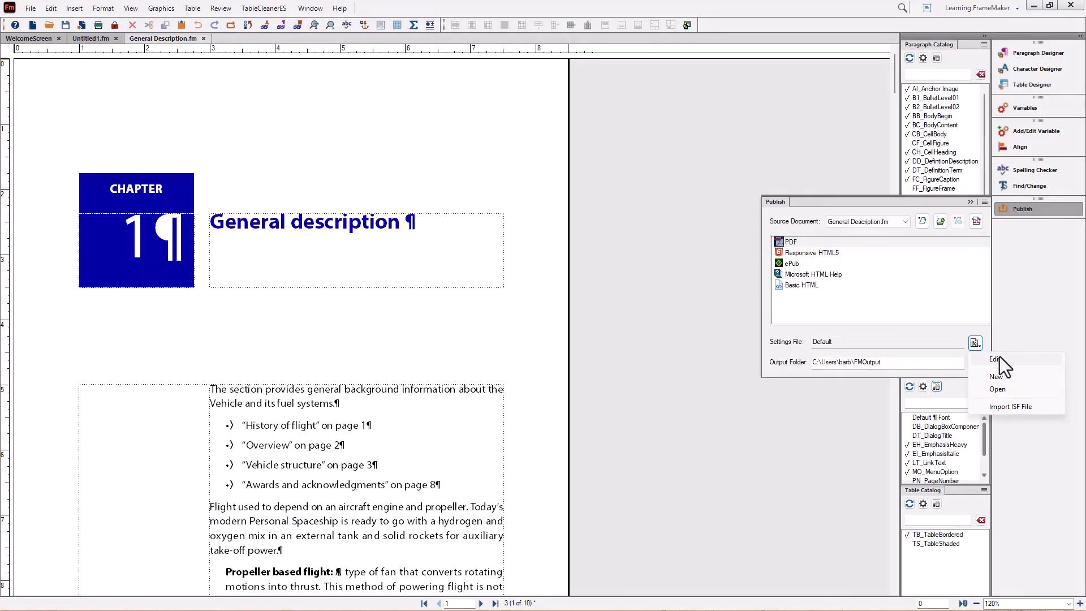
pyautogui.click(999, 358)
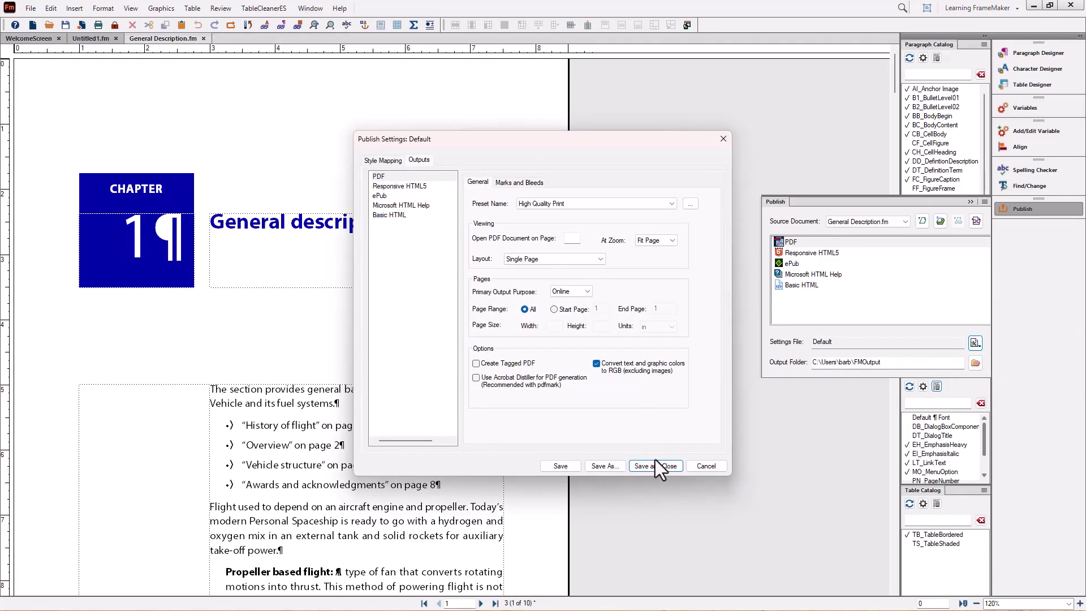
pyautogui.click(555, 203)
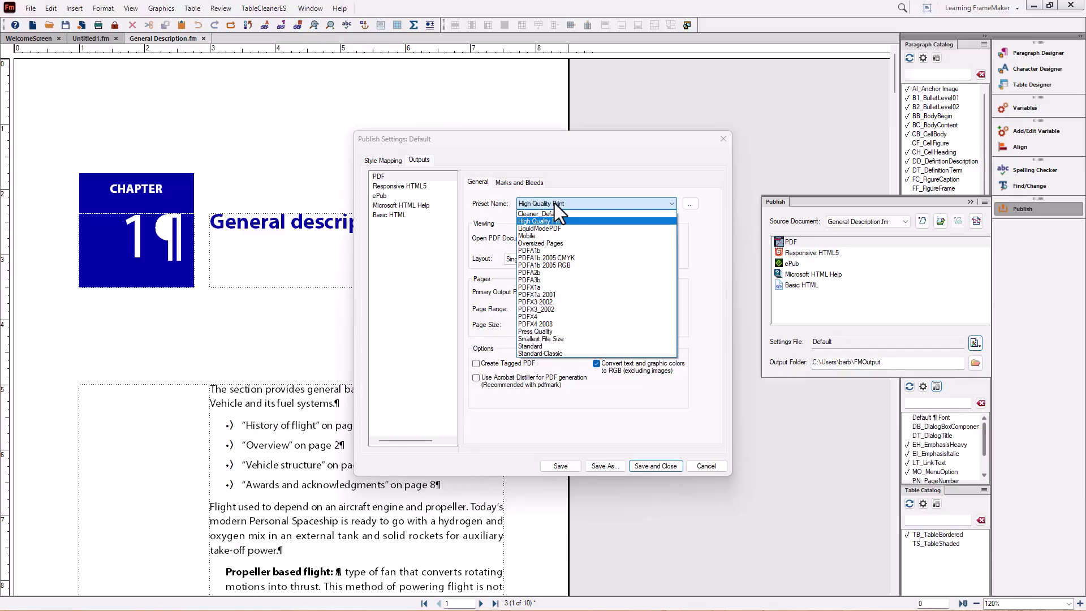
pyautogui.click(555, 203)
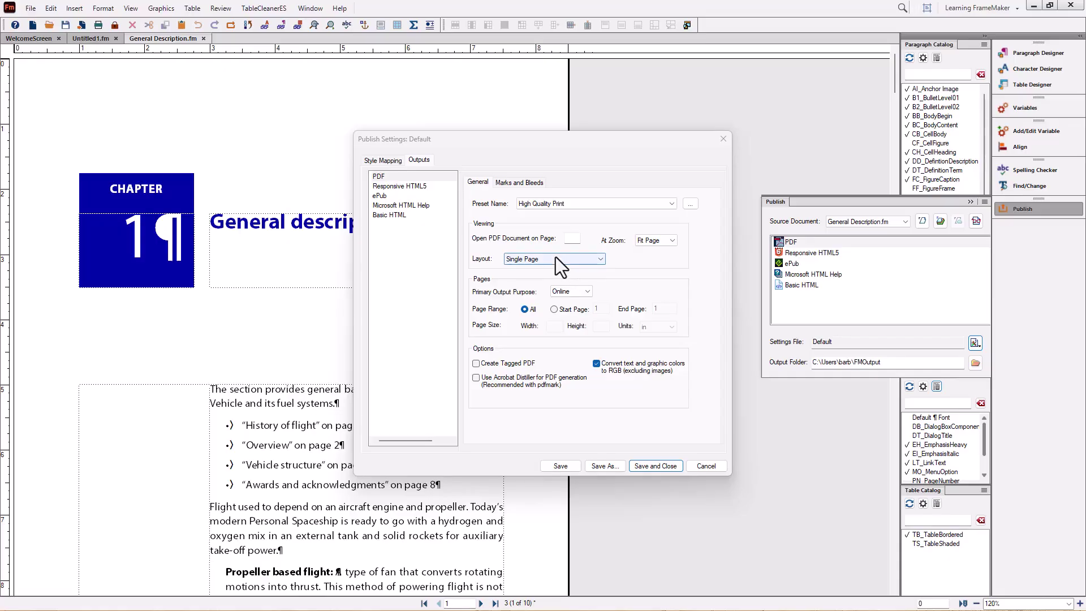
# Step: Check the opening zoom option and set the PDF viewing layout to Two-up (Cover Page)
pyautogui.click(667, 240)
pyautogui.click(670, 241)
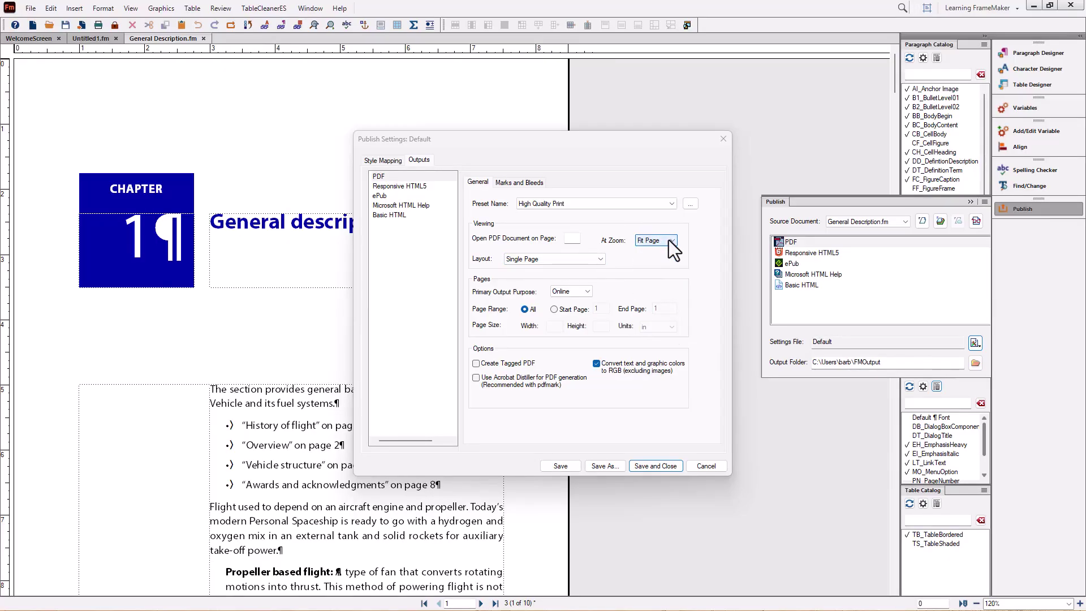
pyautogui.click(601, 258)
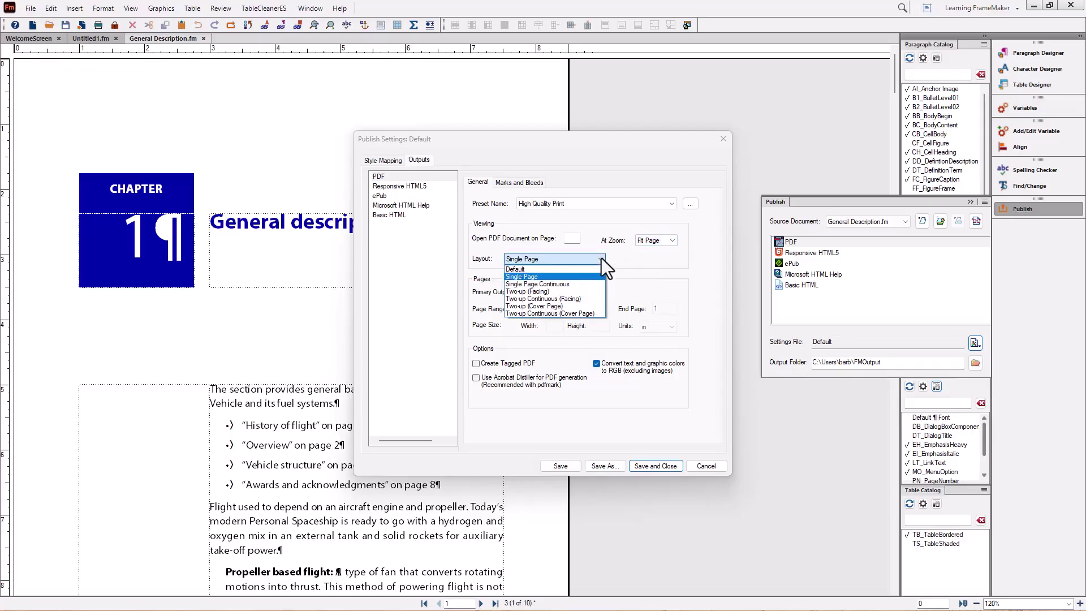
pyautogui.click(548, 306)
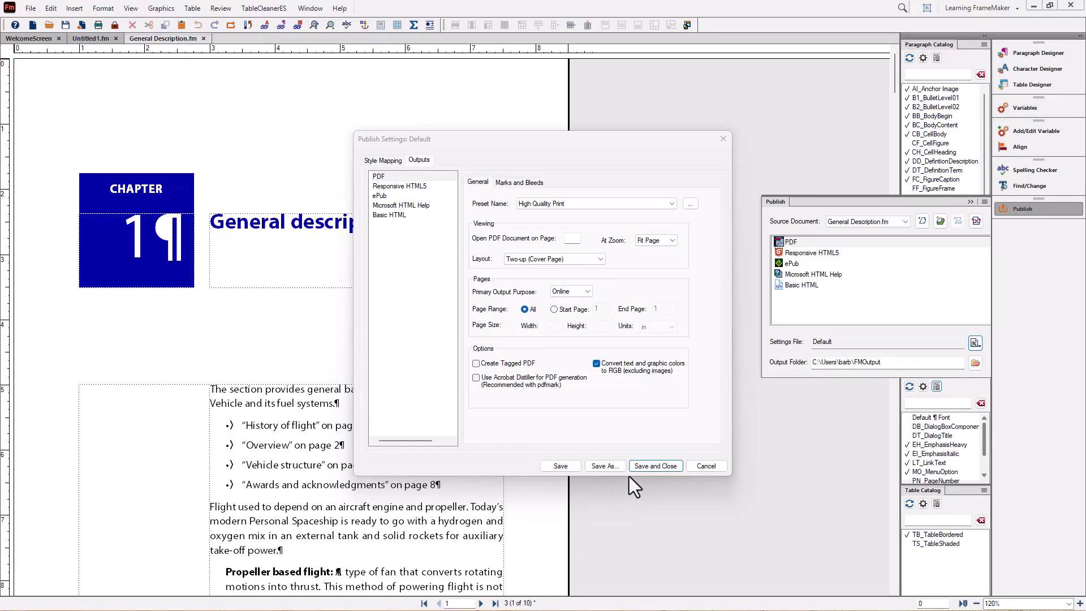
# Step: Save the publish settings as a new settings file named "with cover page" in the Webinar 12 folder
pyautogui.click(616, 466)
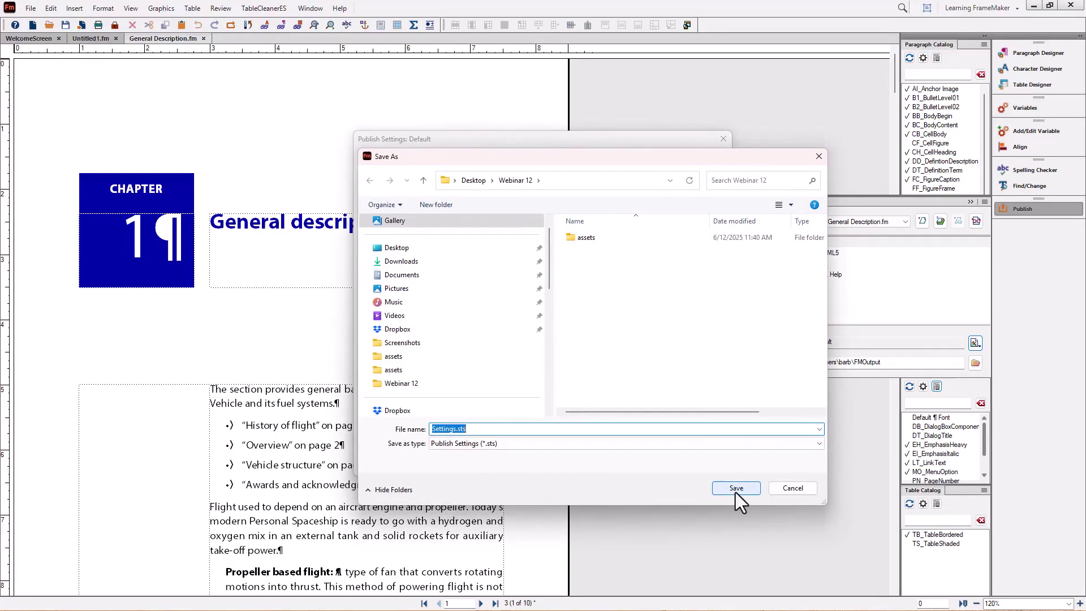
pyautogui.write('yh c')
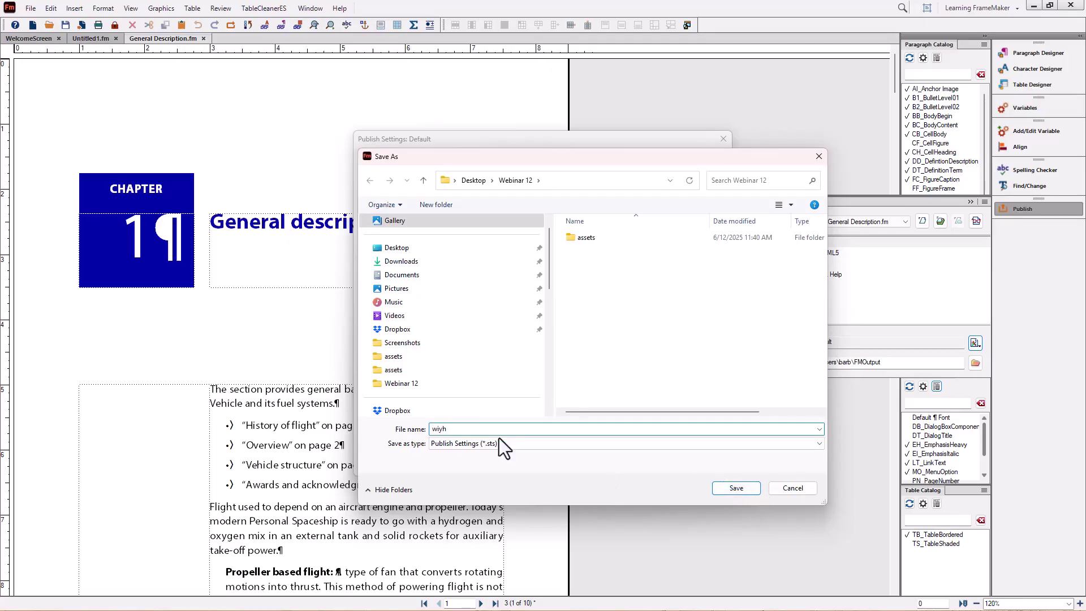
pyautogui.press('BackSpace')
pyautogui.press('BackSpace')
pyautogui.press('BackSpace')
pyautogui.write('ith cover page')
pyautogui.click(735, 488)
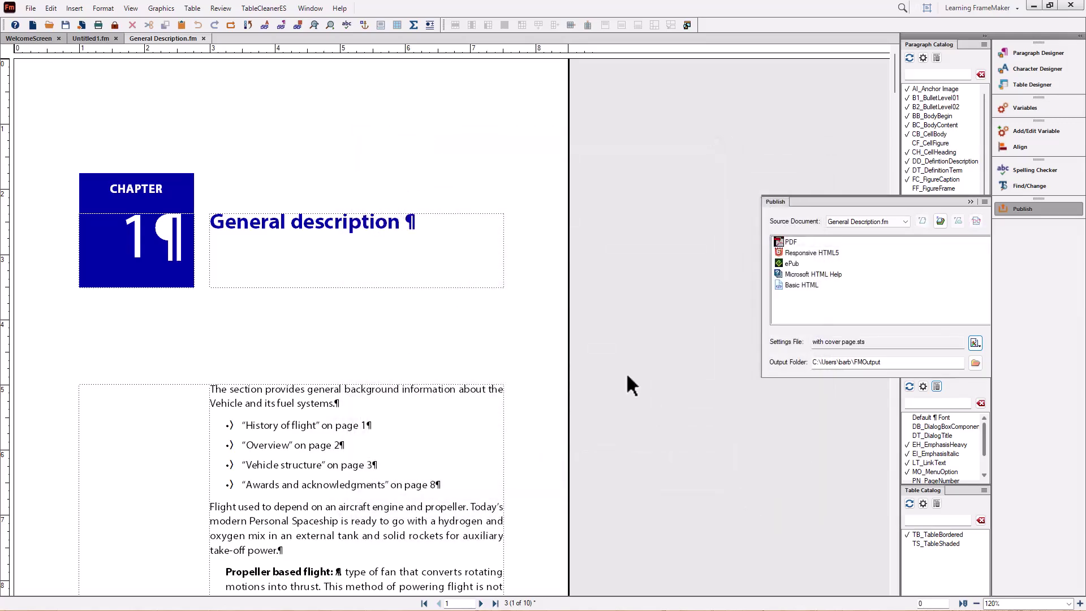
# Step: Publish General Description.fm to PDF with the cover page settings and view the output in Acrobat
pyautogui.click(802, 242)
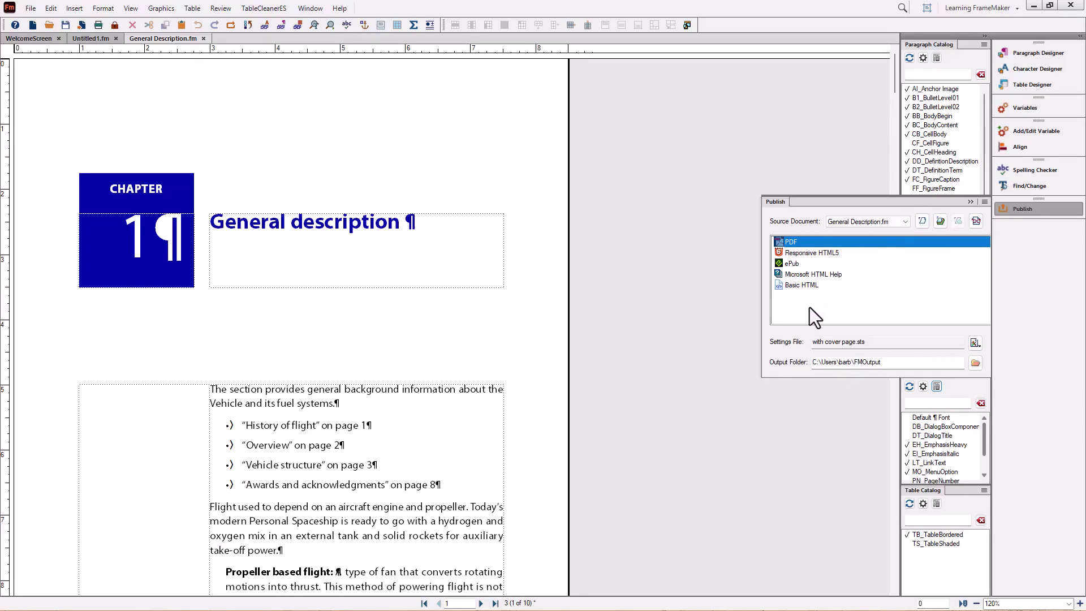
pyautogui.click(920, 221)
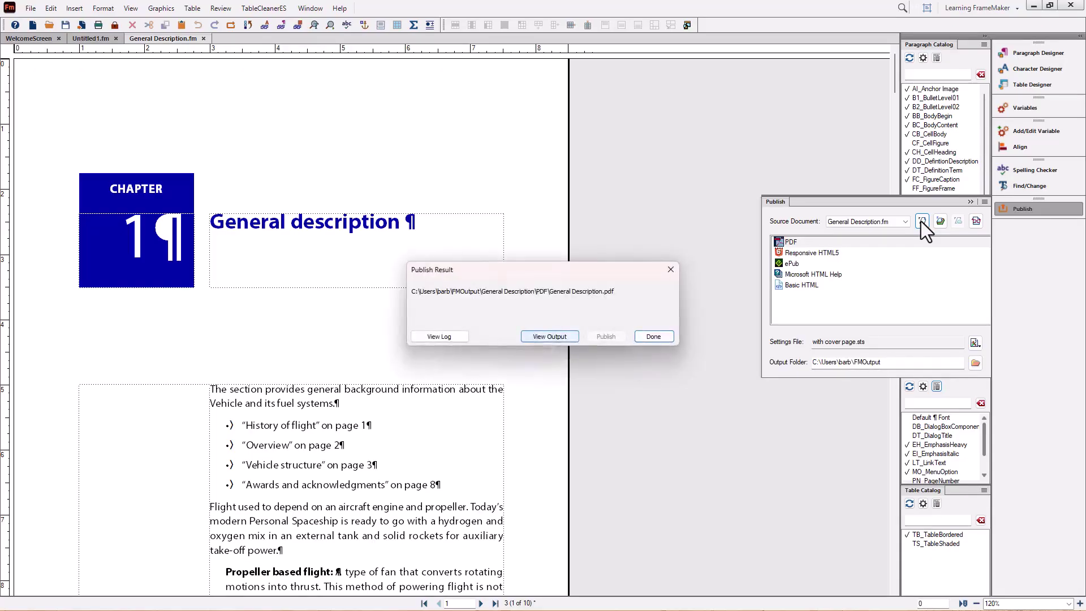
pyautogui.press('Return')
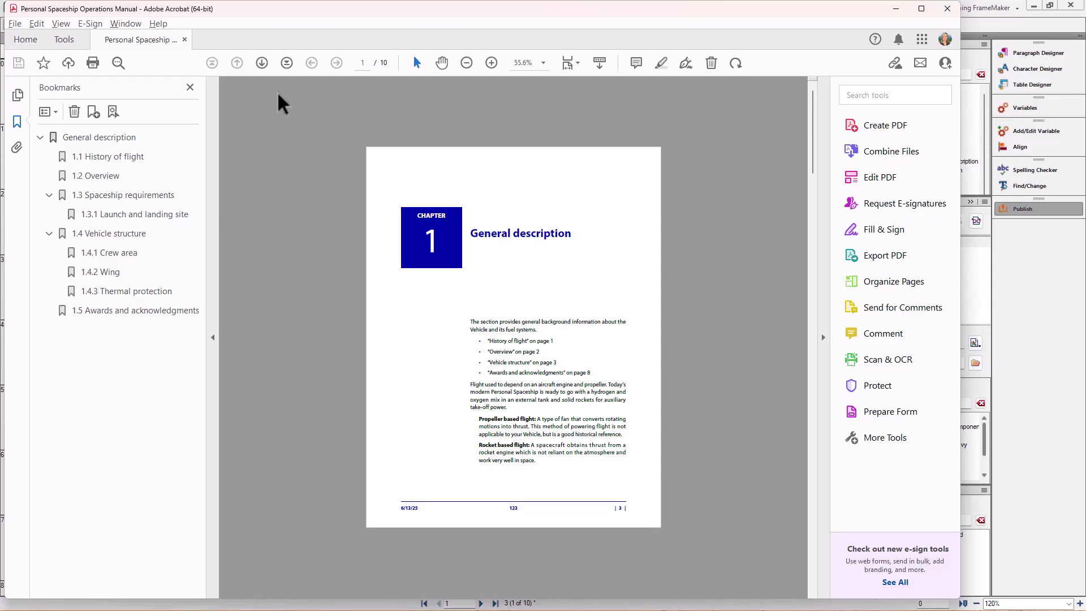
# Step: Page forward through the published PDF to examine the cover page and the two-up page spreads
pyautogui.click(262, 63)
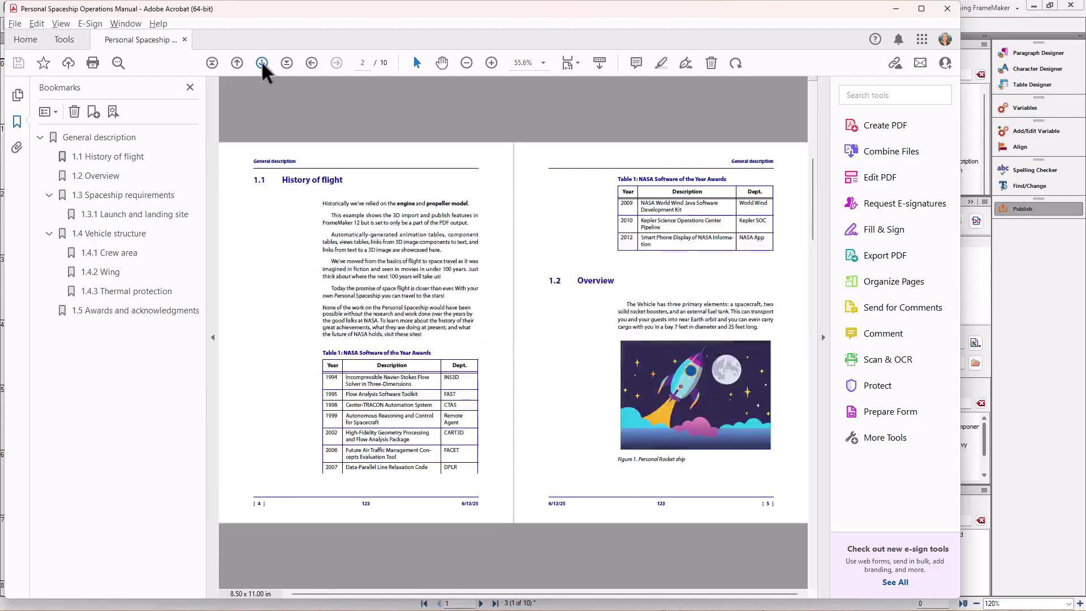
pyautogui.click(262, 63)
pyautogui.click(262, 63)
pyautogui.click(262, 63)
pyautogui.click(262, 63)
pyautogui.click(261, 63)
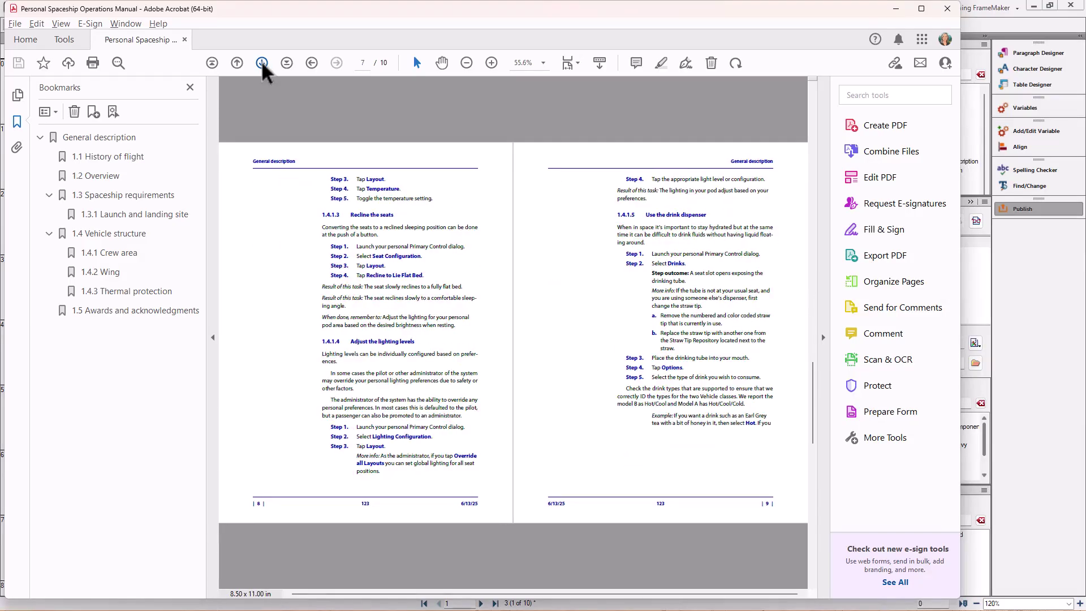